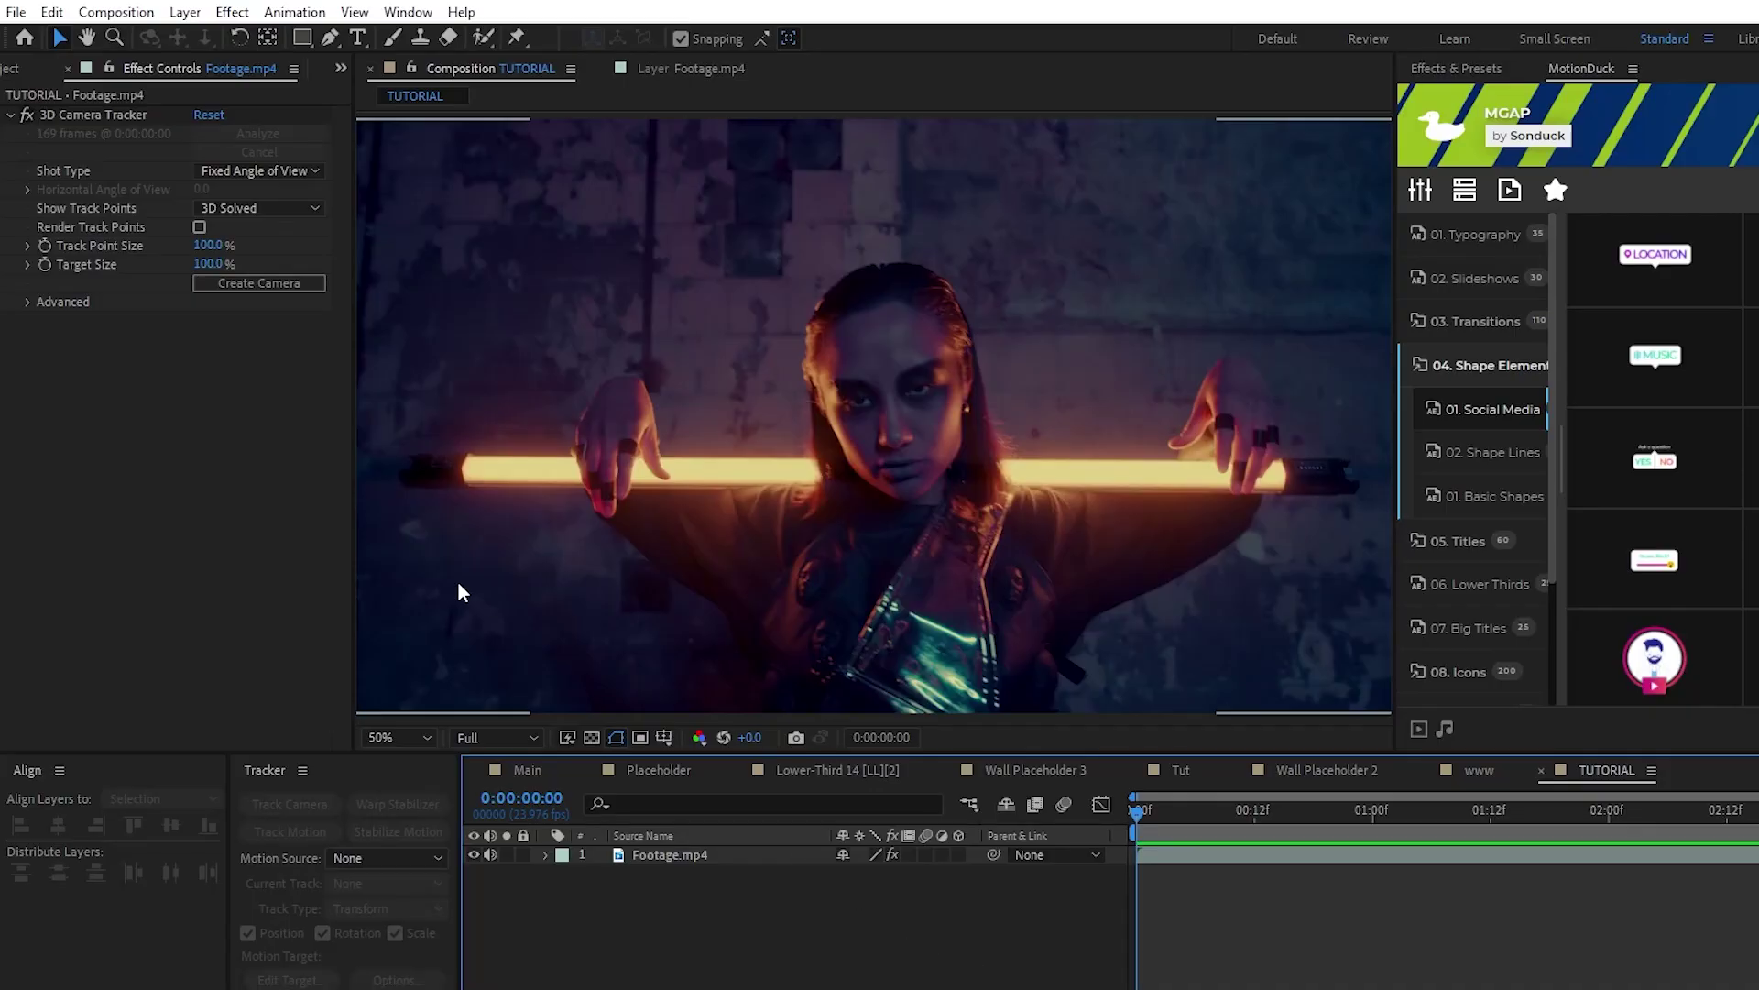
Step: Try to apply the 3D Camera Tracker effect afresh to the Footage.mp4 layer
left_click(95, 114)
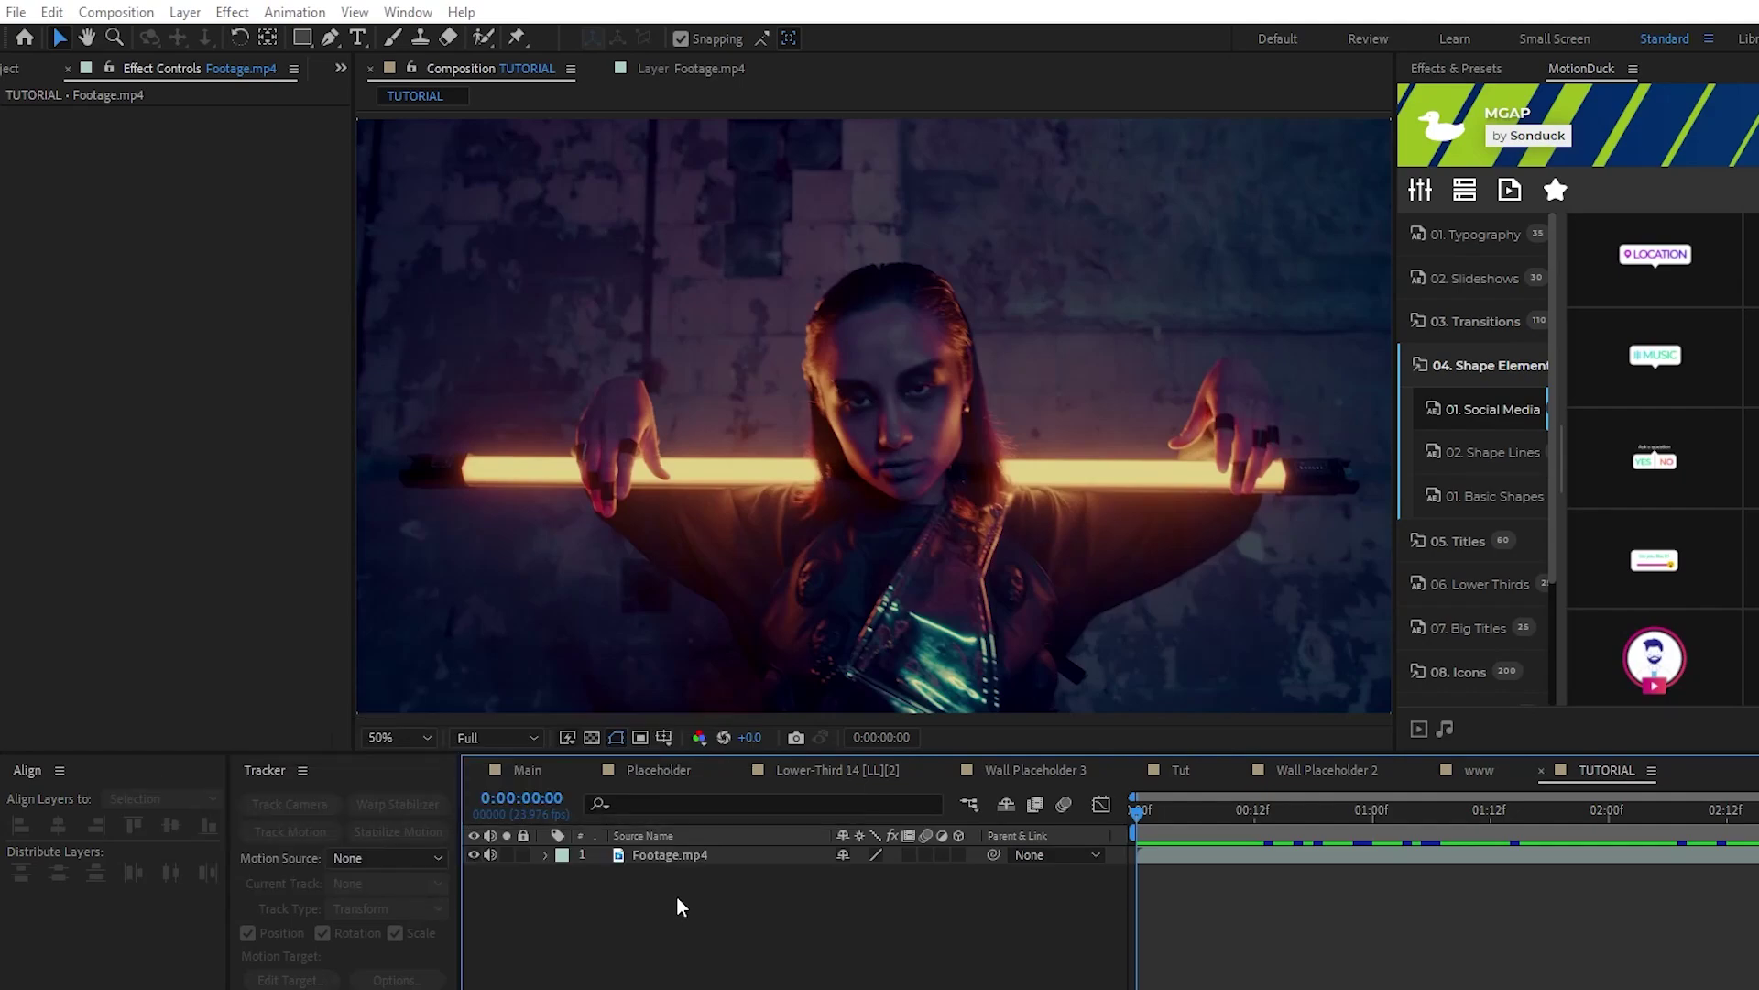
left_click(669, 861)
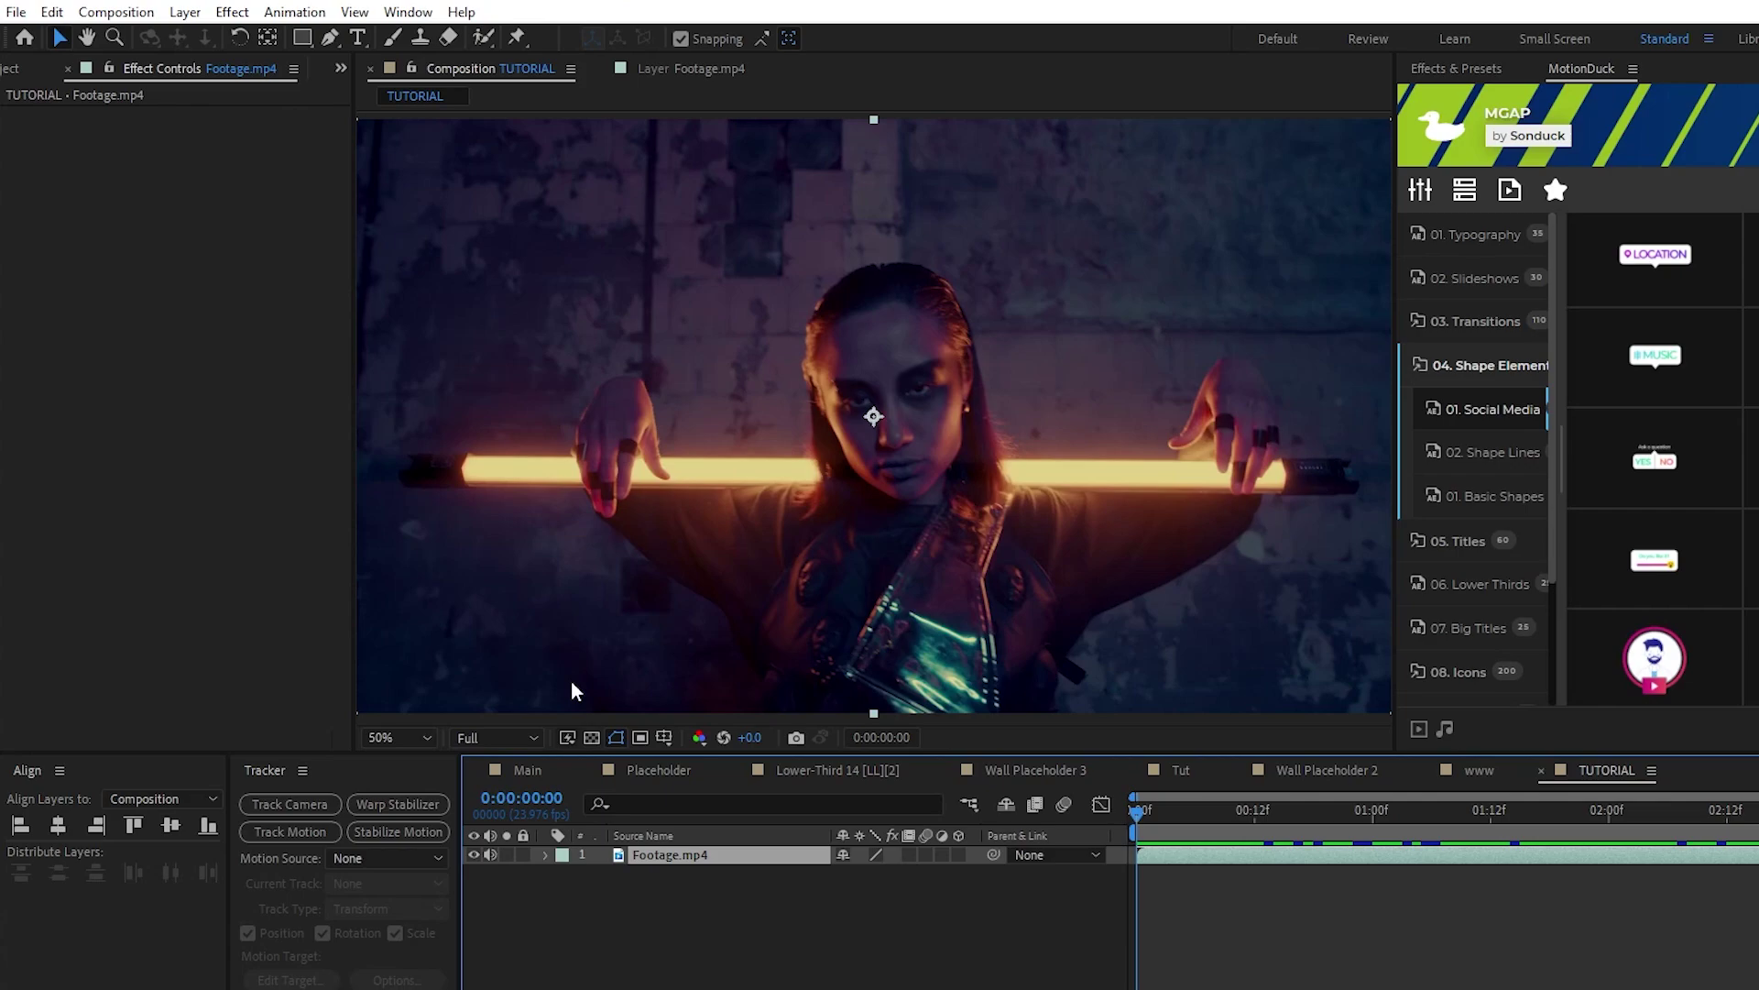
left_click(231, 13)
mouse_move(410, 480)
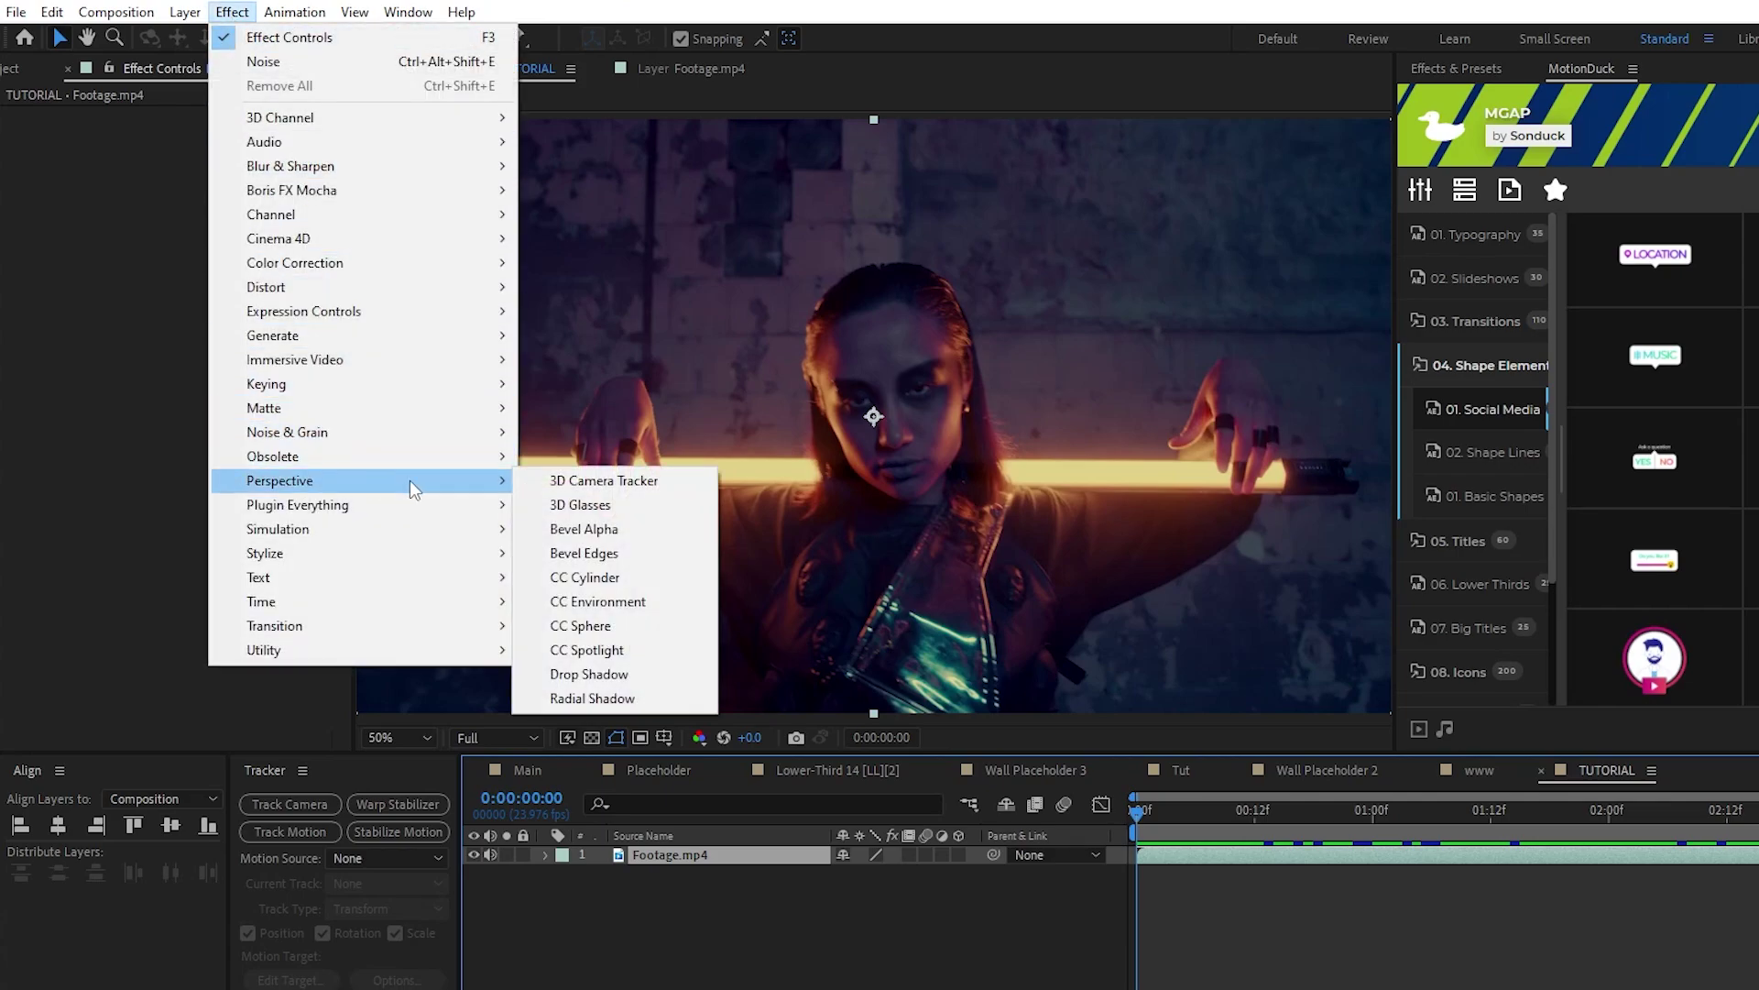
left_click(685, 481)
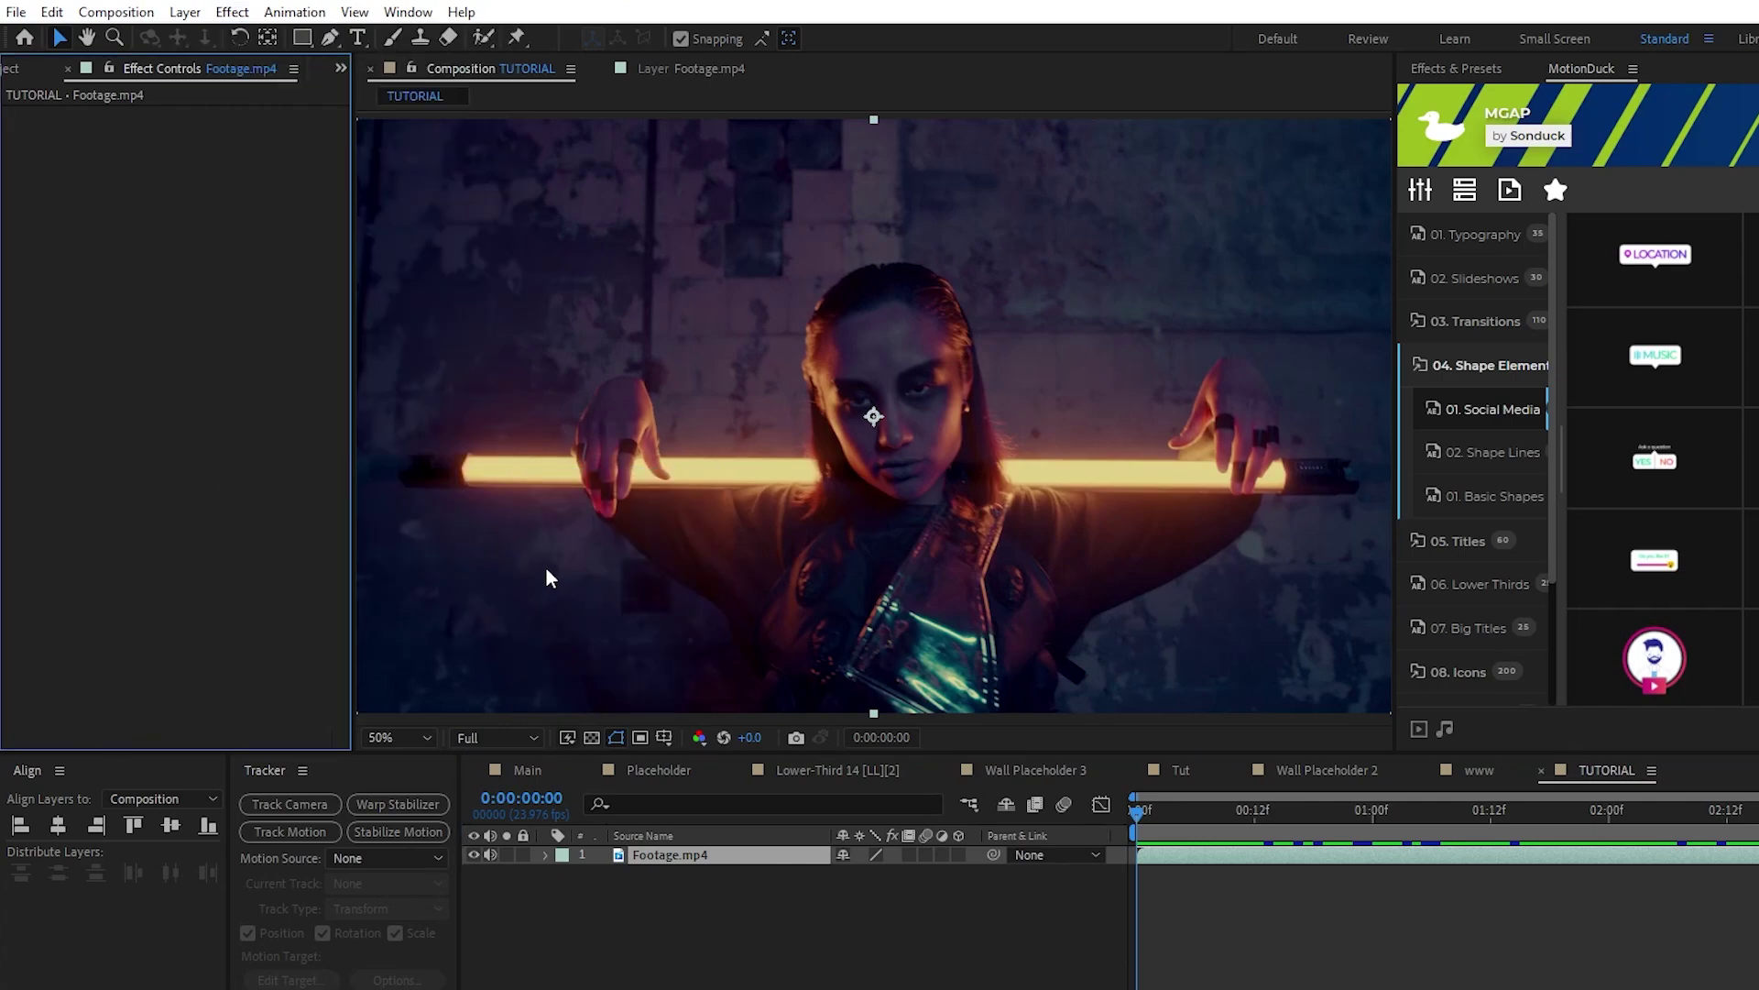
Step: Run Track Camera on the Footage.mp4 layer
left_click(417, 14)
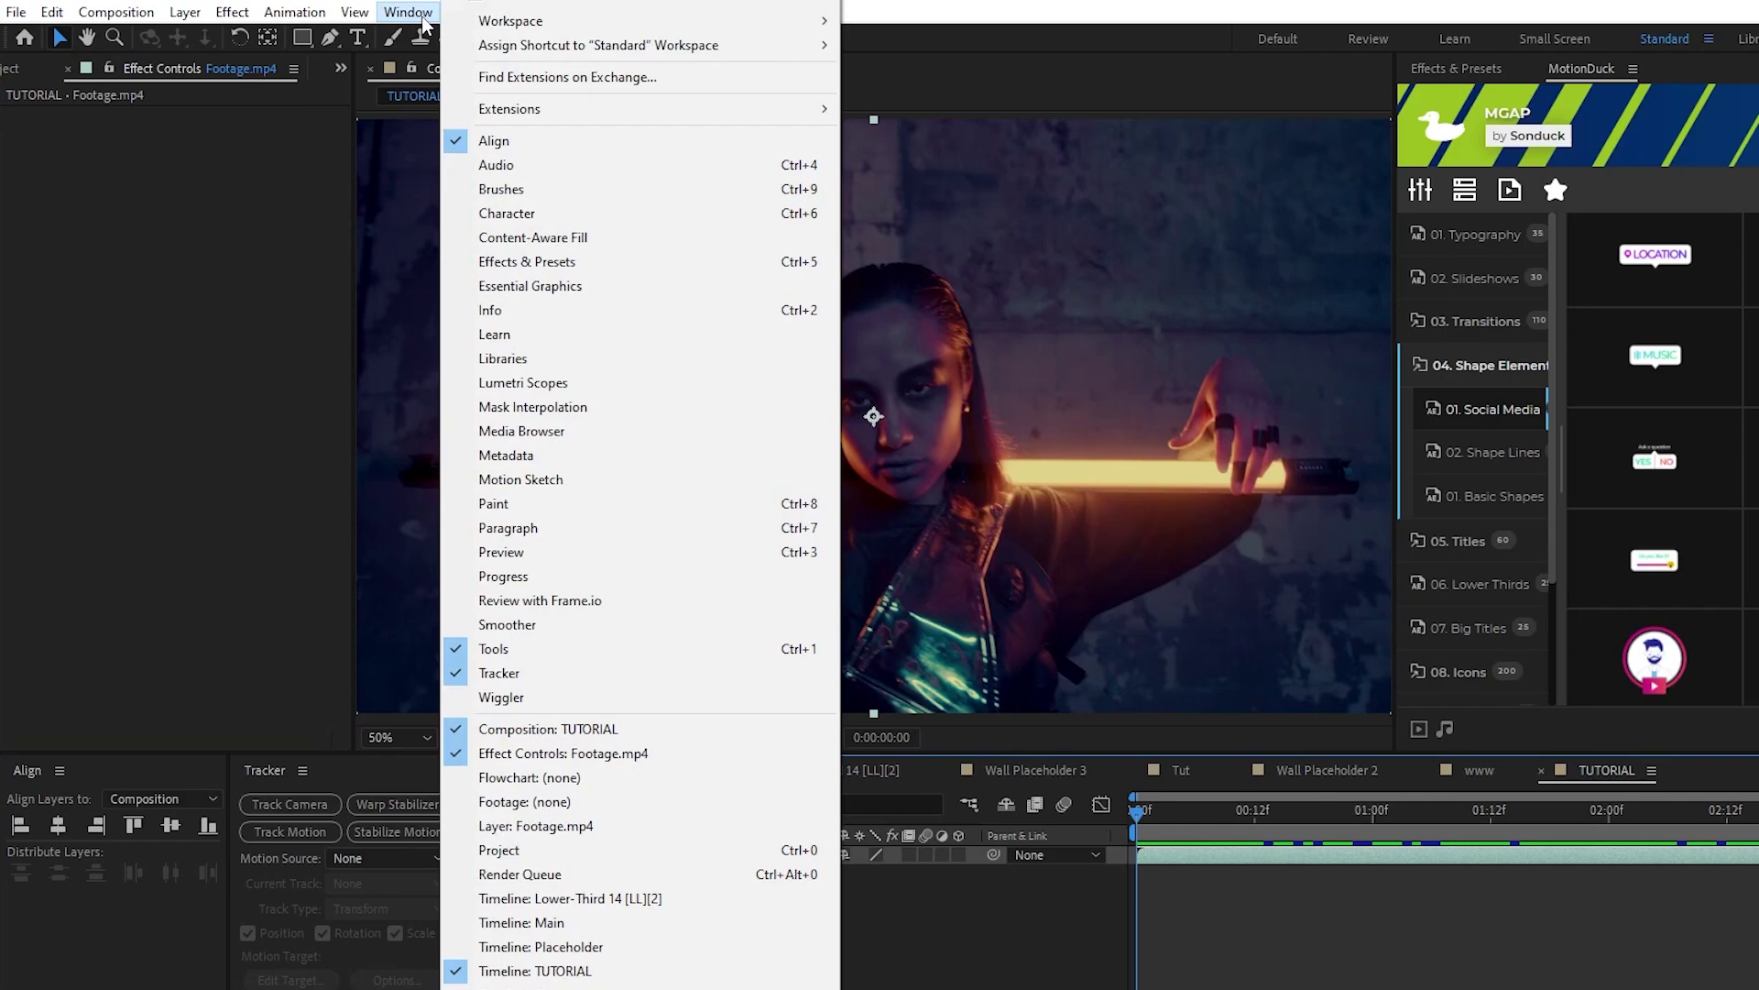
left_click(548, 729)
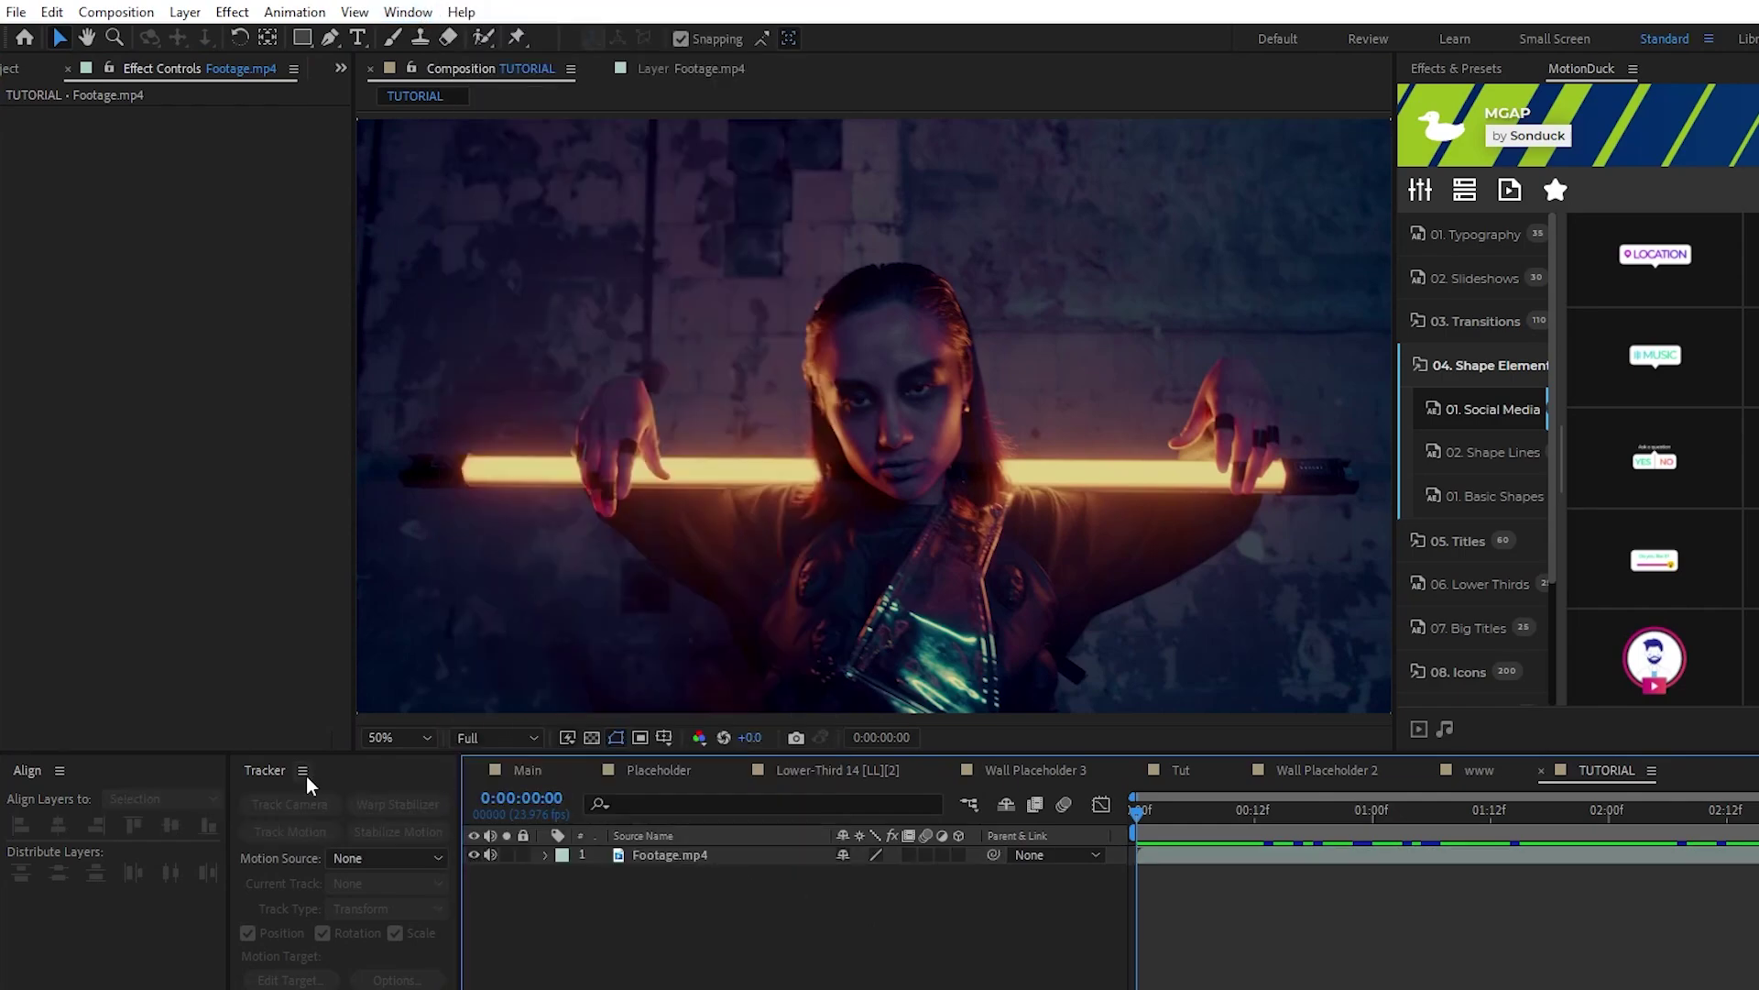
left_click(636, 854)
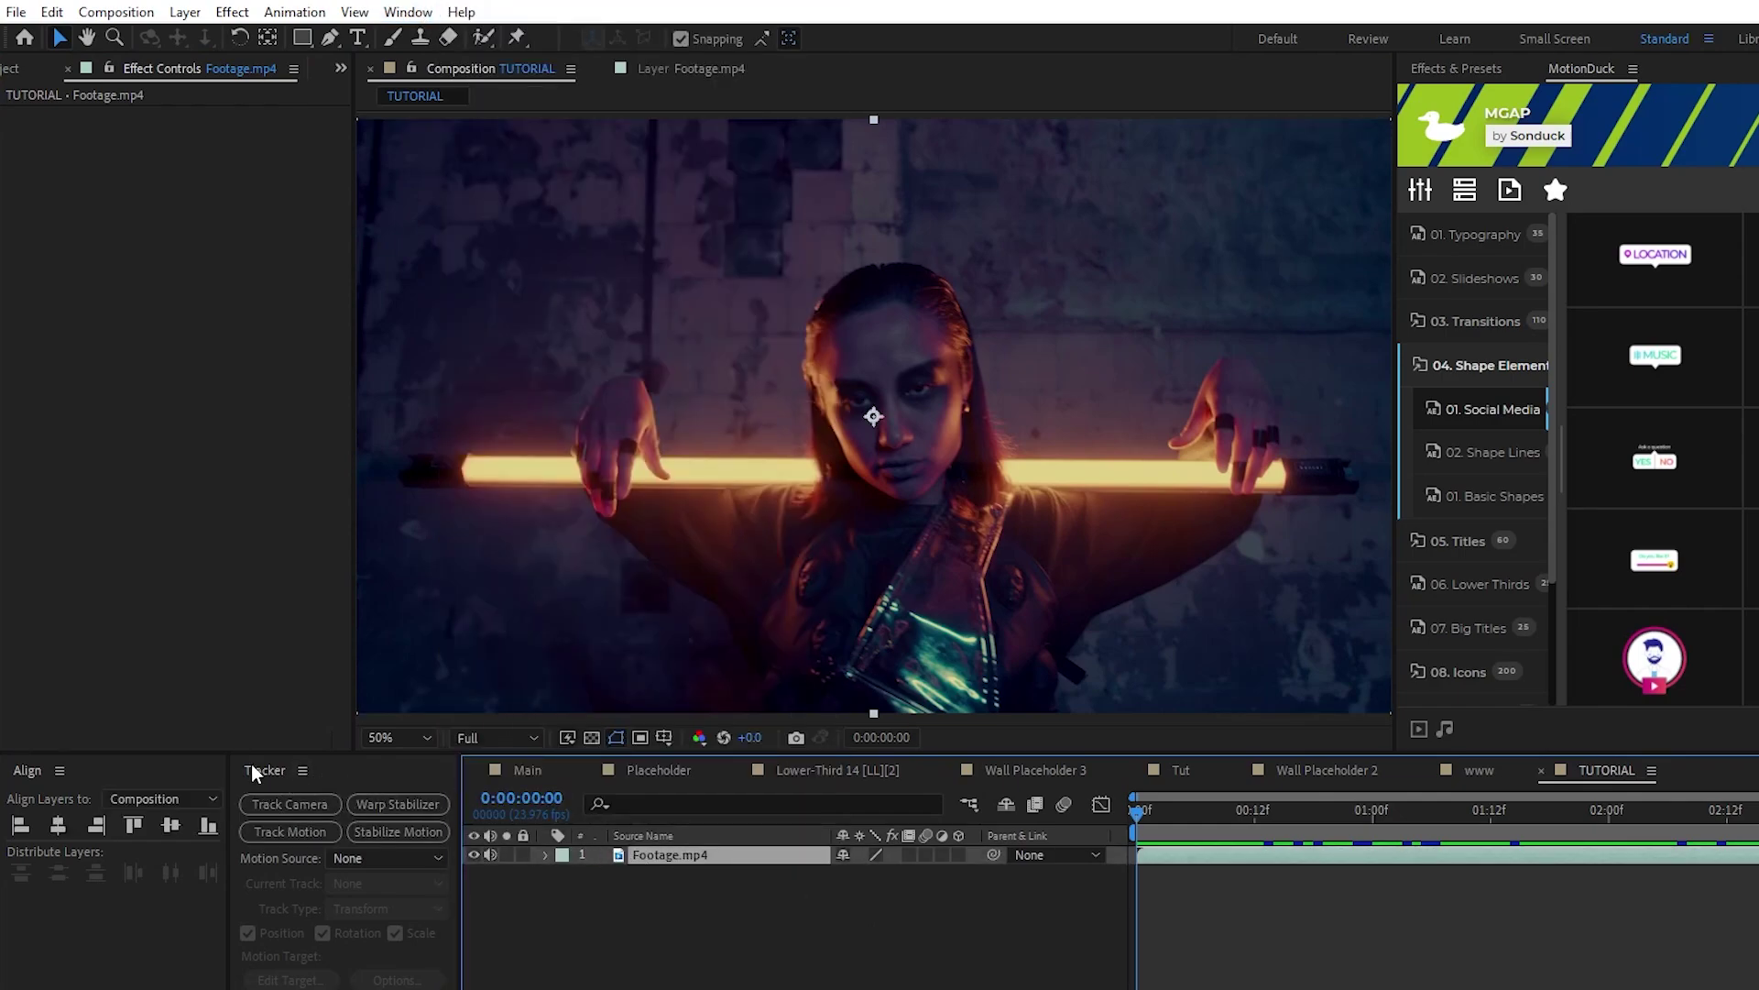
left_click(253, 805)
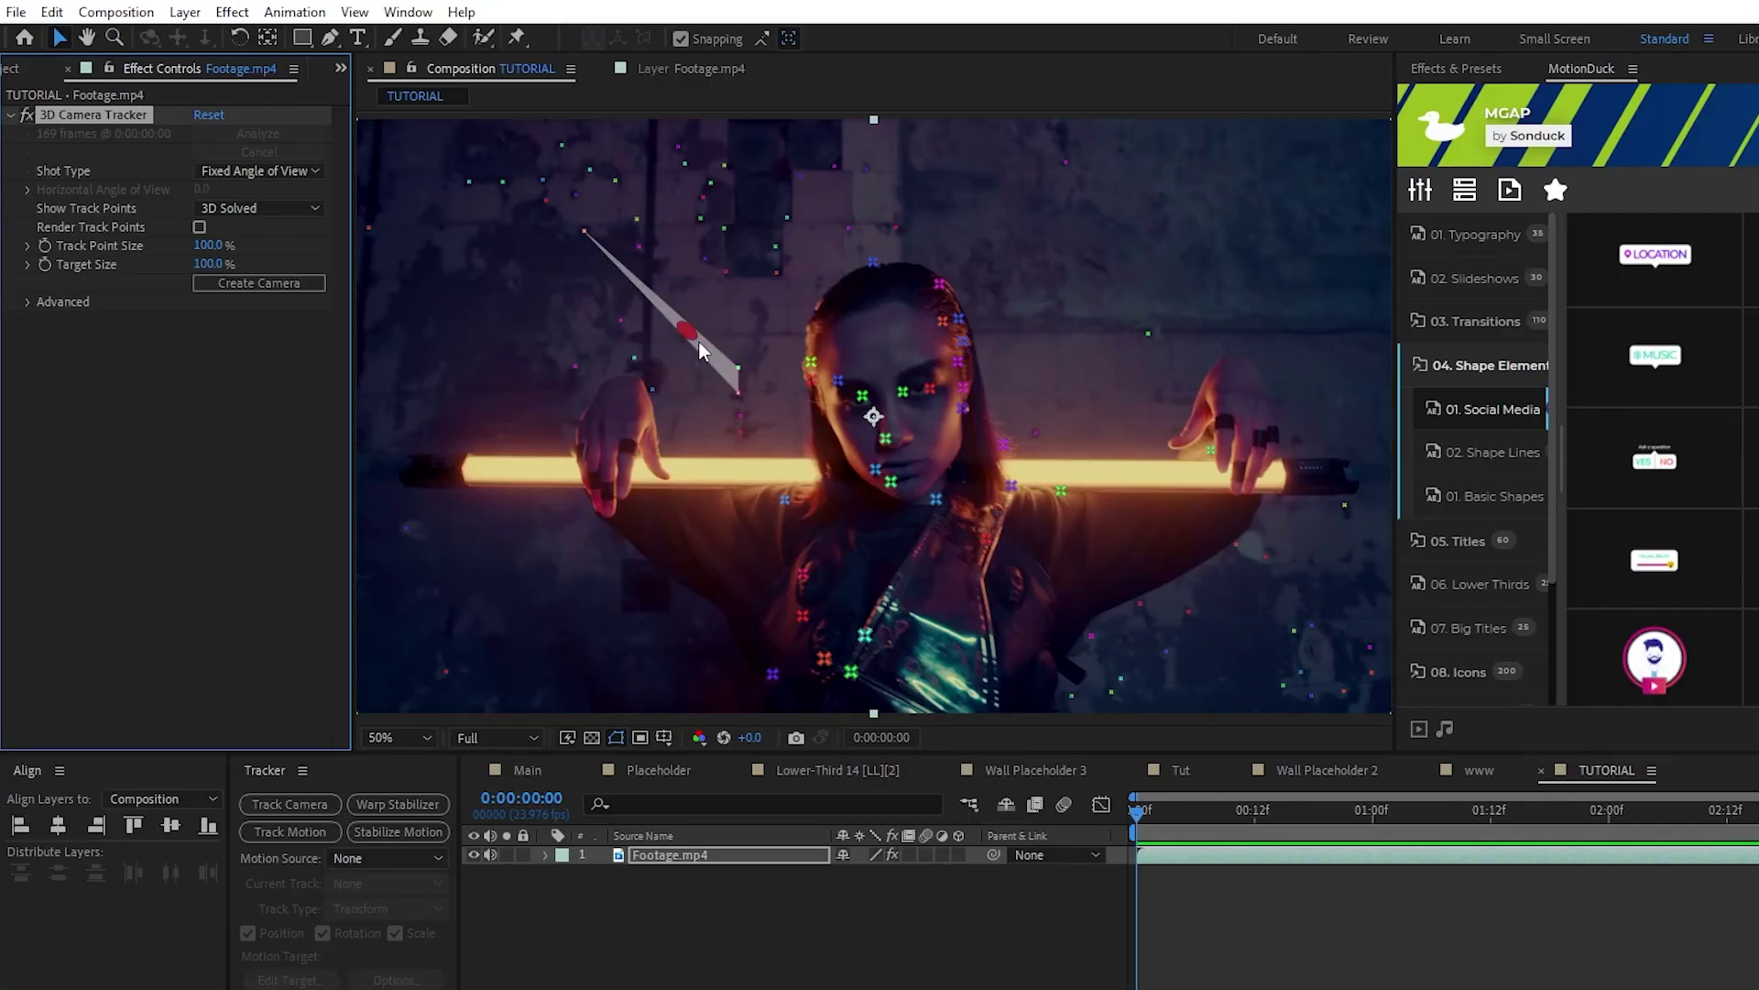
Step: Set the 3D Camera Tracker's Track Point Size to 219% and Target Size to 230%
left_click_drag(206, 246, 218, 267)
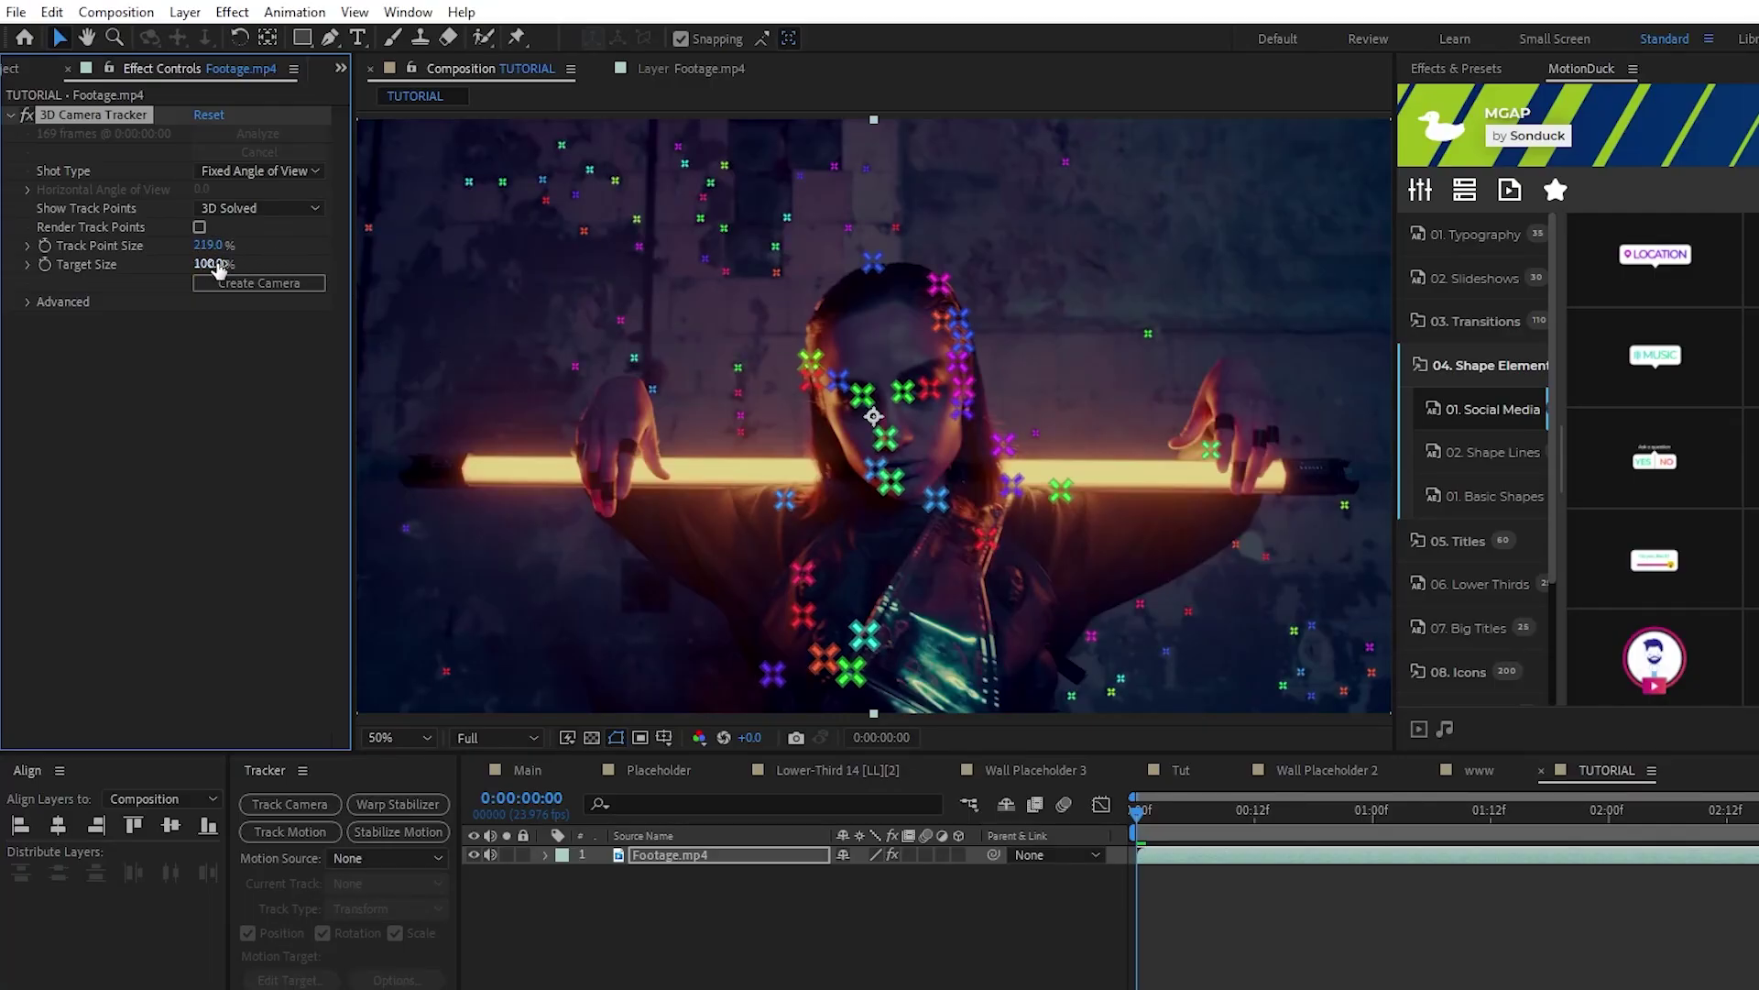
left_click_drag(351, 272, 359, 271)
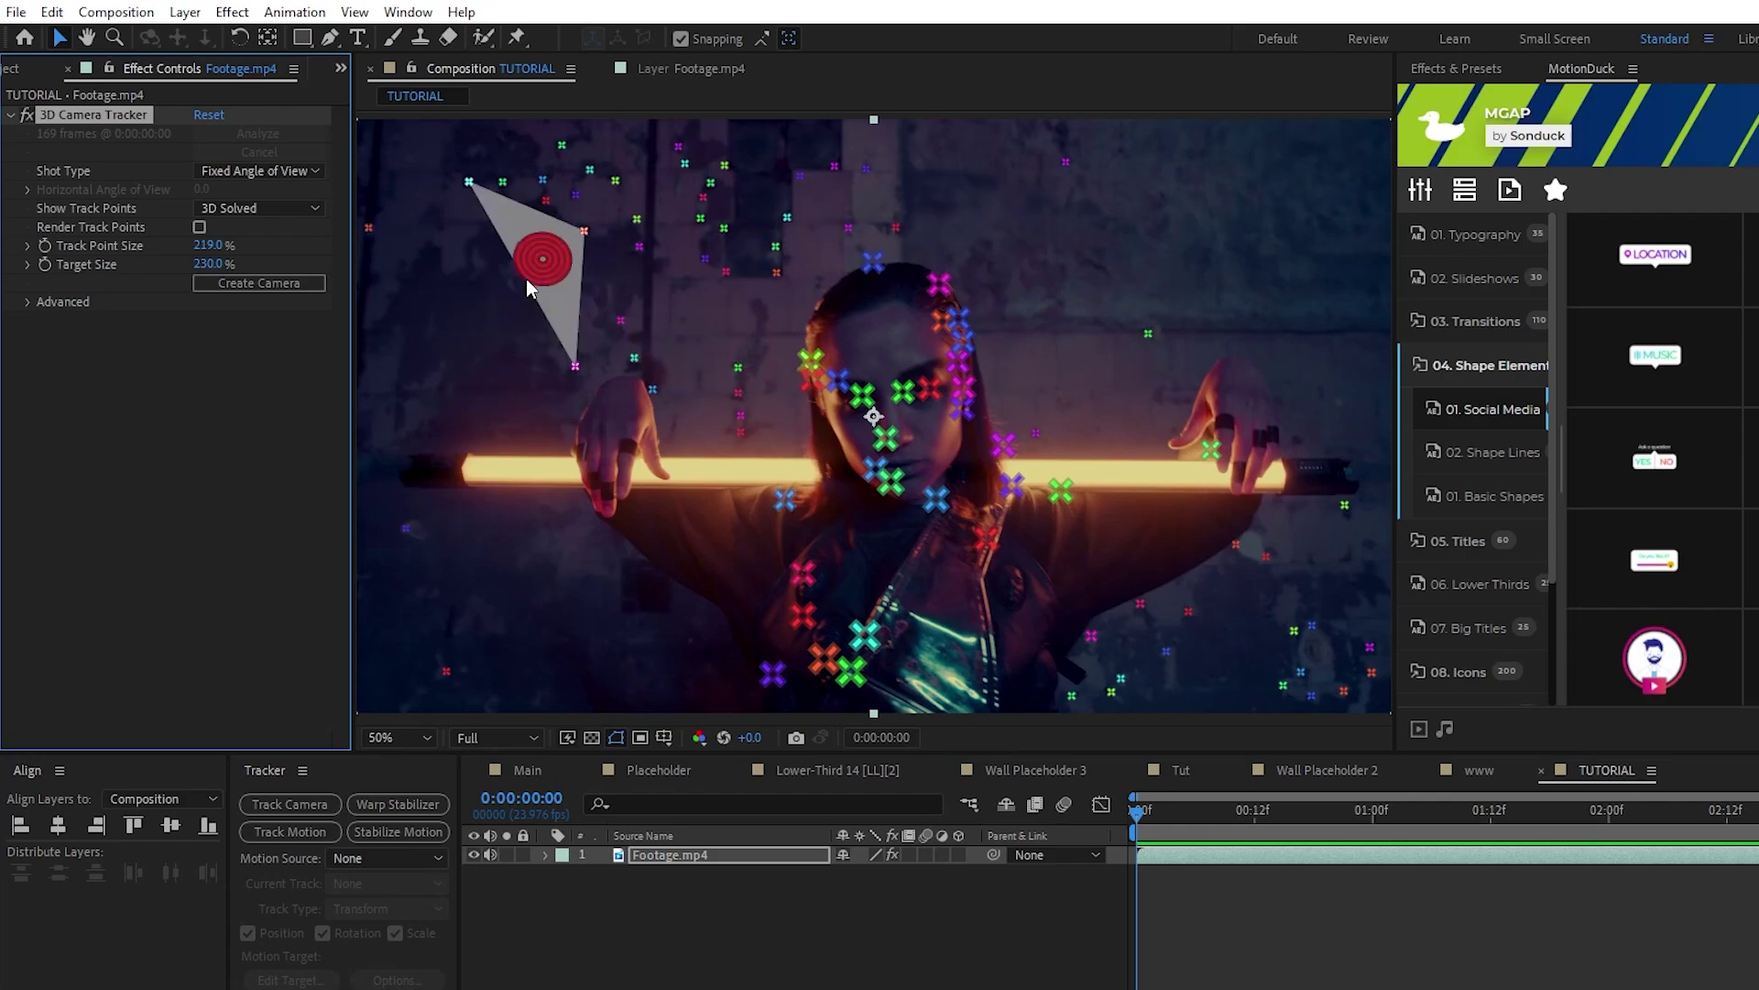
Step: Create a solid and camera from three track points on the wall beside the woman's head
right_click(523, 280)
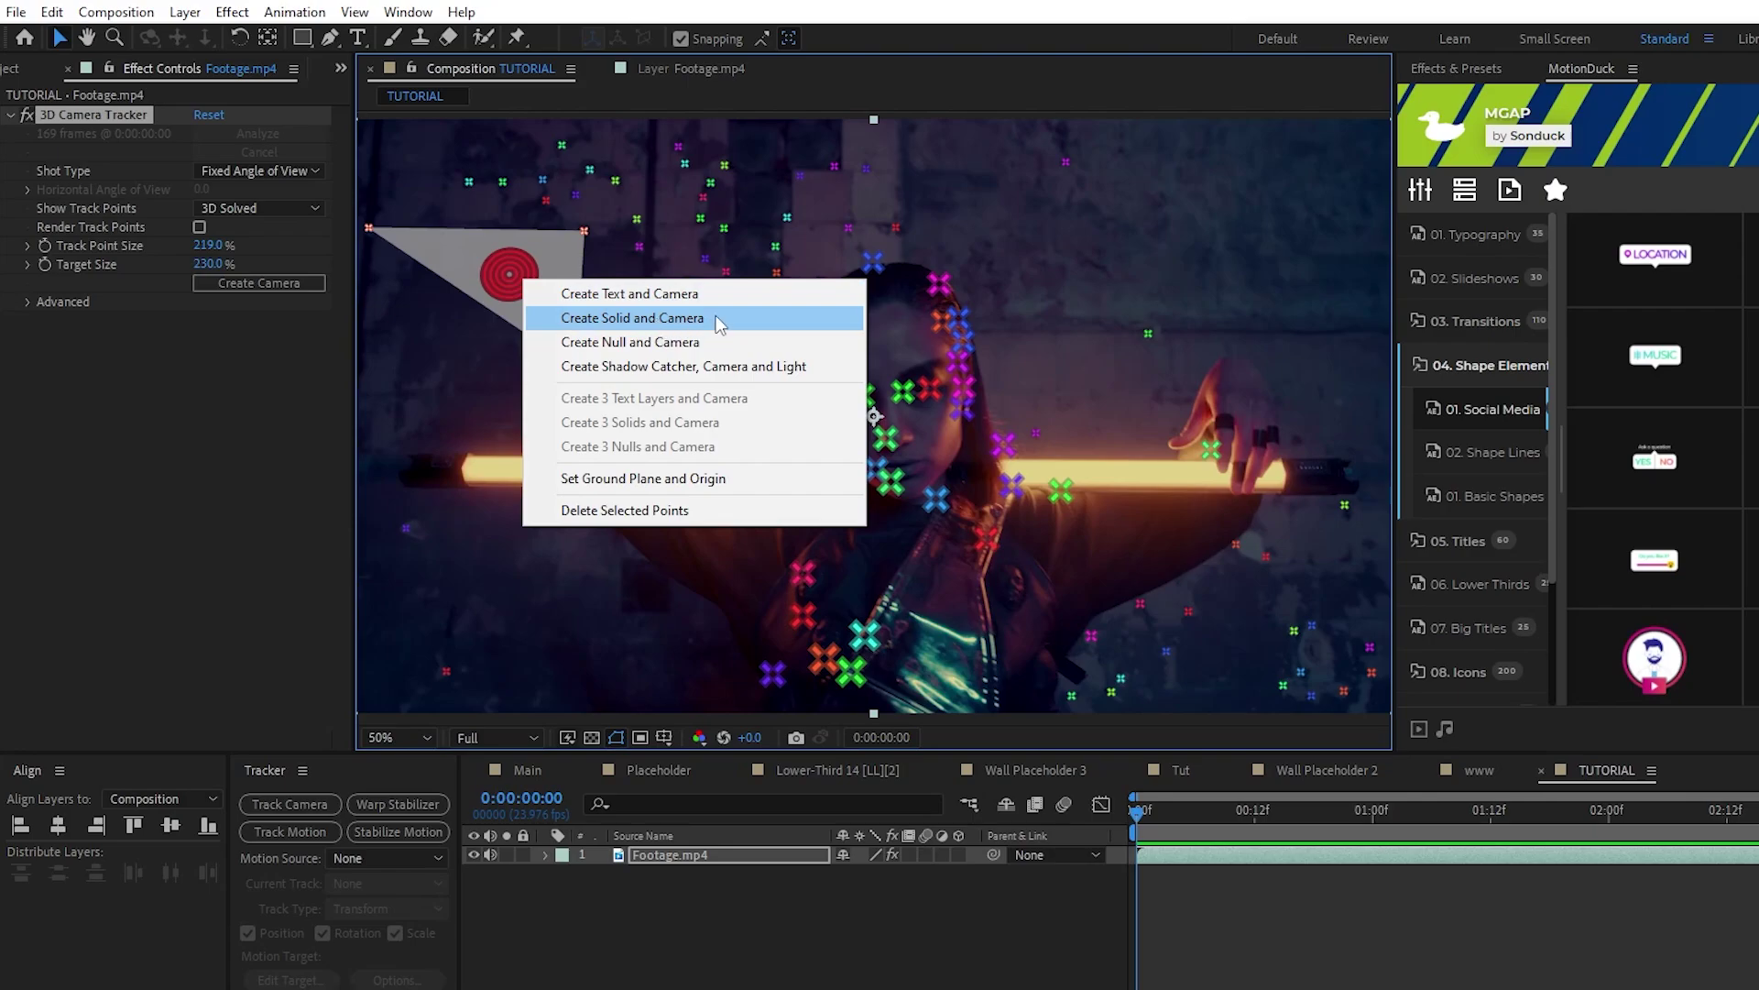
left_click(632, 318)
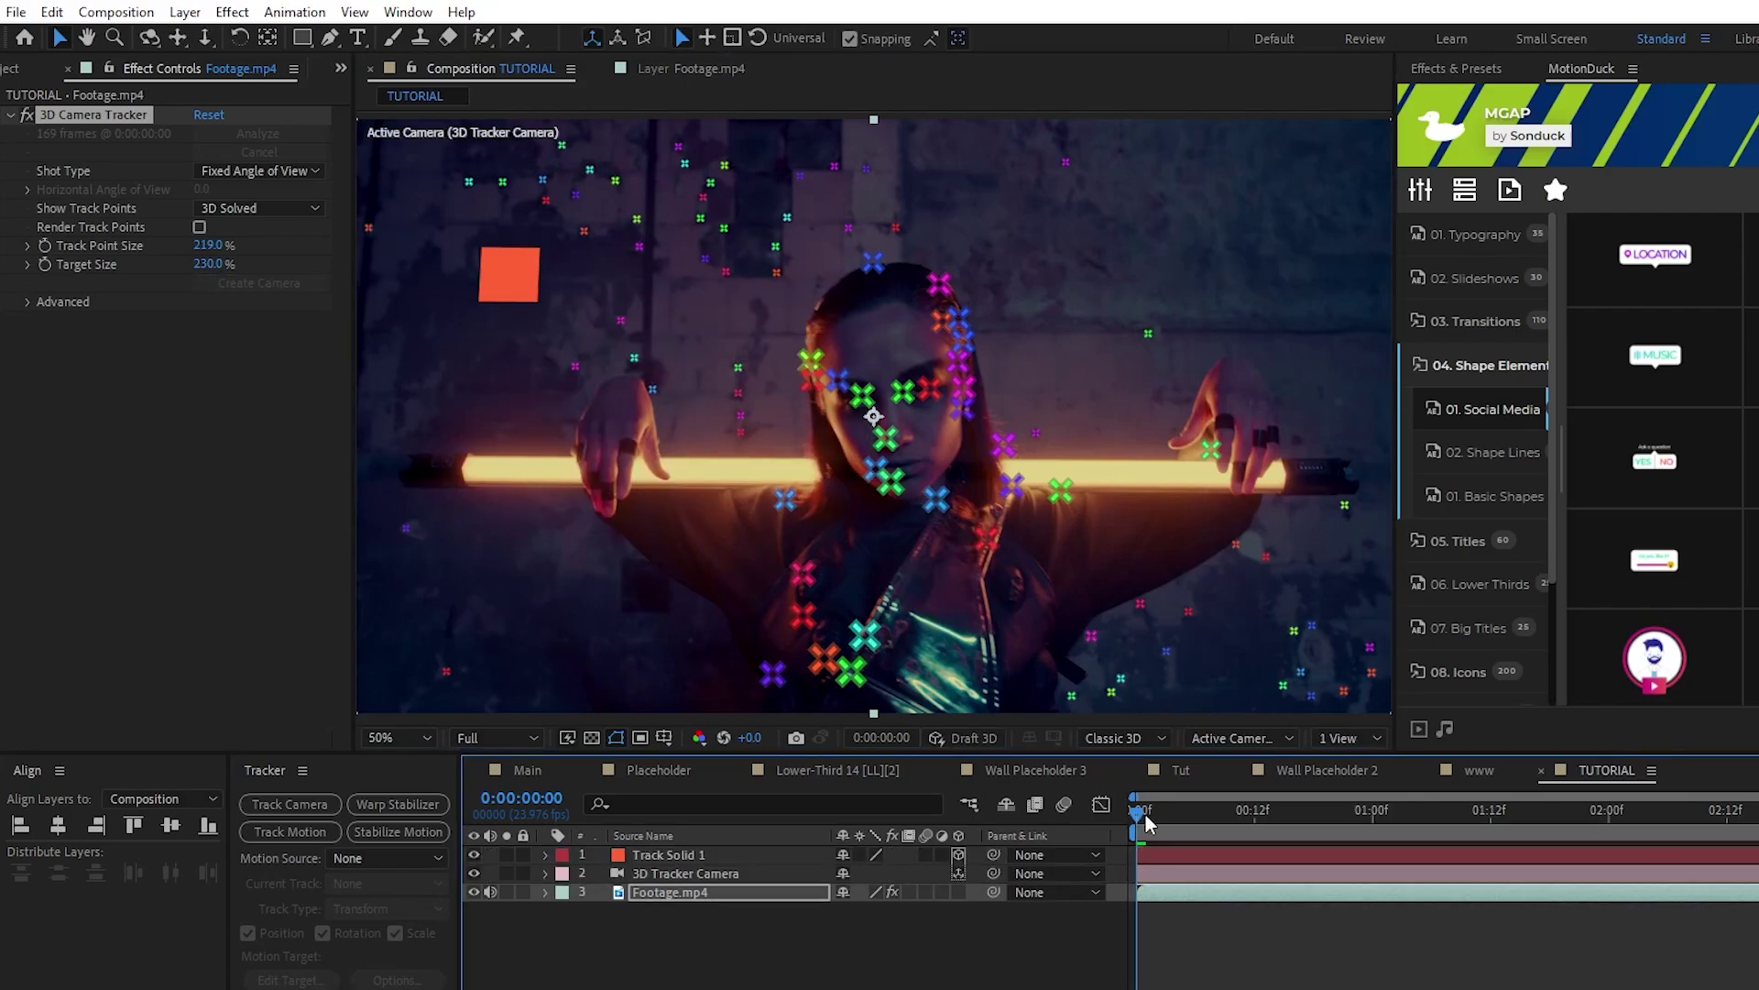
left_click_drag(1137, 812, 1114, 870)
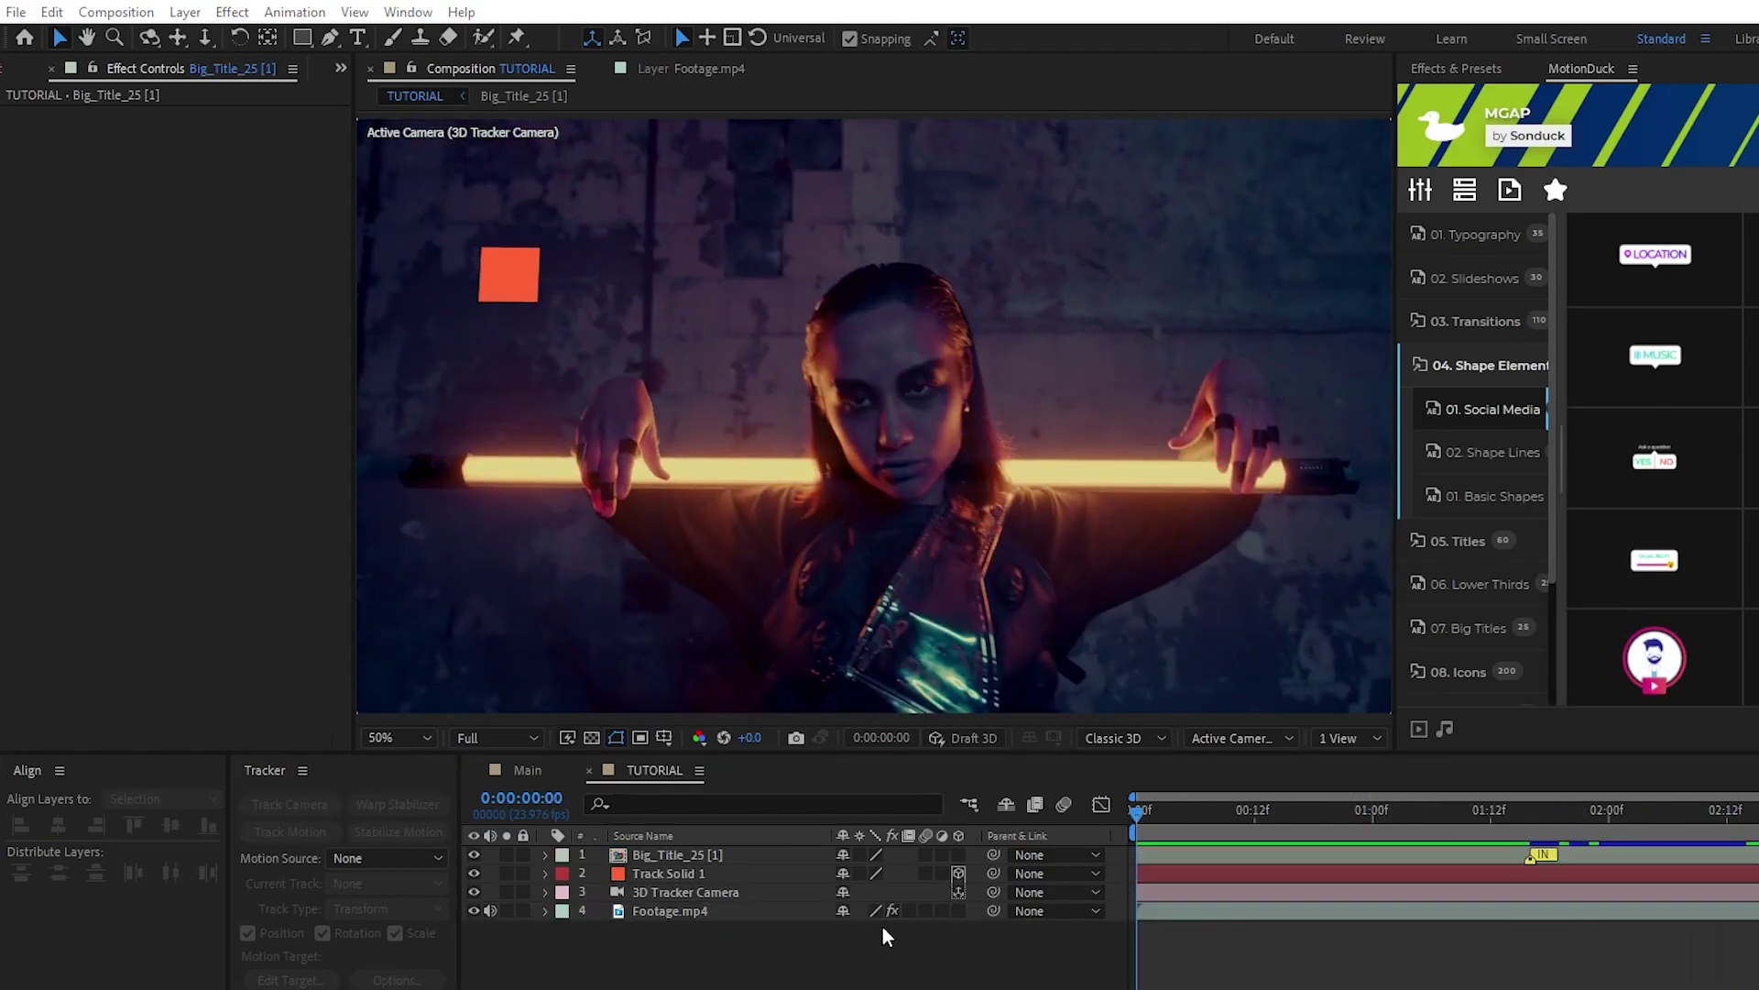
Step: Pre-compose the Track Solid 1 layer as Wall Track, leaving all attributes in TUTORIAL
right_click(689, 873)
left_click(786, 731)
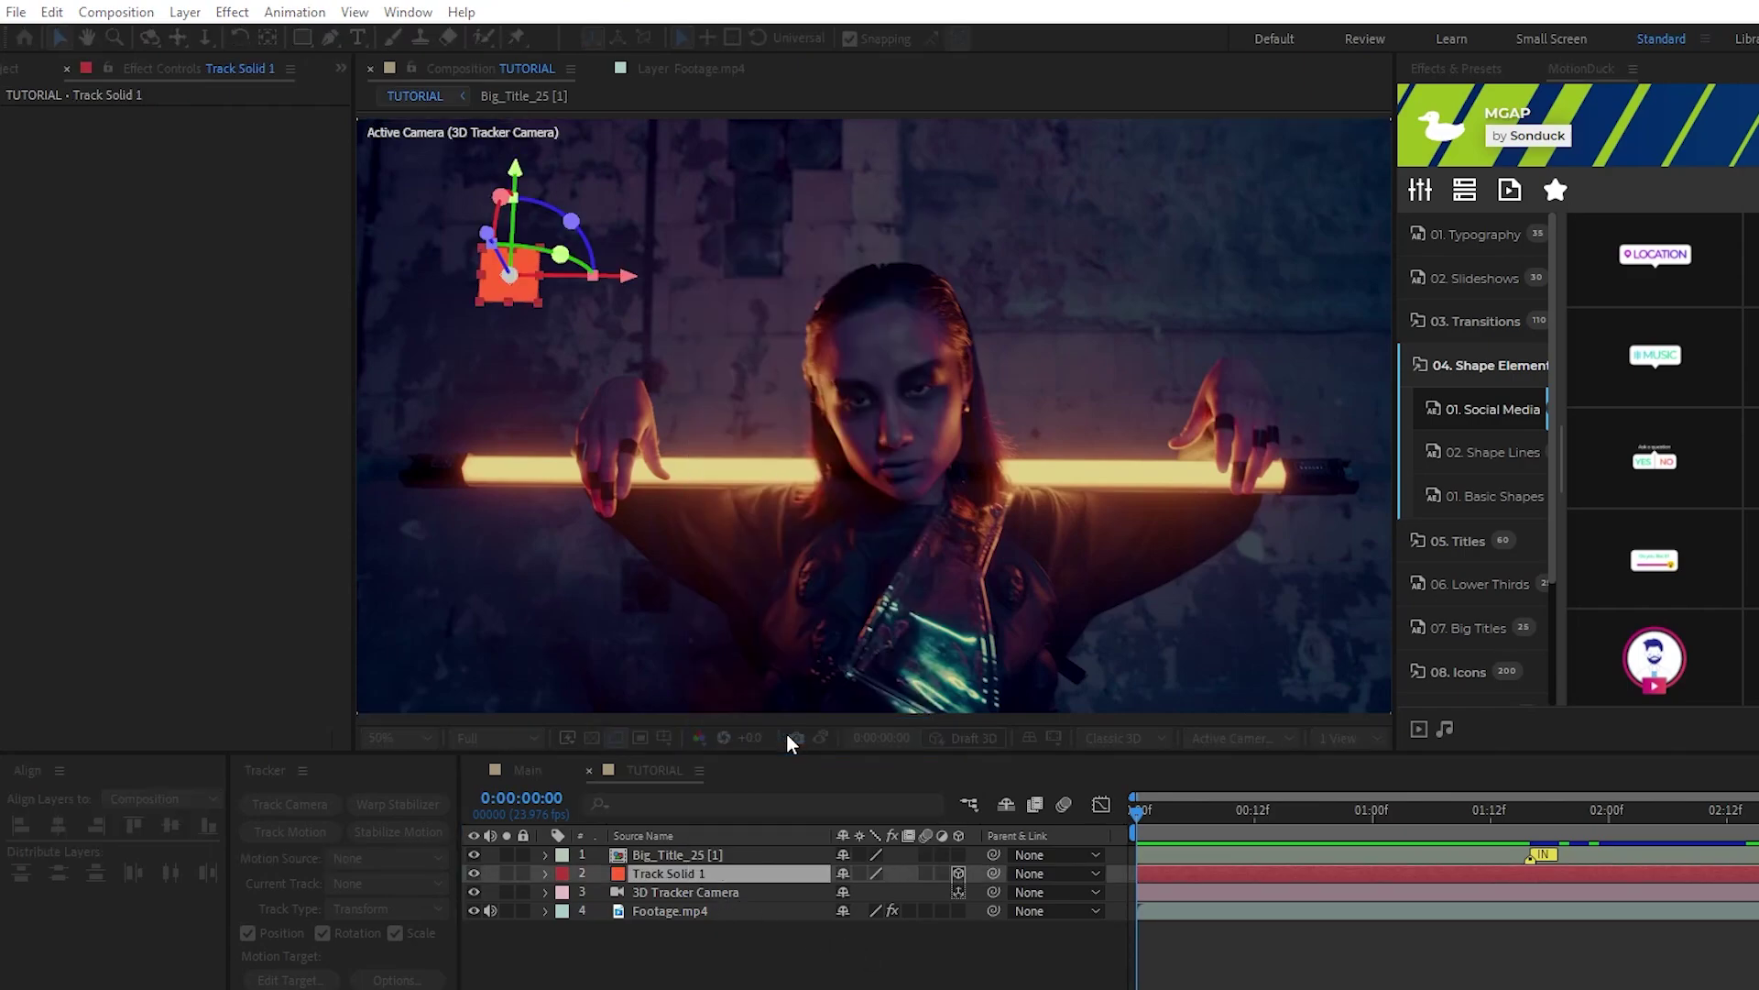
left_click(787, 367)
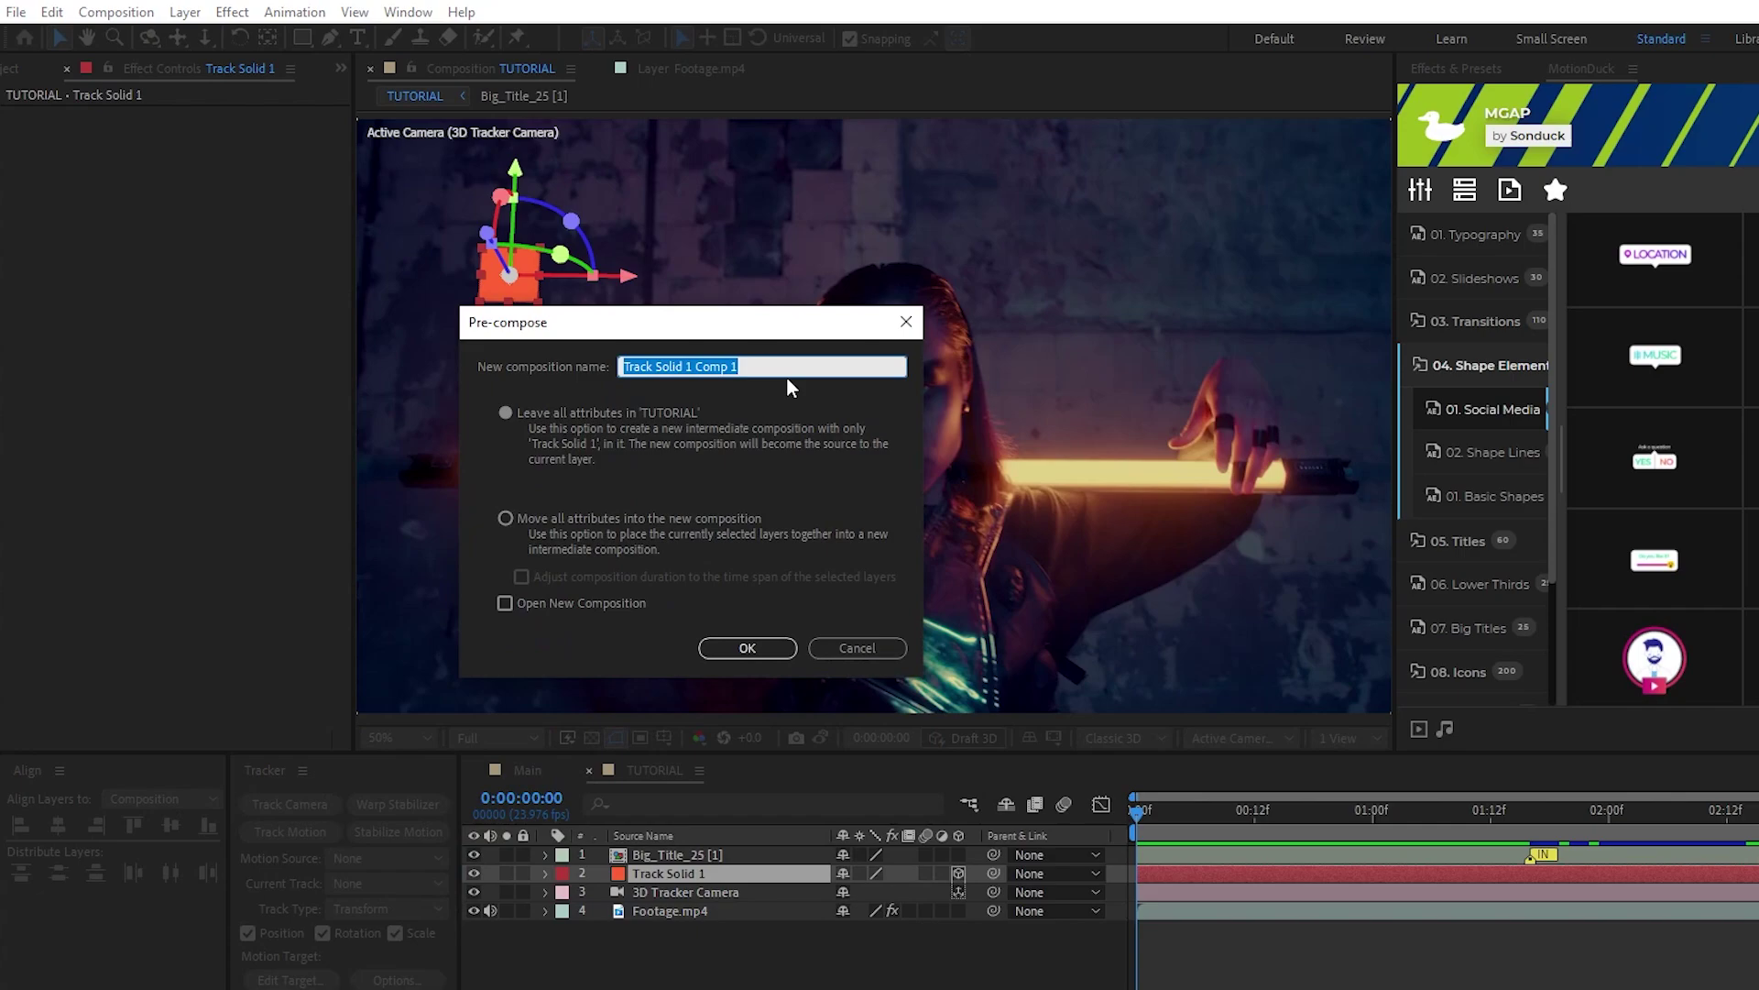
type("Wall Track")
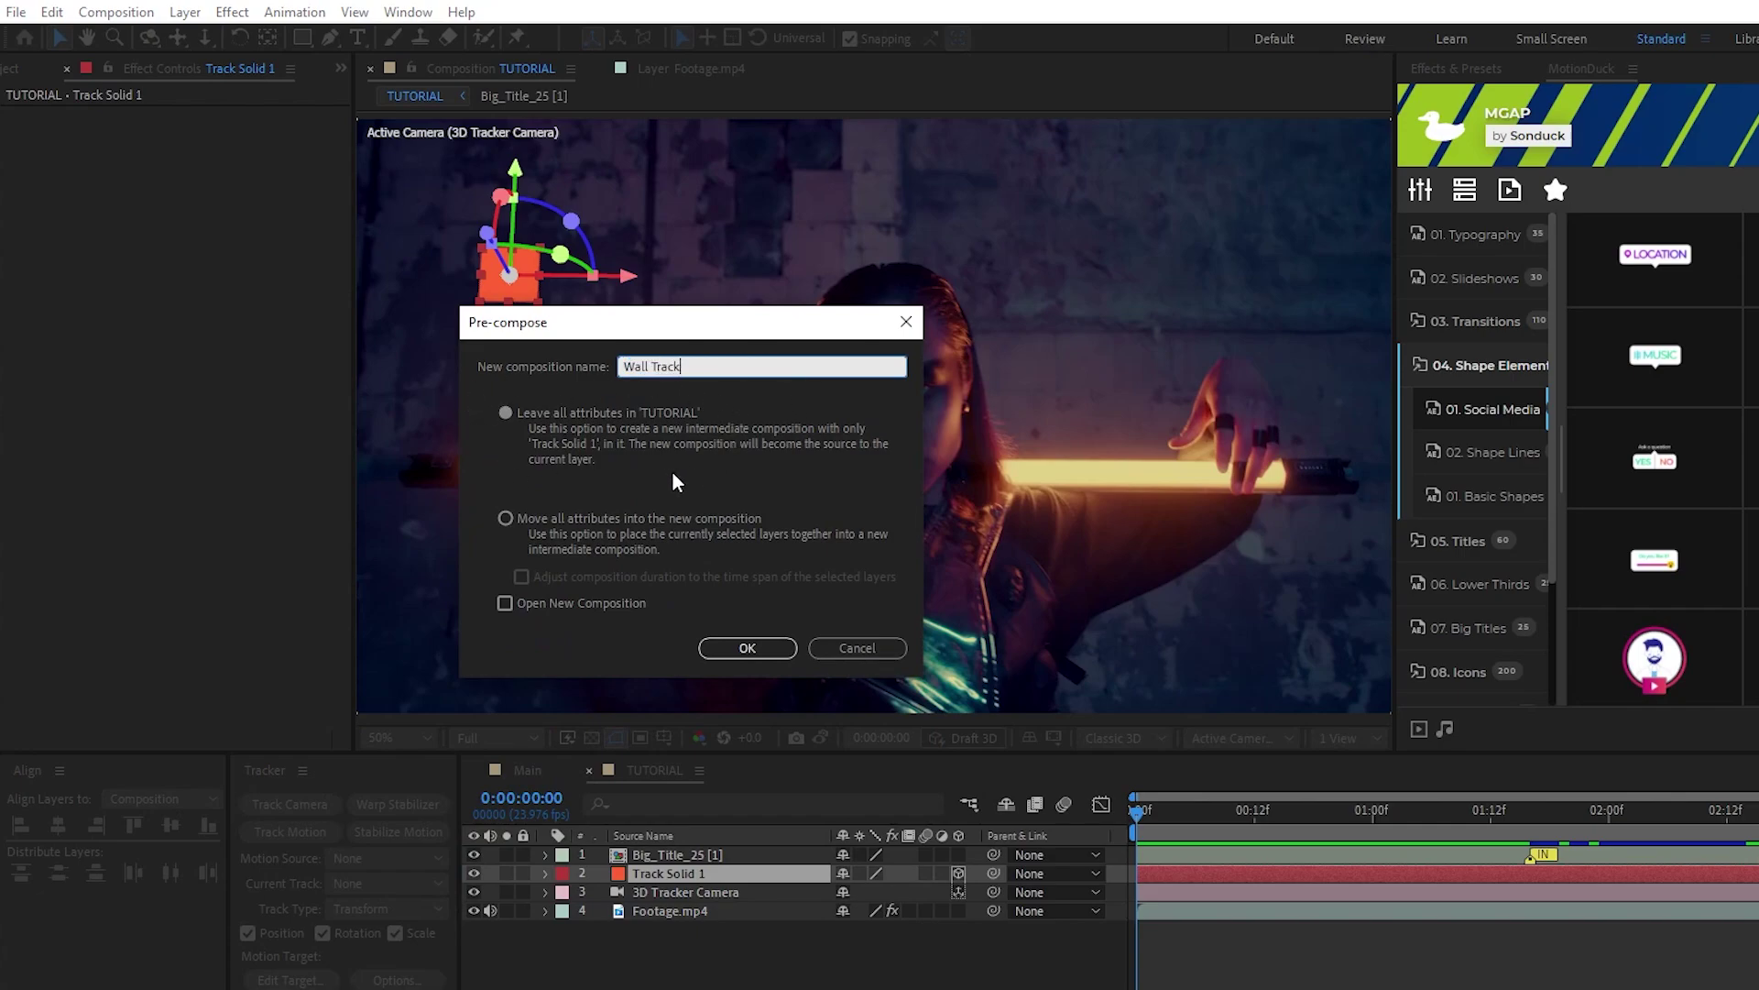
left_click(775, 648)
Step: Move the Big_Title_25 [1] layer from the TUTORIAL composition into the Wall Track composition
left_click(710, 855)
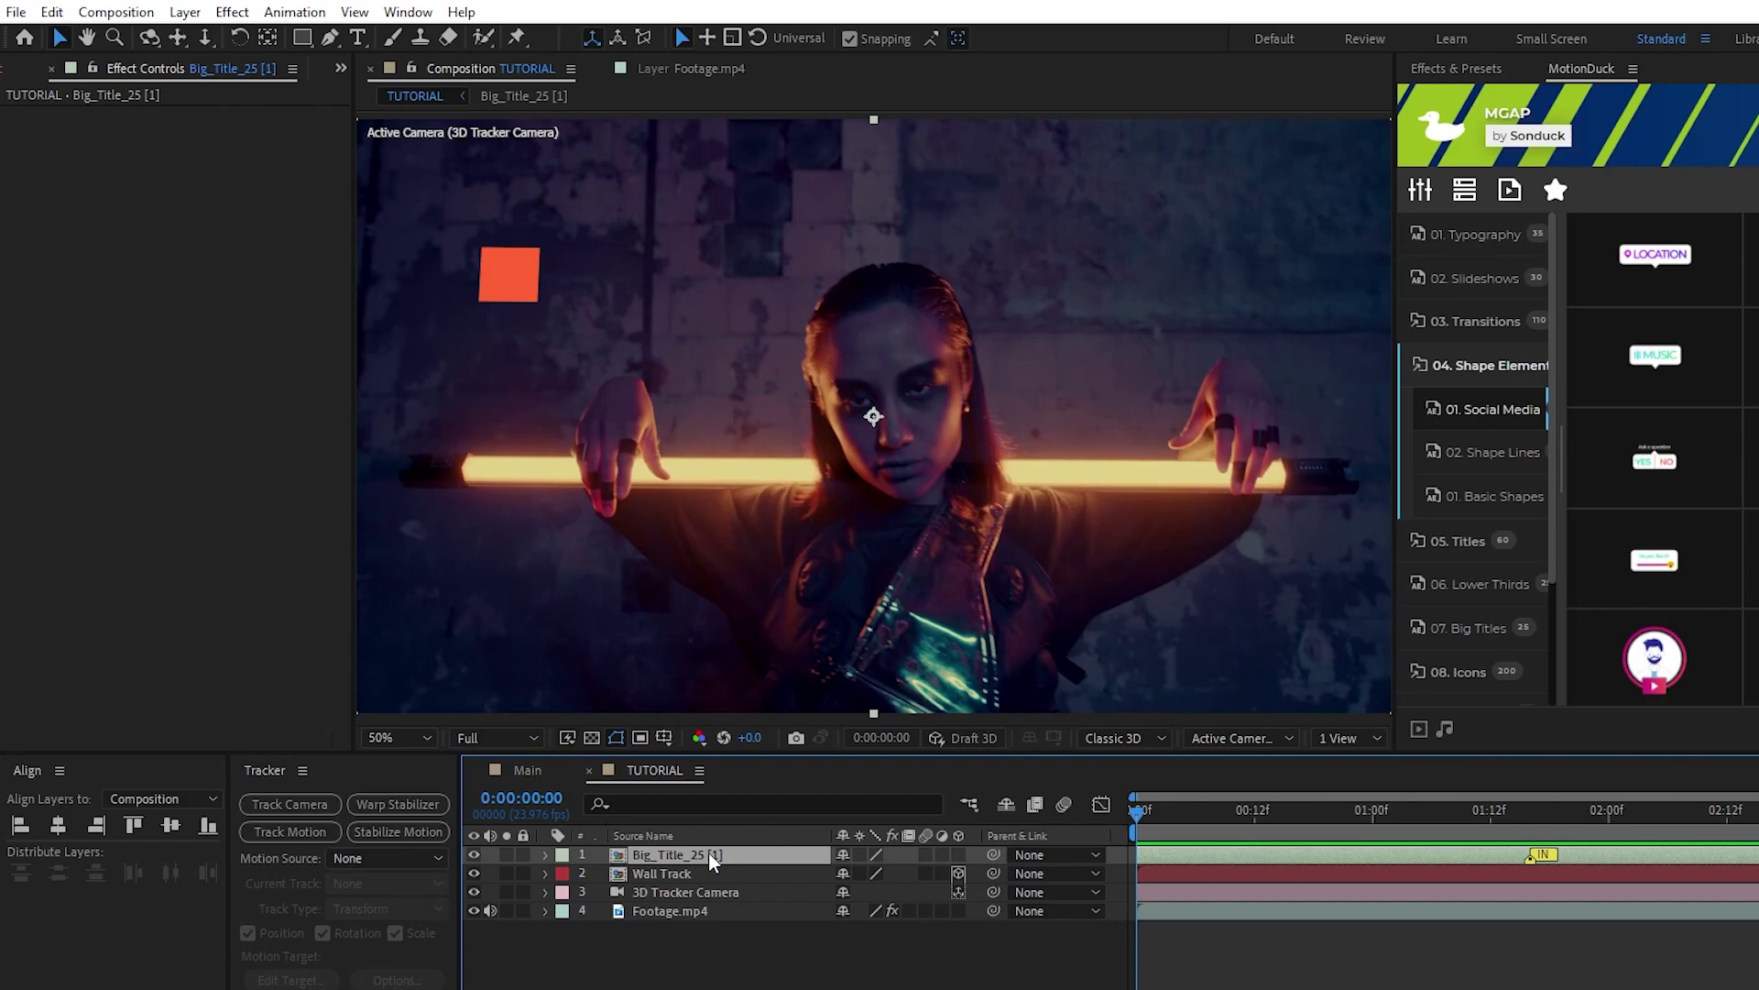
key("Delete")
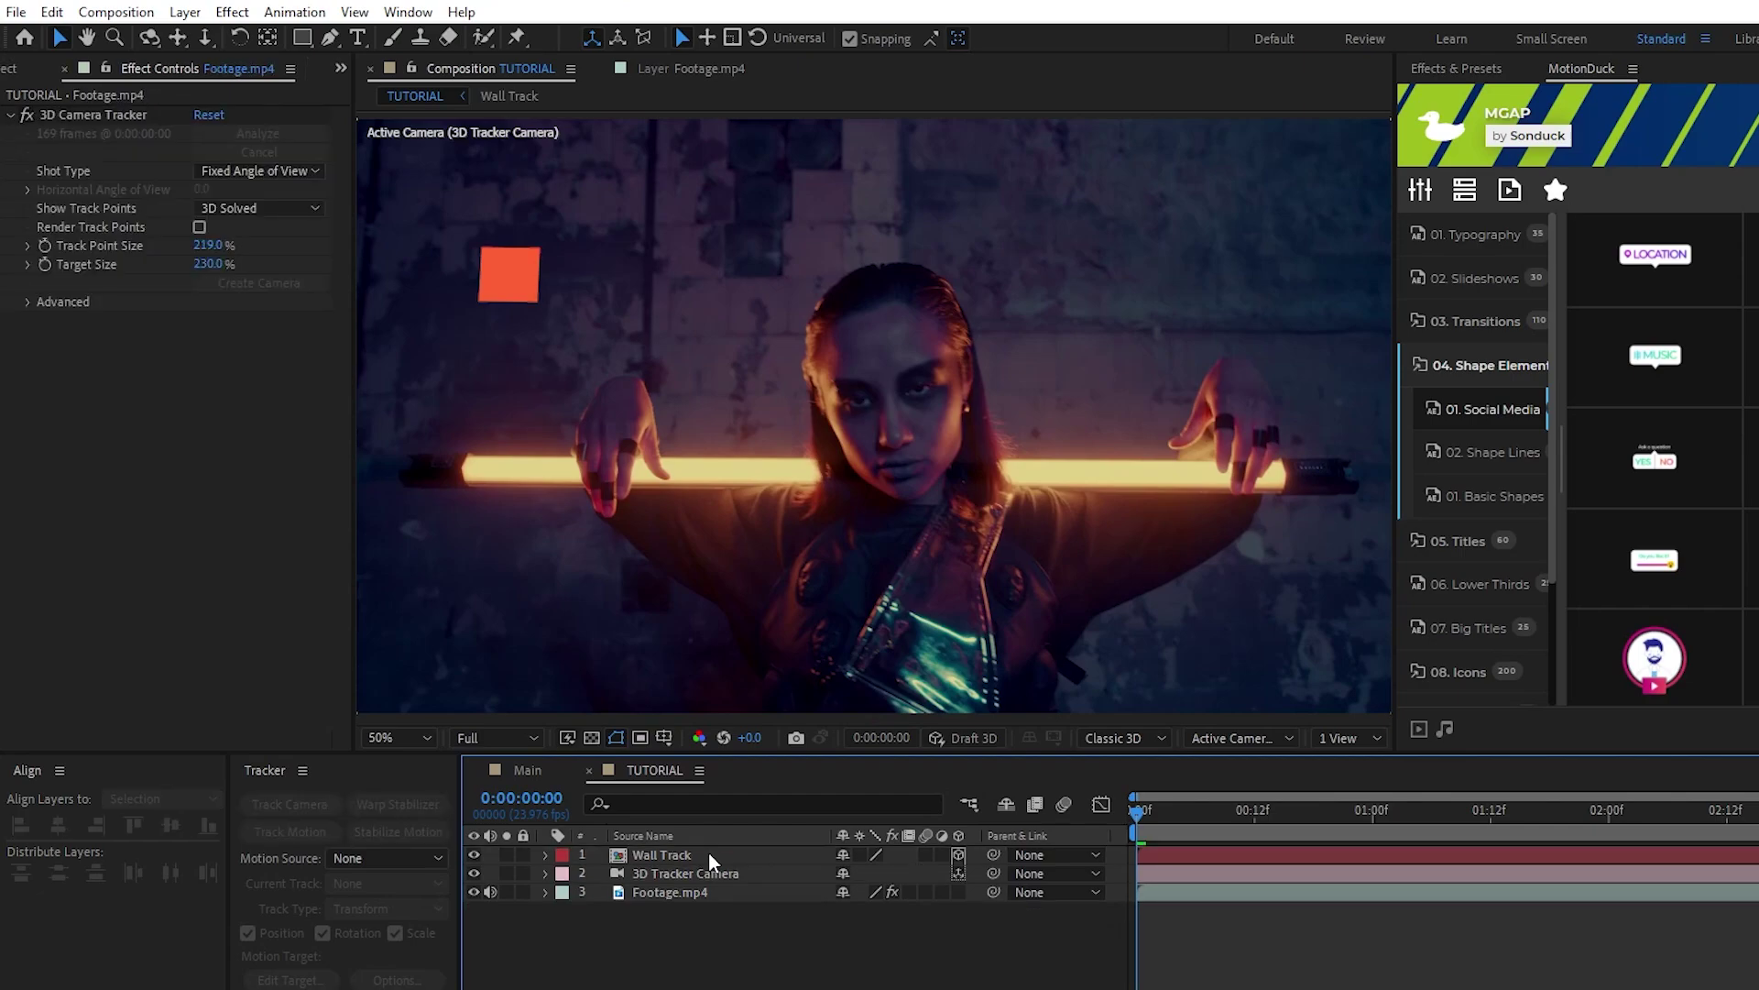
double_click(661, 855)
scroll(838, 533, "down", 2)
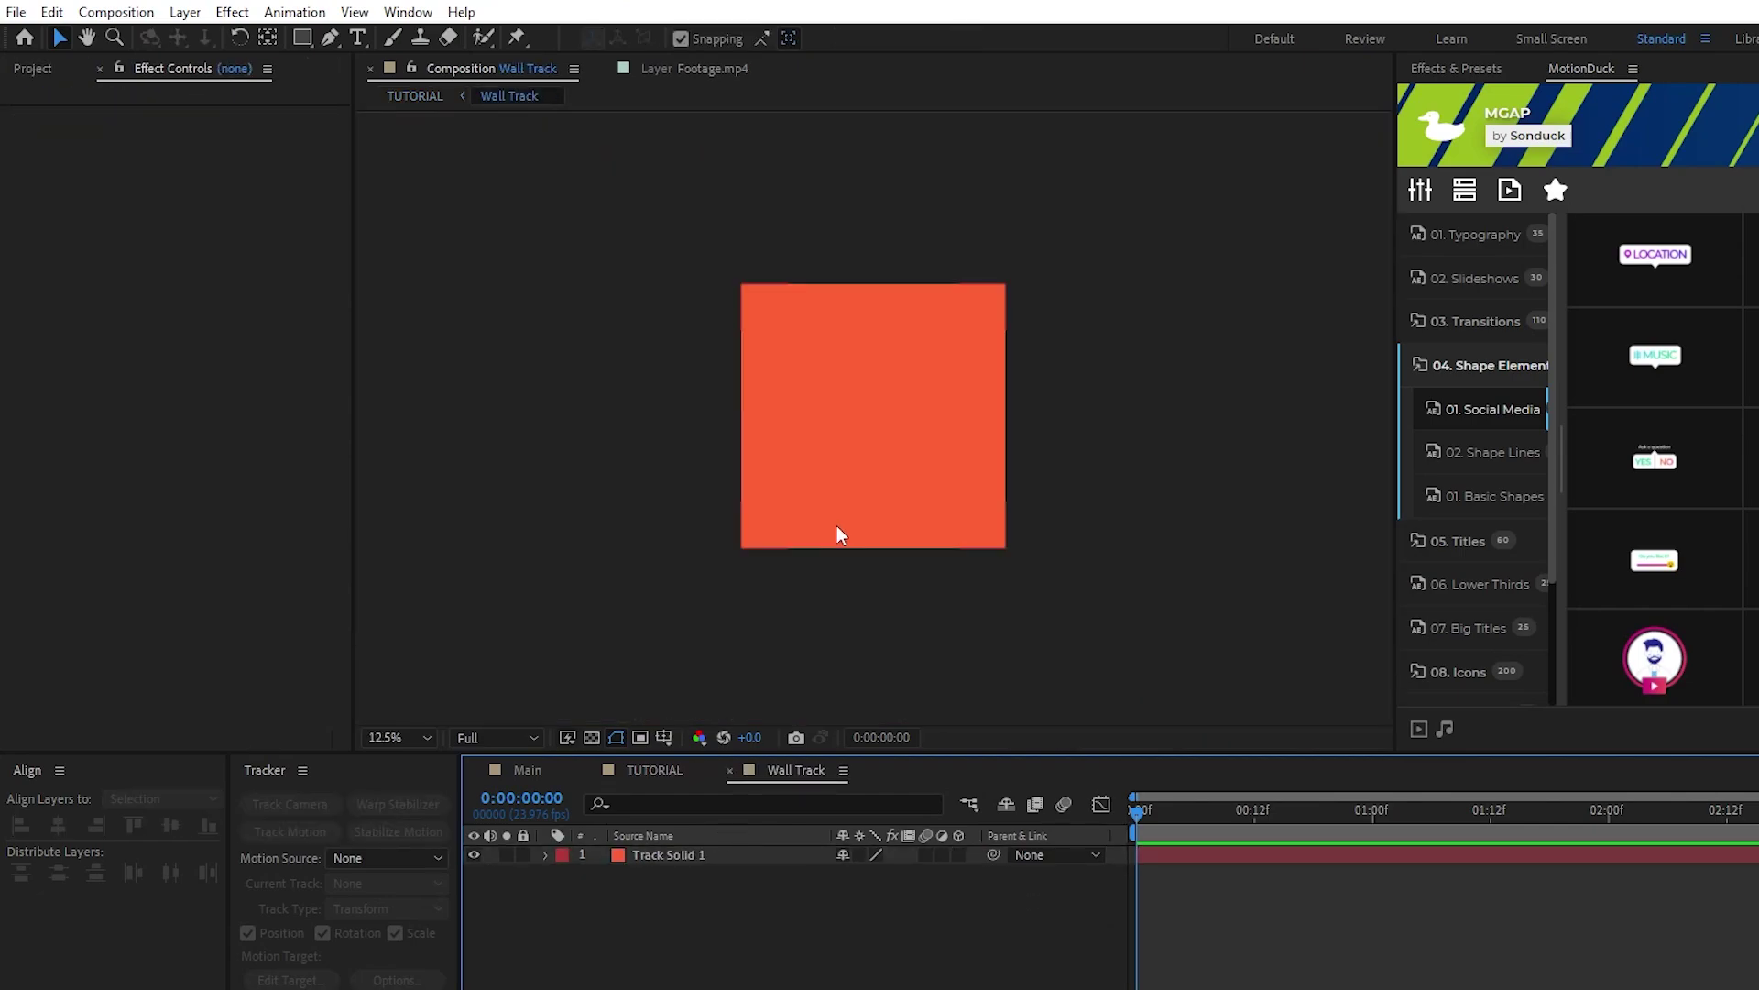
key("ctrl+v")
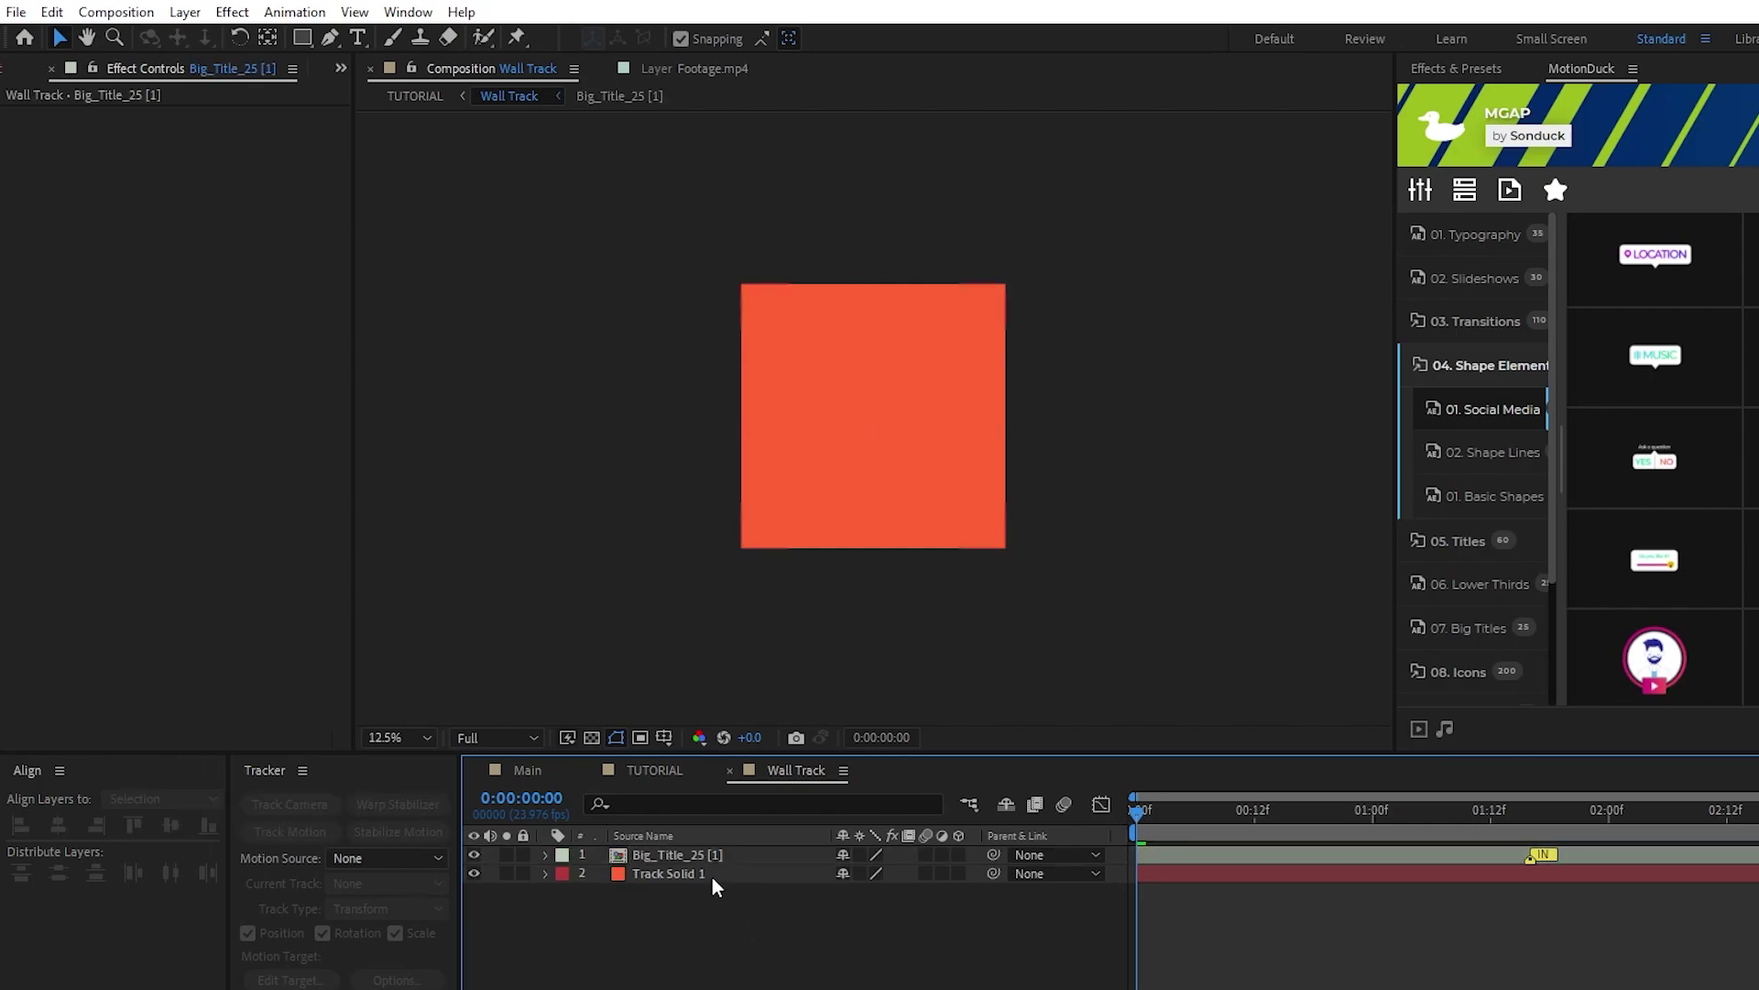
left_click(1421, 812)
key("Home")
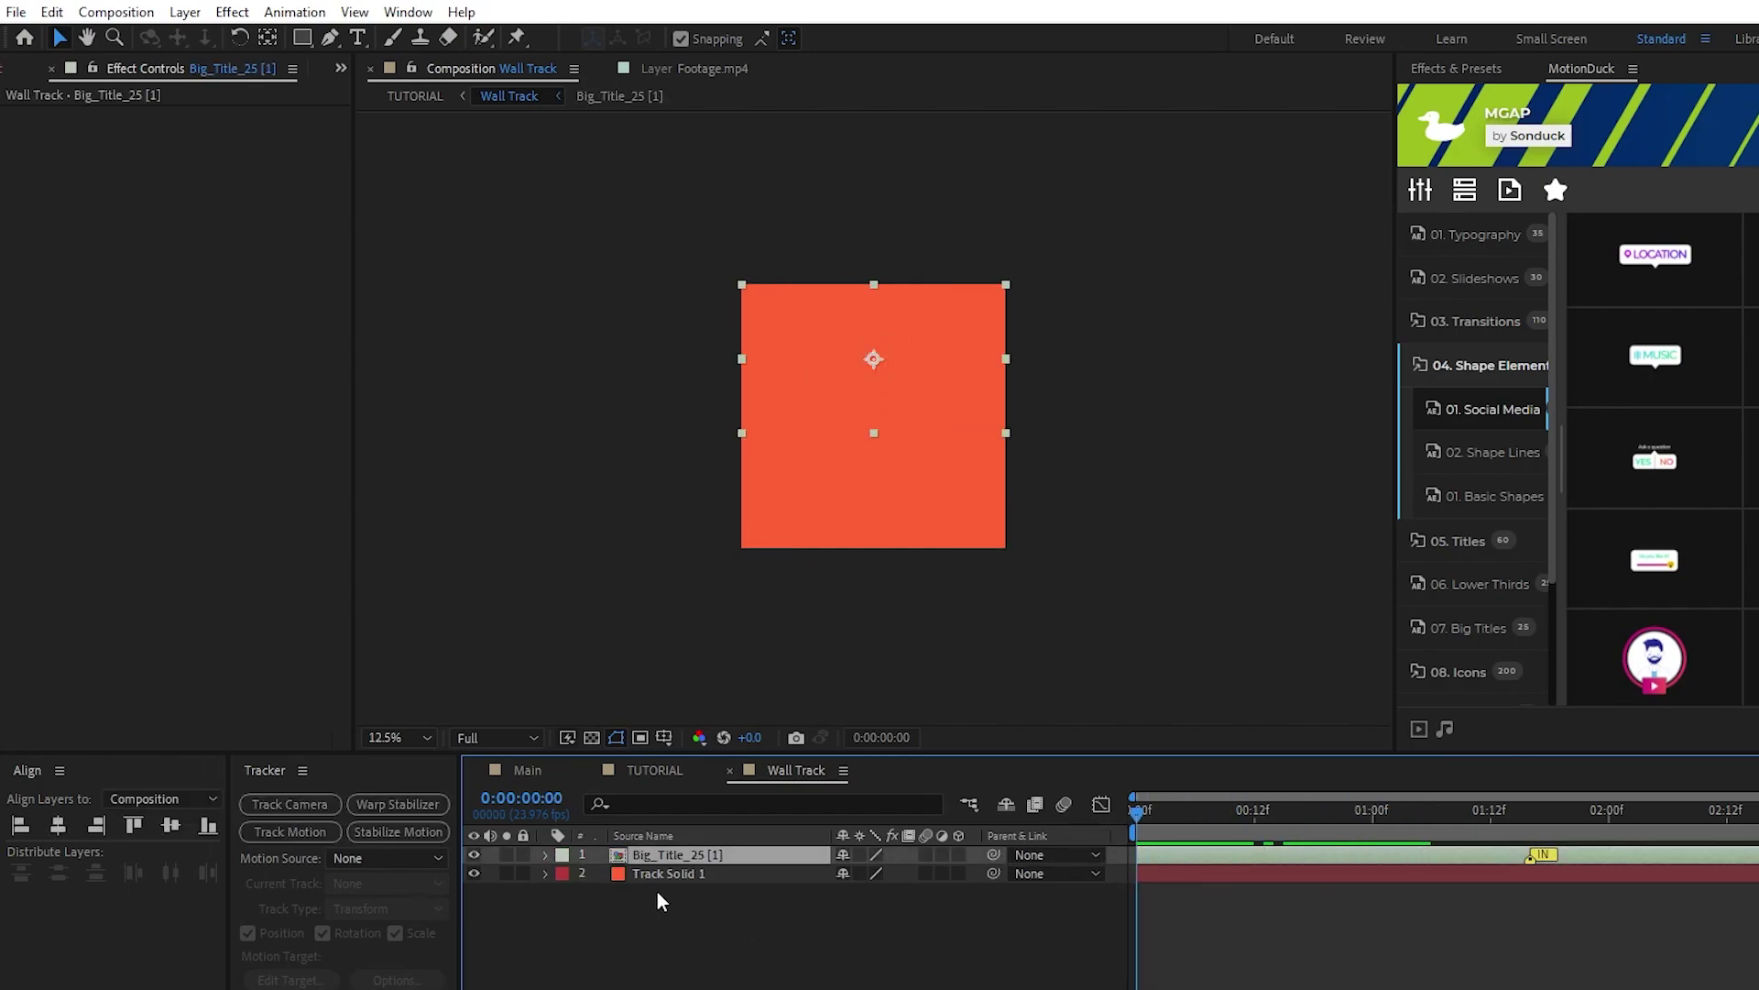
Step: Set the Wall Track composition's height to 1080 px
left_click(521, 636)
left_click(115, 12)
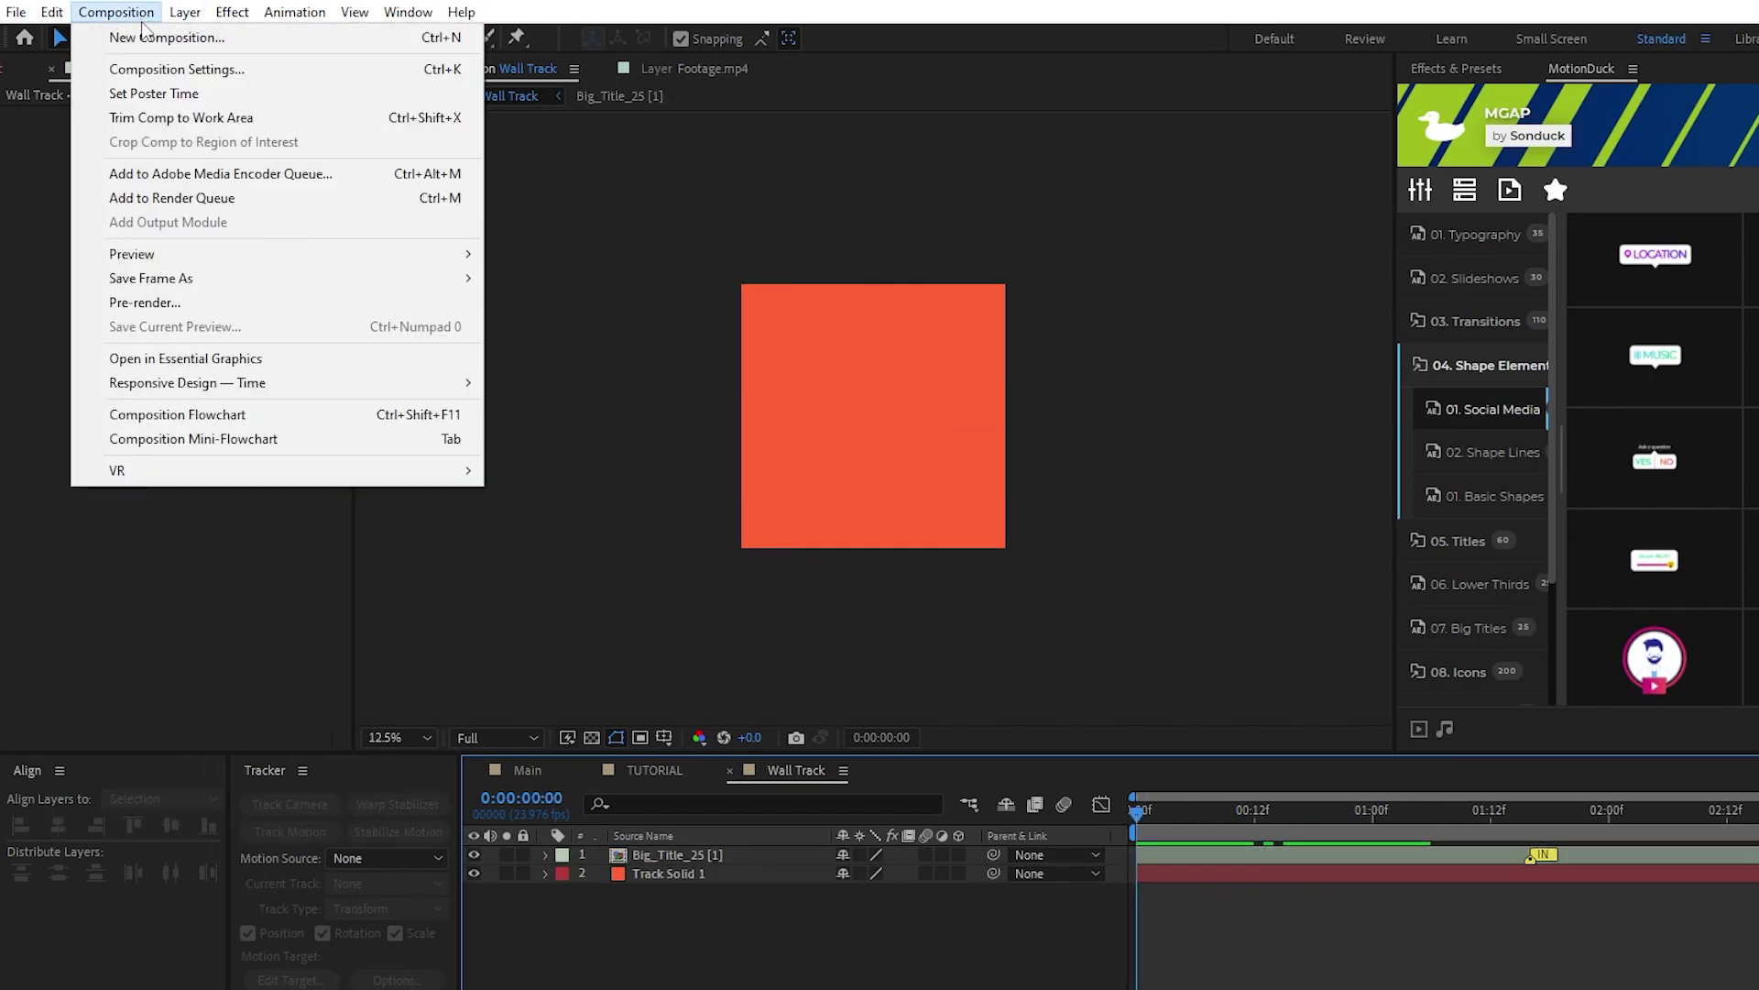
left_click(183, 71)
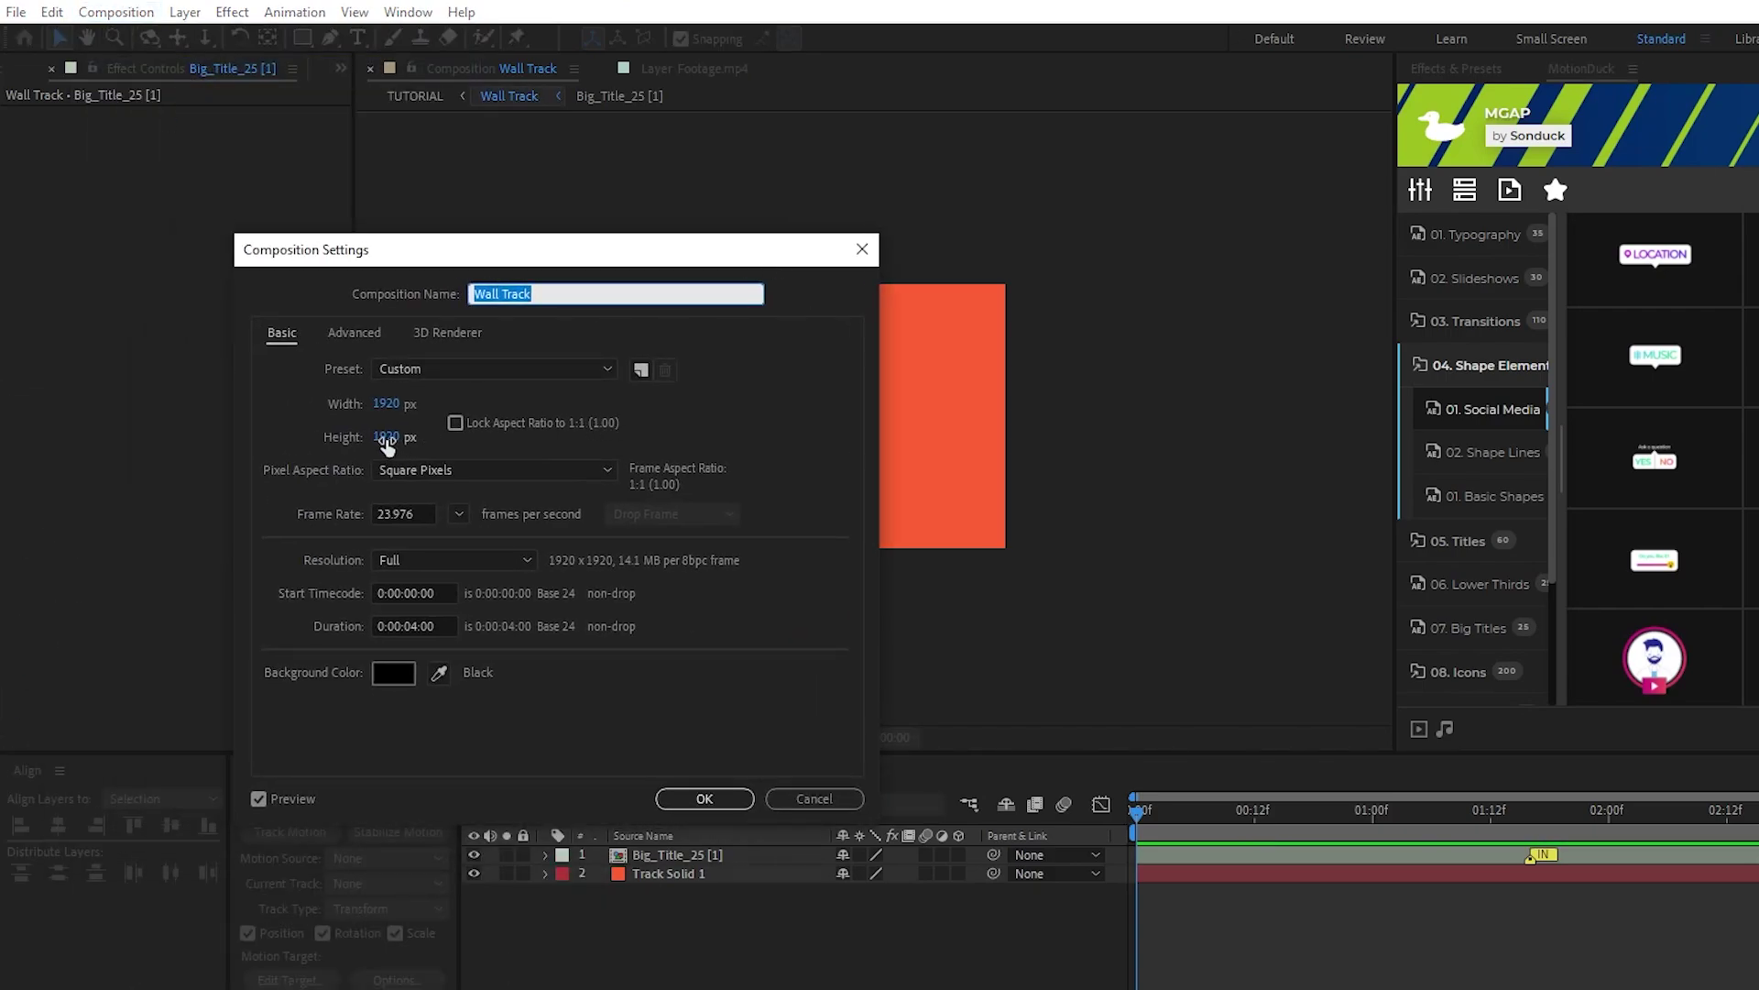
left_click(386, 439)
left_click(655, 426)
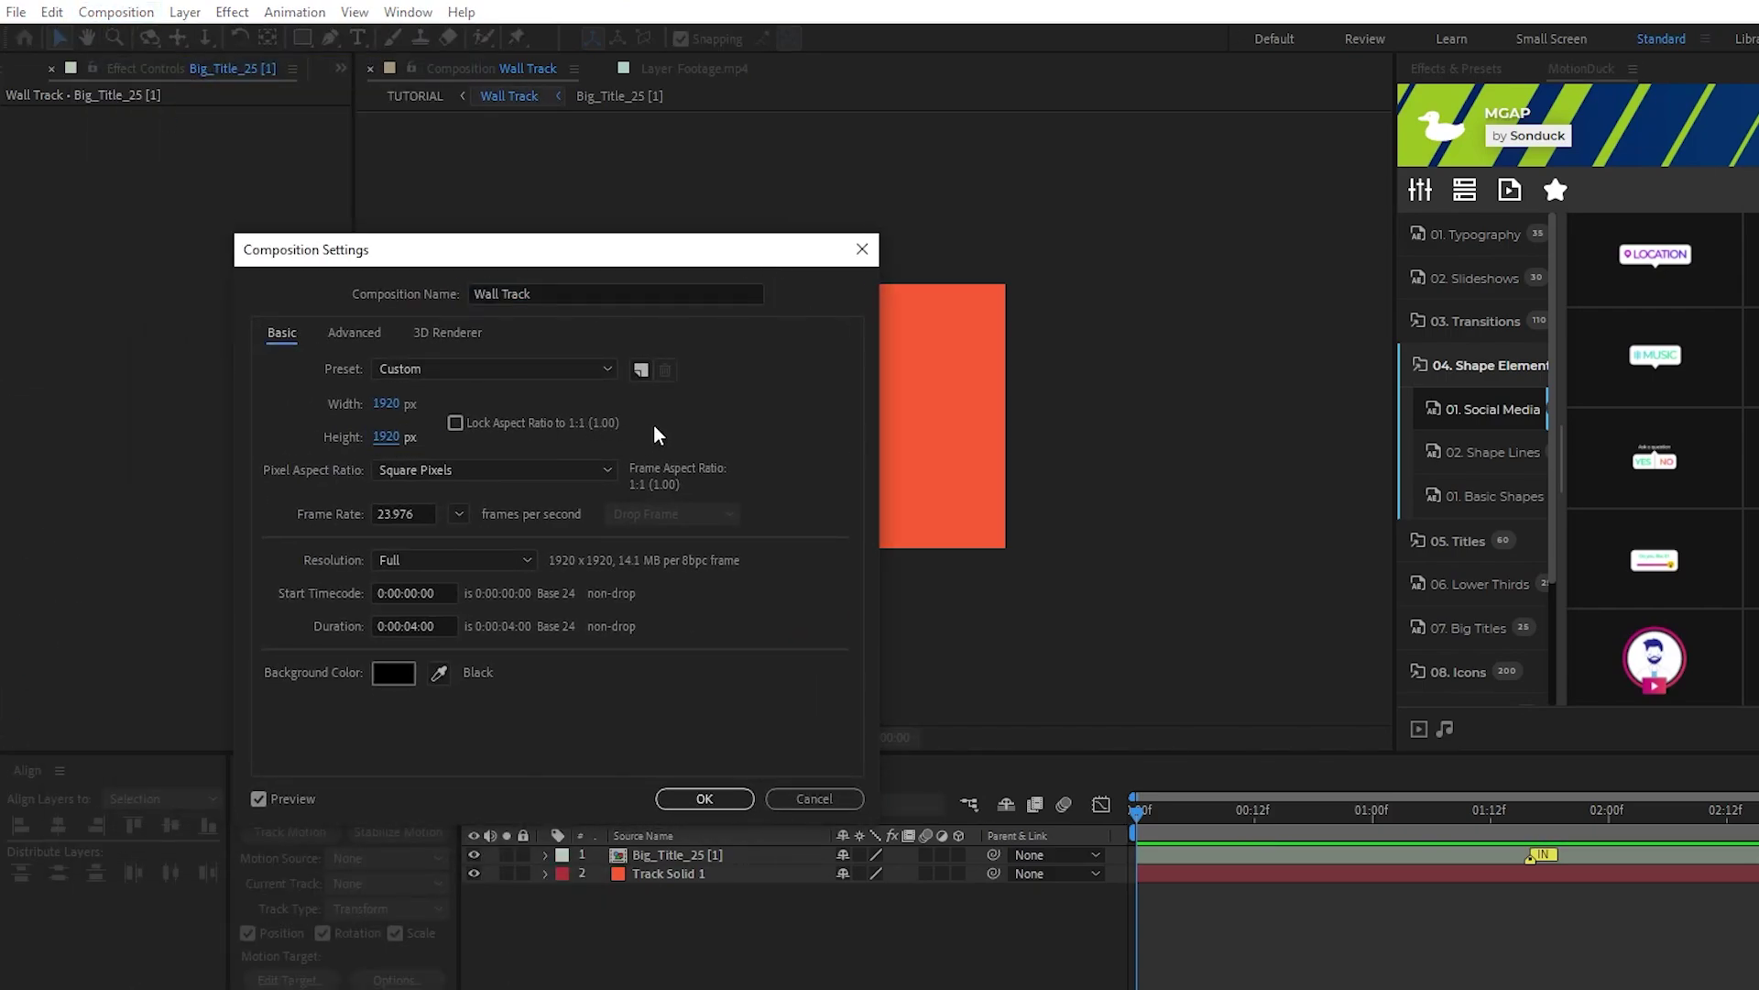
type("1080")
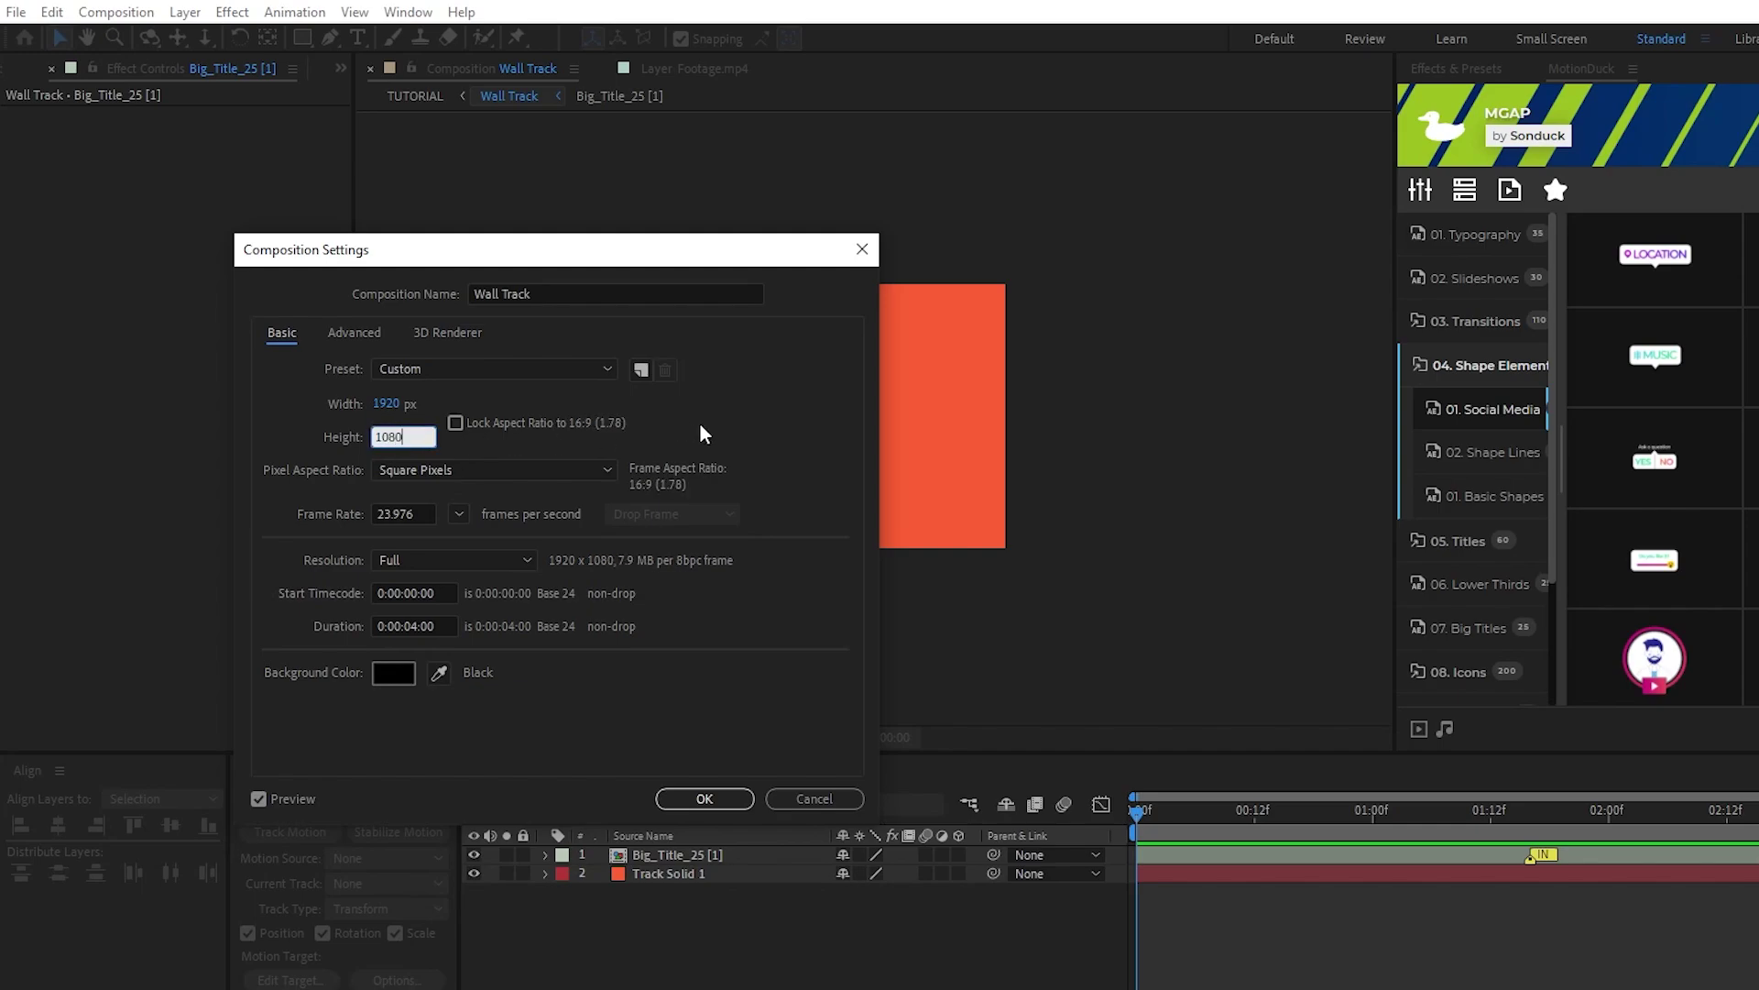
left_click(701, 426)
left_click(705, 798)
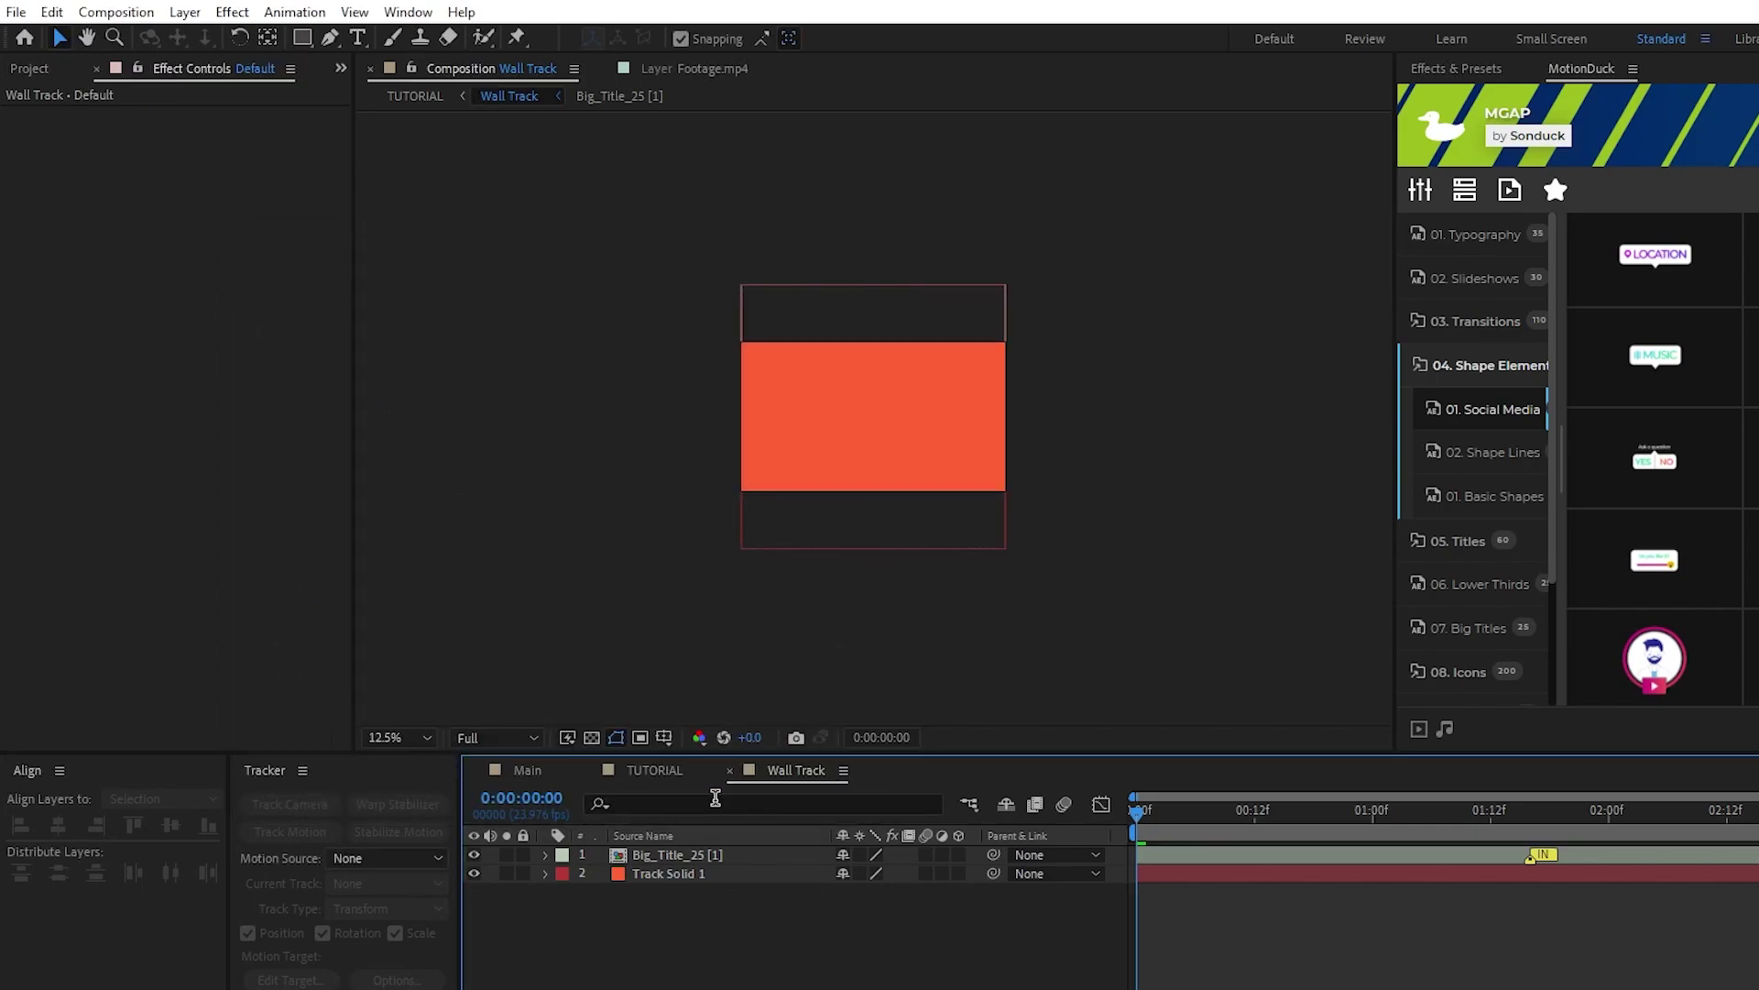
Step: Center the Big_Title_25 [1] layer horizontally and vertically in the Wall Track composition
key("space")
left_click(676, 856)
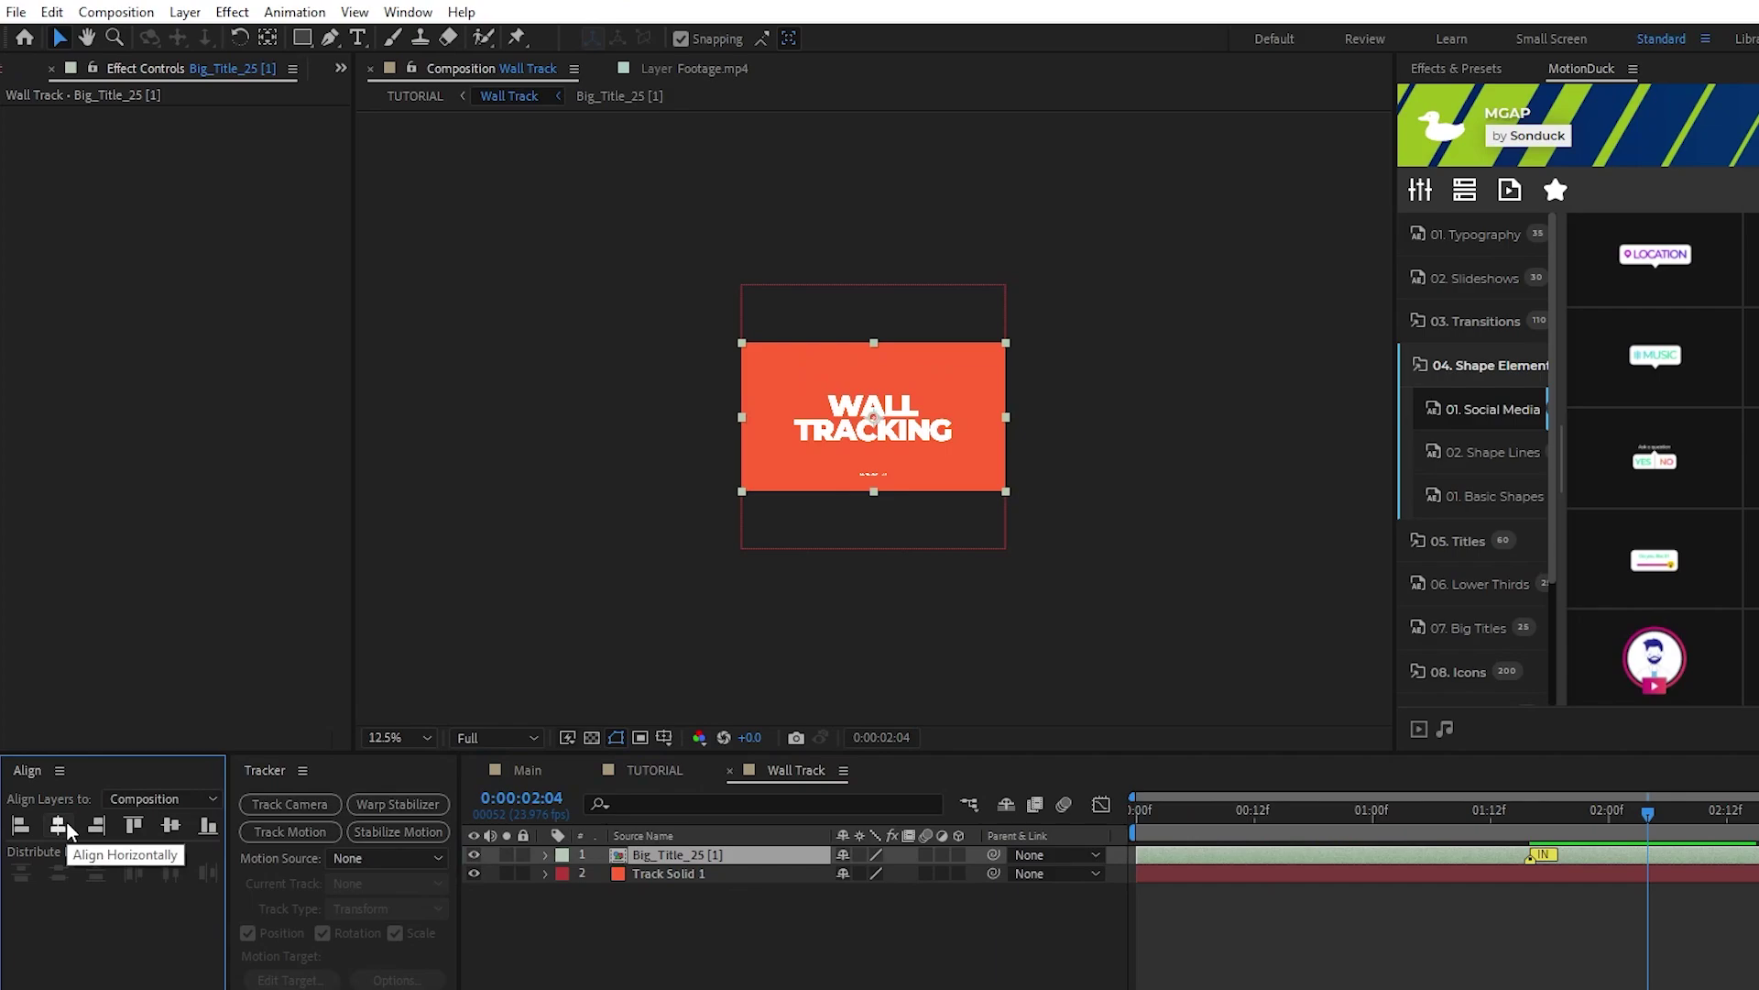
left_click(795, 920)
key("period")
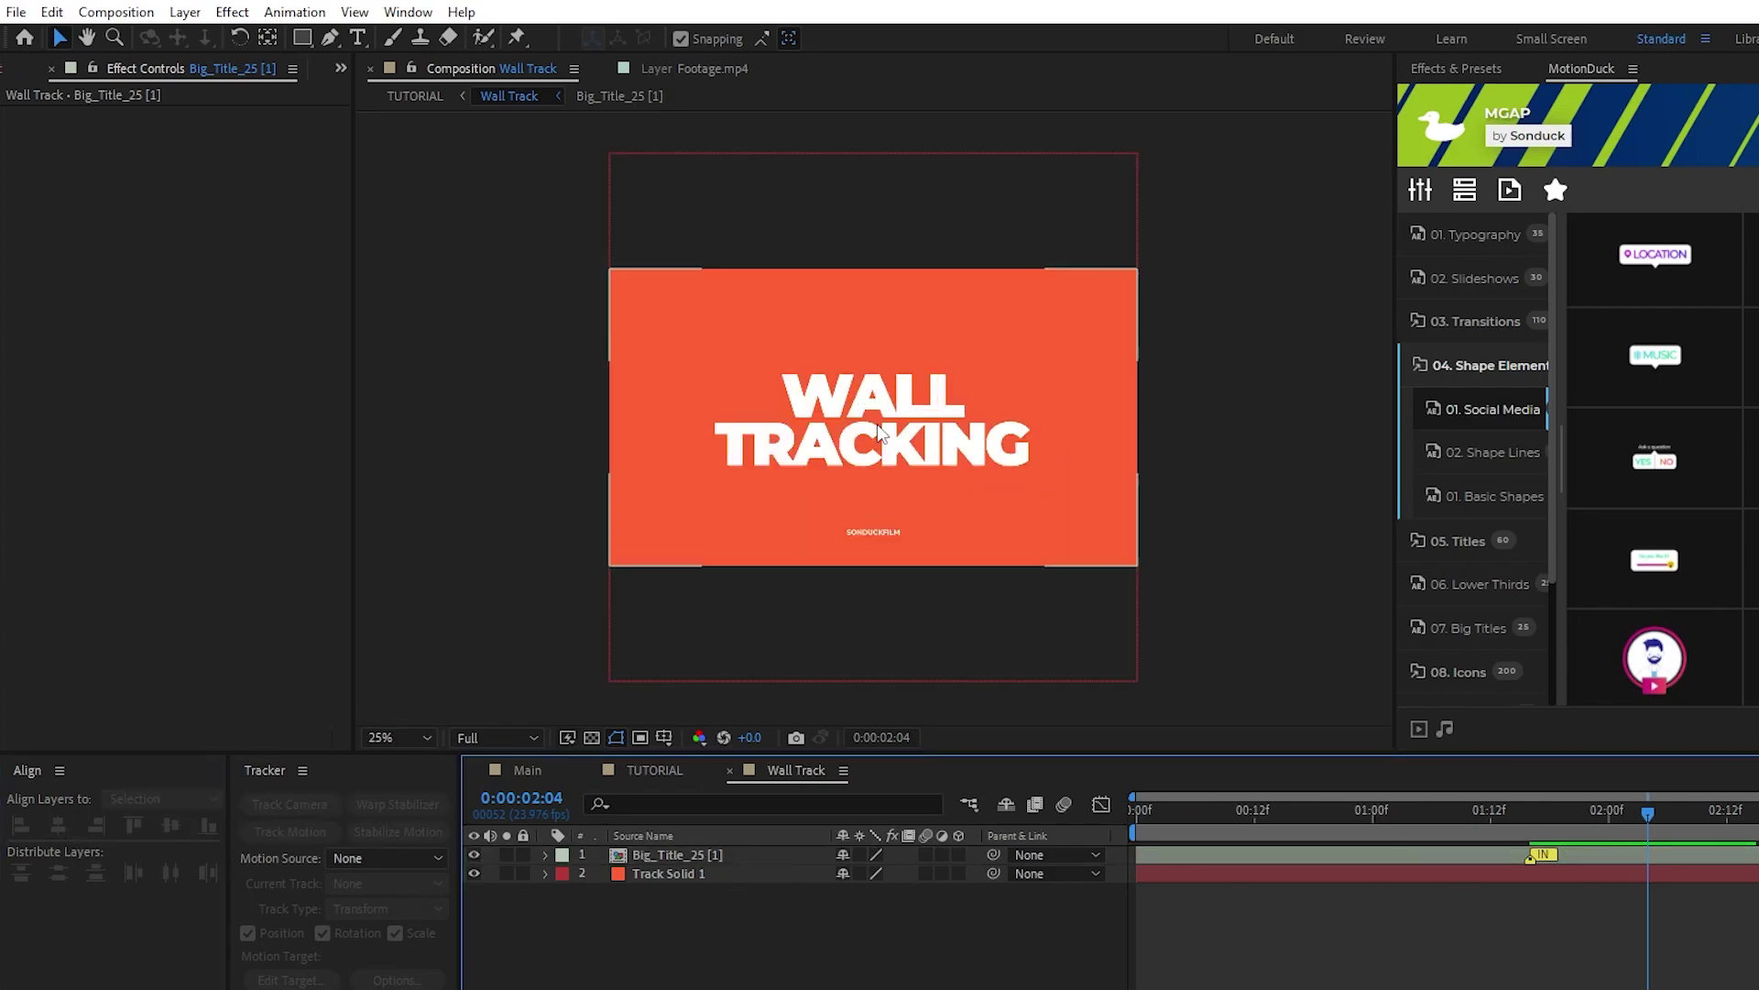
Step: Delete the Track Solid 1 layer from Wall Track and return to the TUTORIAL composition
left_click(665, 876)
key("Delete")
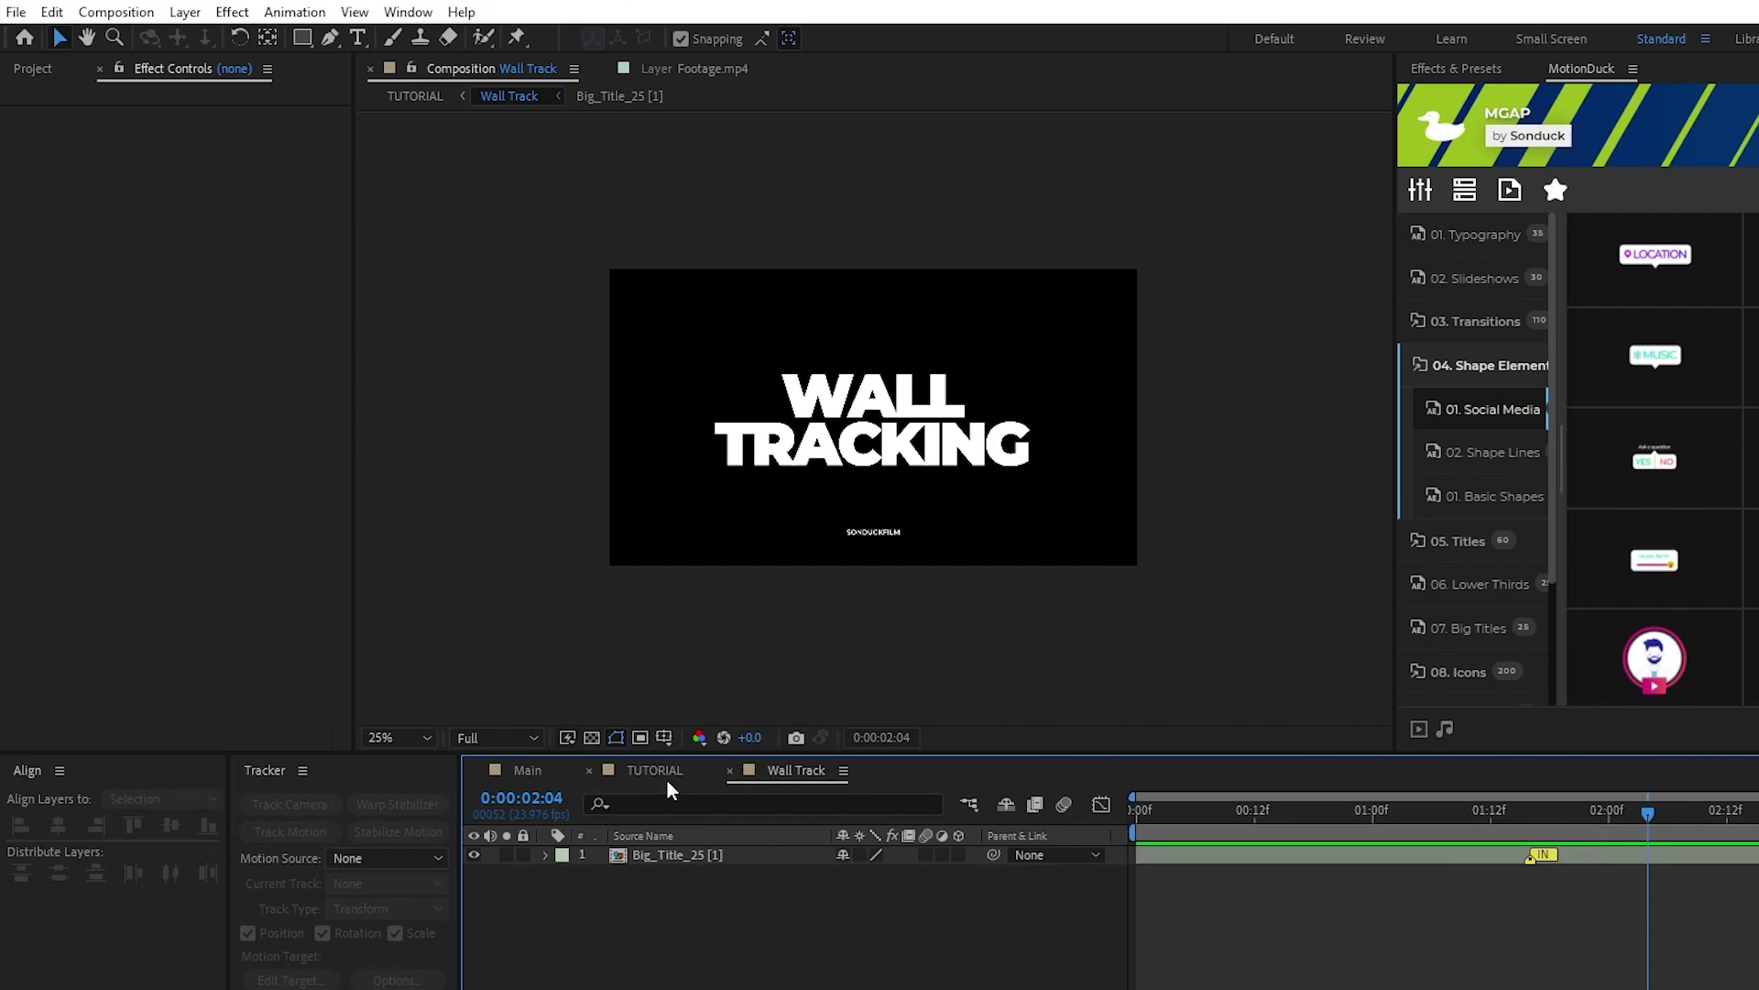
left_click(634, 770)
Step: At 0:00:01:13, scale the Wall Track layer up to about 1132.4% and move it down along the wall
scroll(712, 650, "down", 1)
key("space")
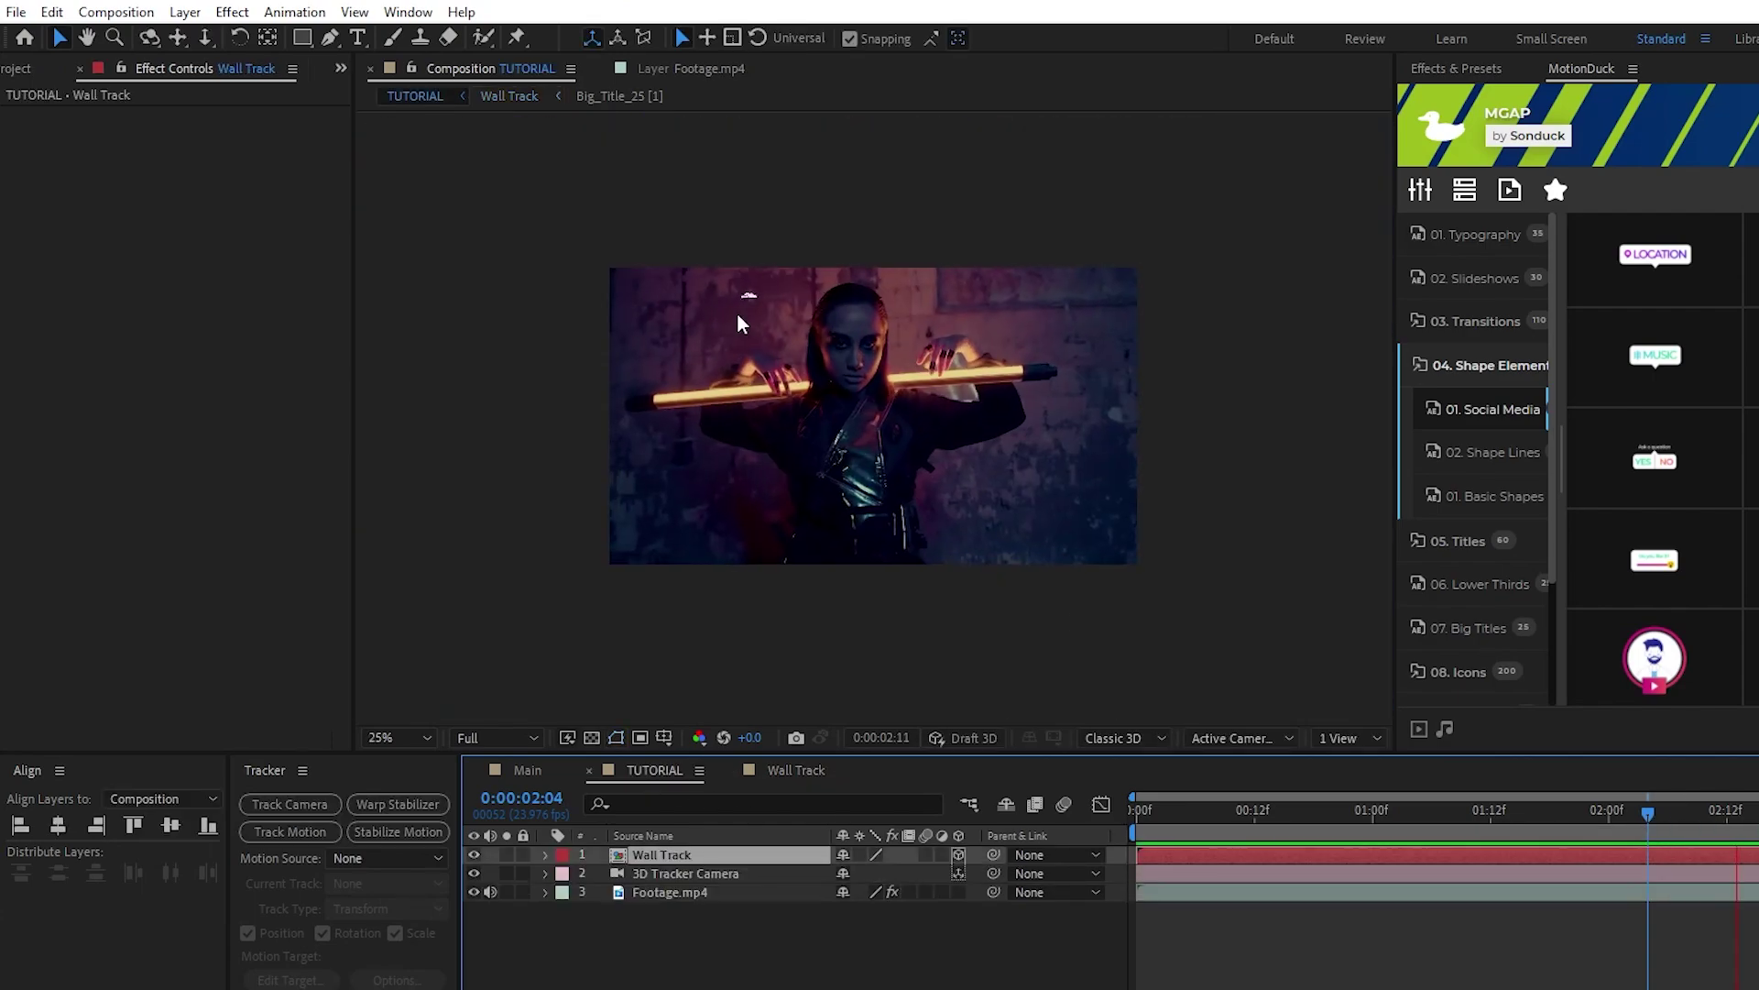
key("space")
scroll(740, 308, "up", 2)
left_click_drag(741, 308, 1281, 653)
left_click_drag(1649, 818, 1500, 823)
scroll(871, 537, "down", 2)
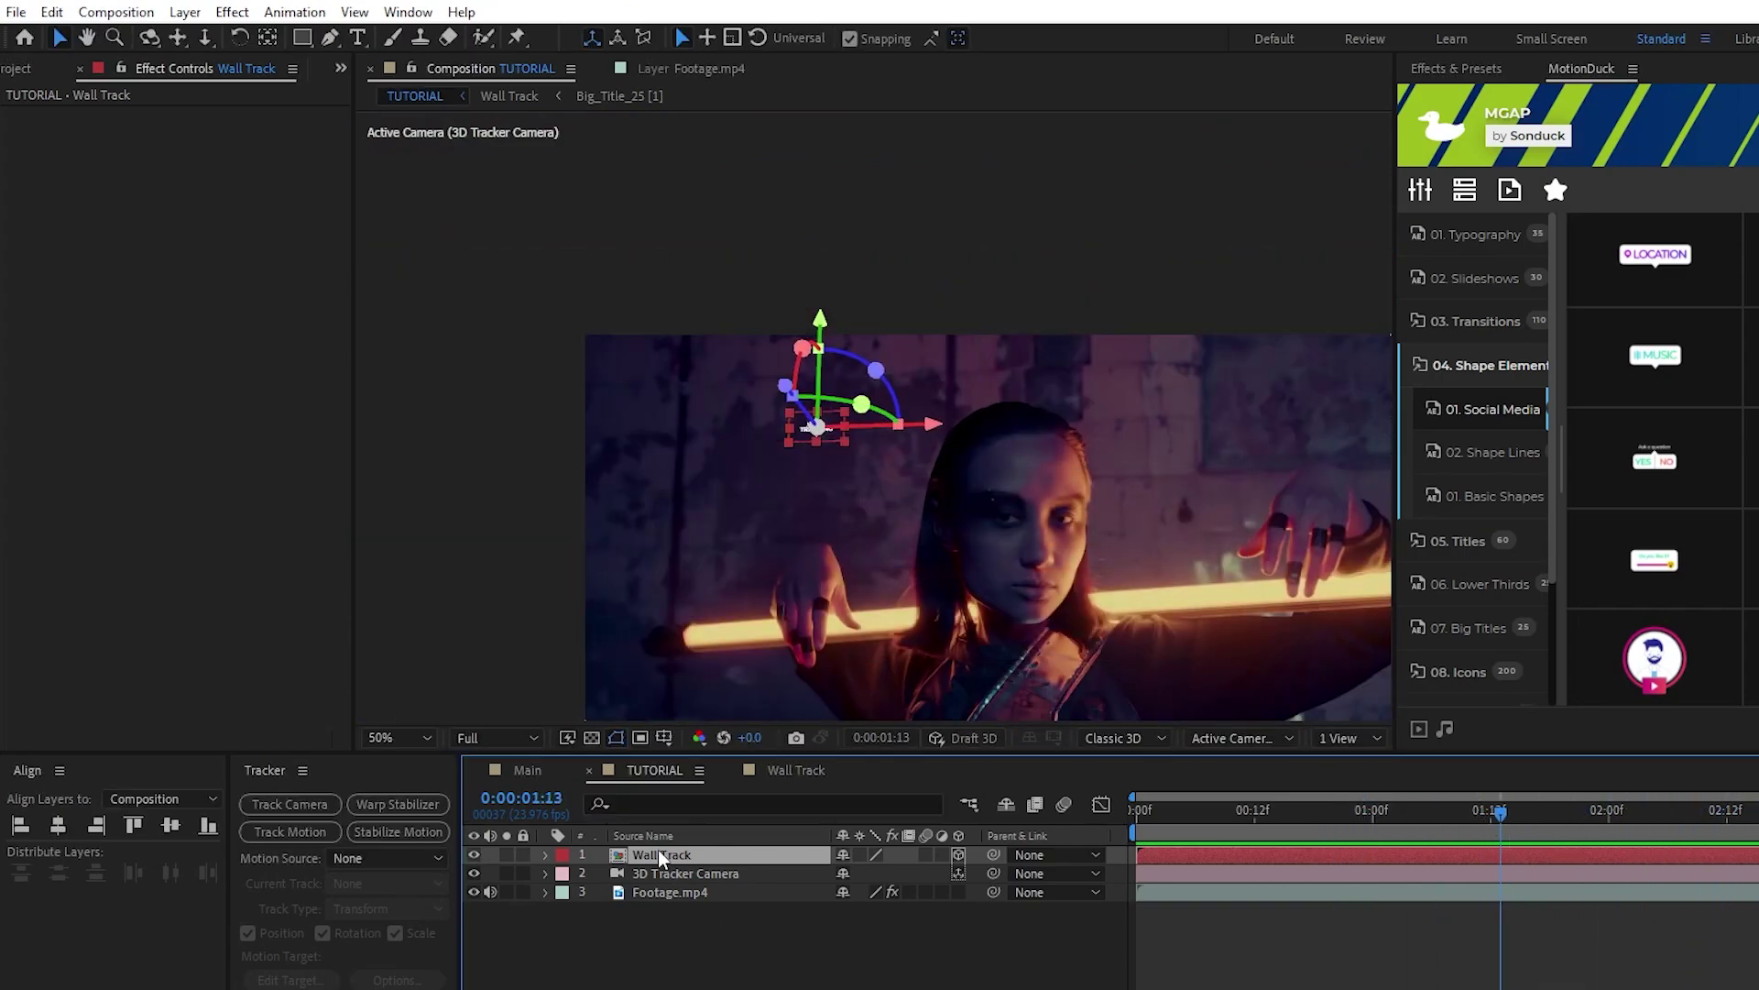
key("s")
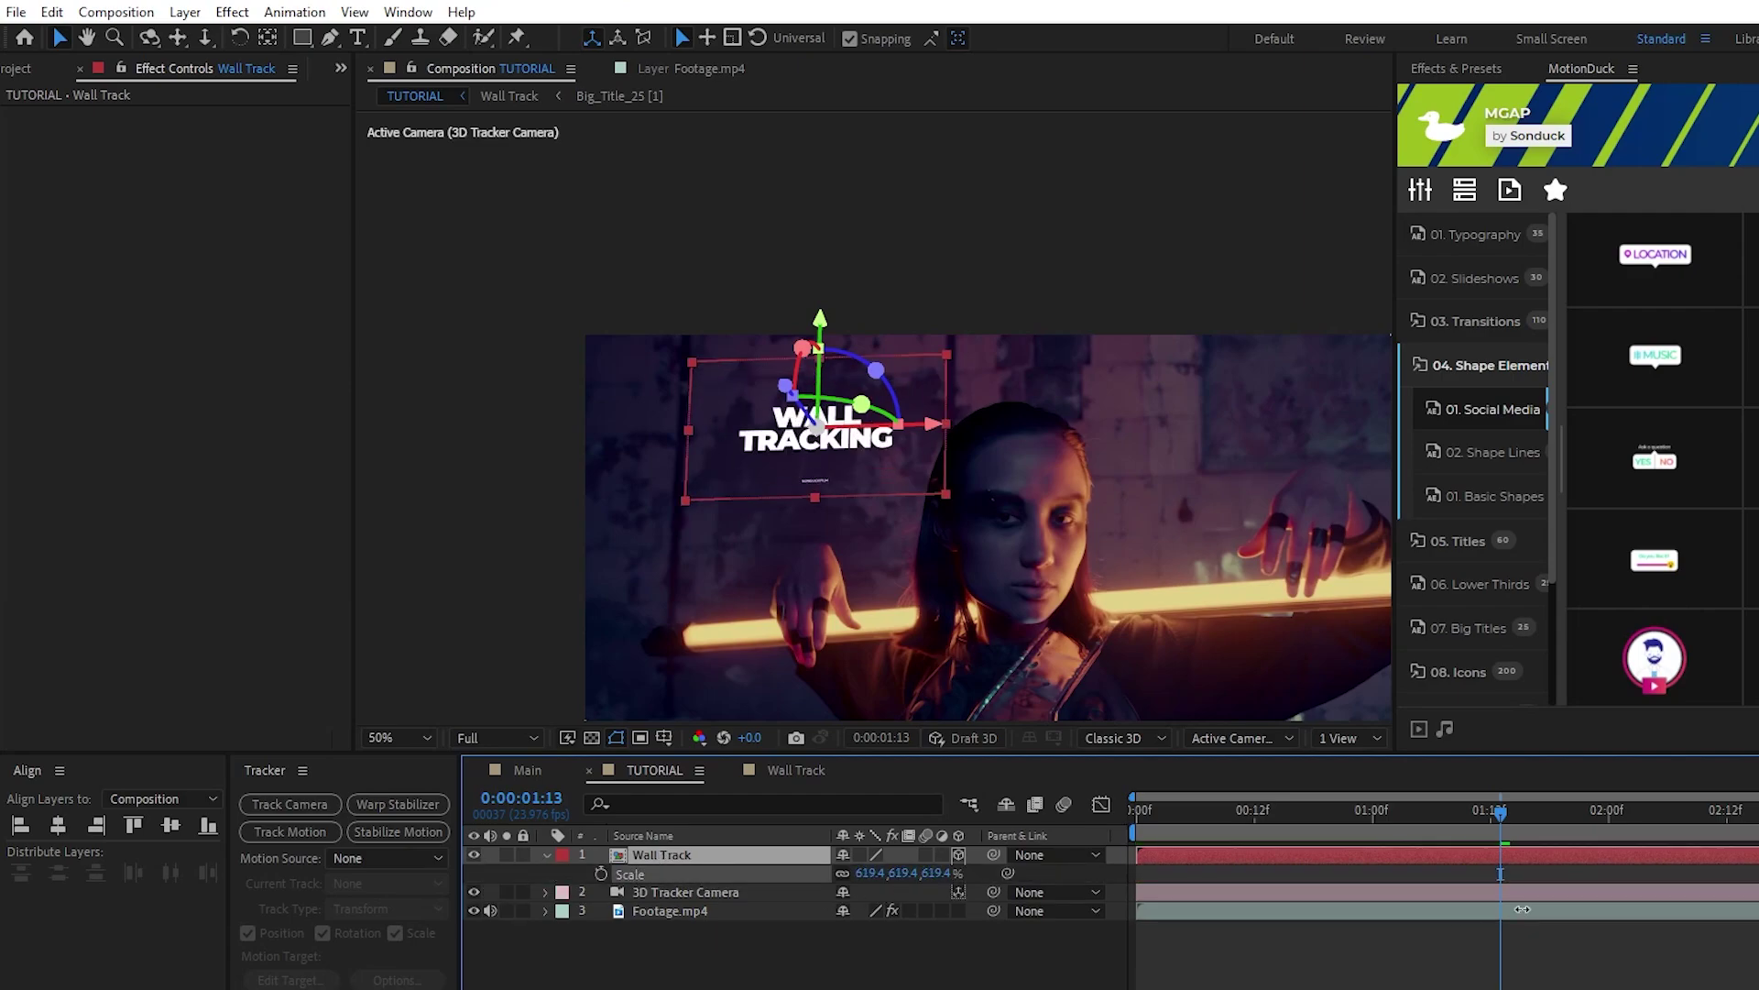
left_click_drag(823, 376, 830, 605)
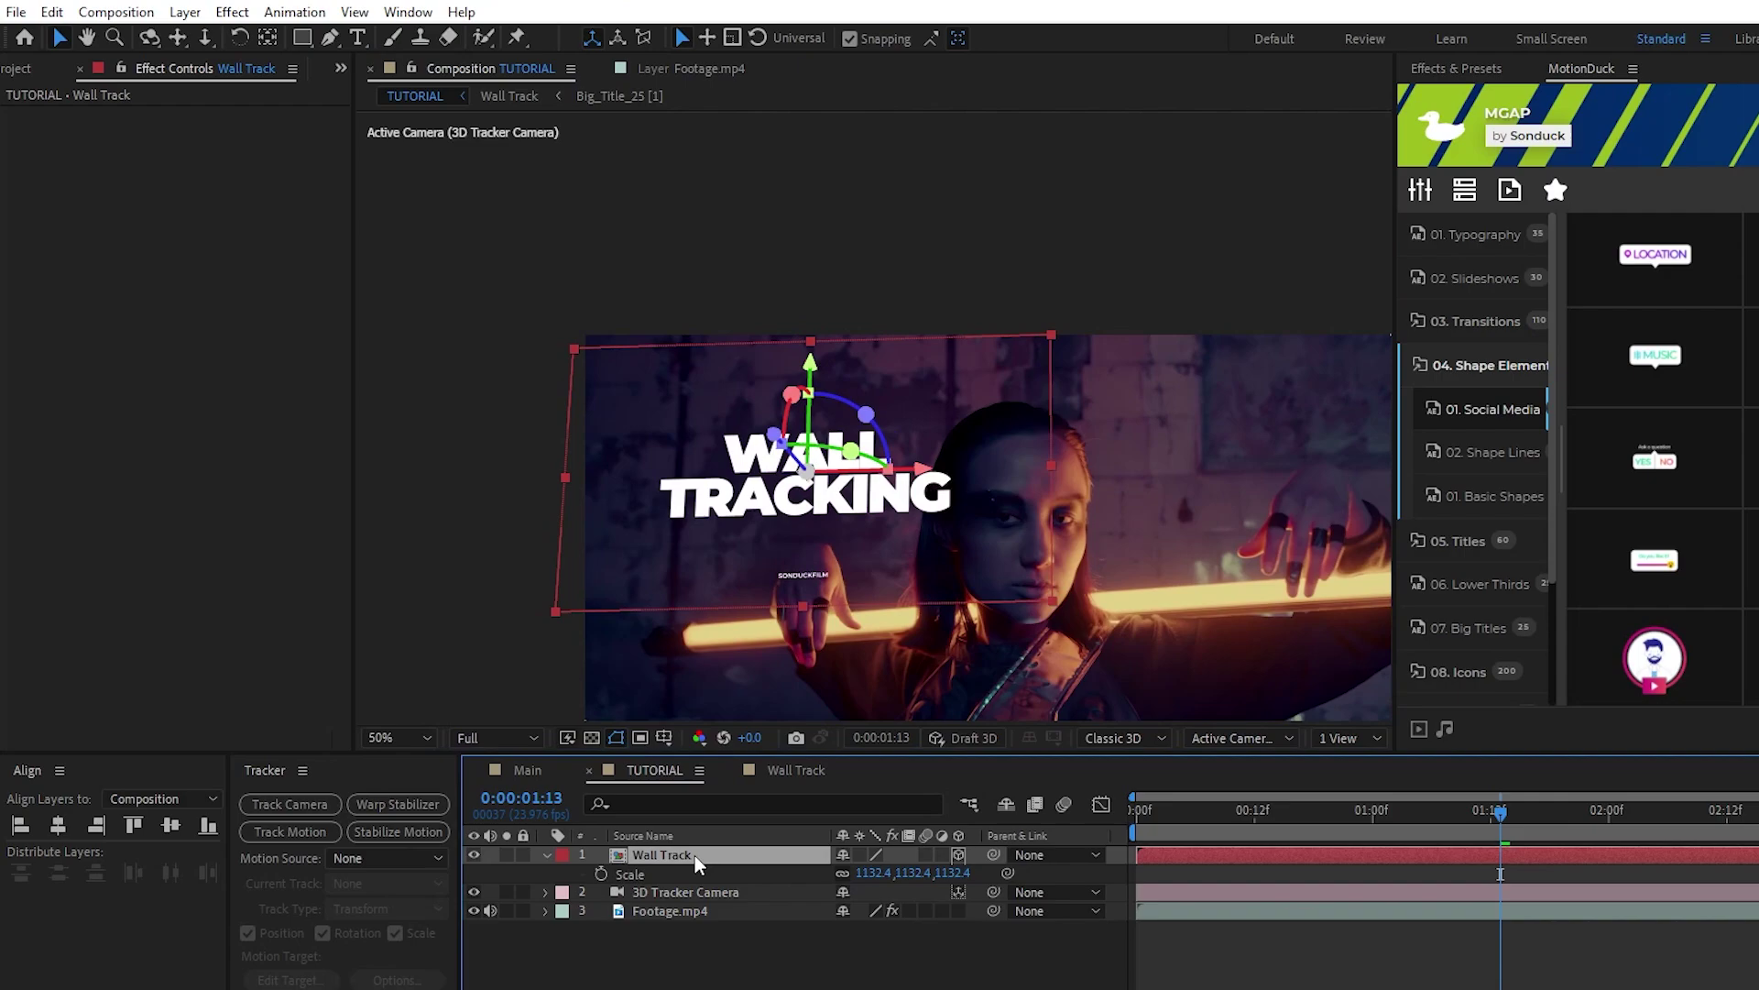
Step: Set the Wall Track layer's X Rotation to 7° and Y Rotation to -2° to match the wall
key("r")
left_click_drag(871, 911, 875, 899)
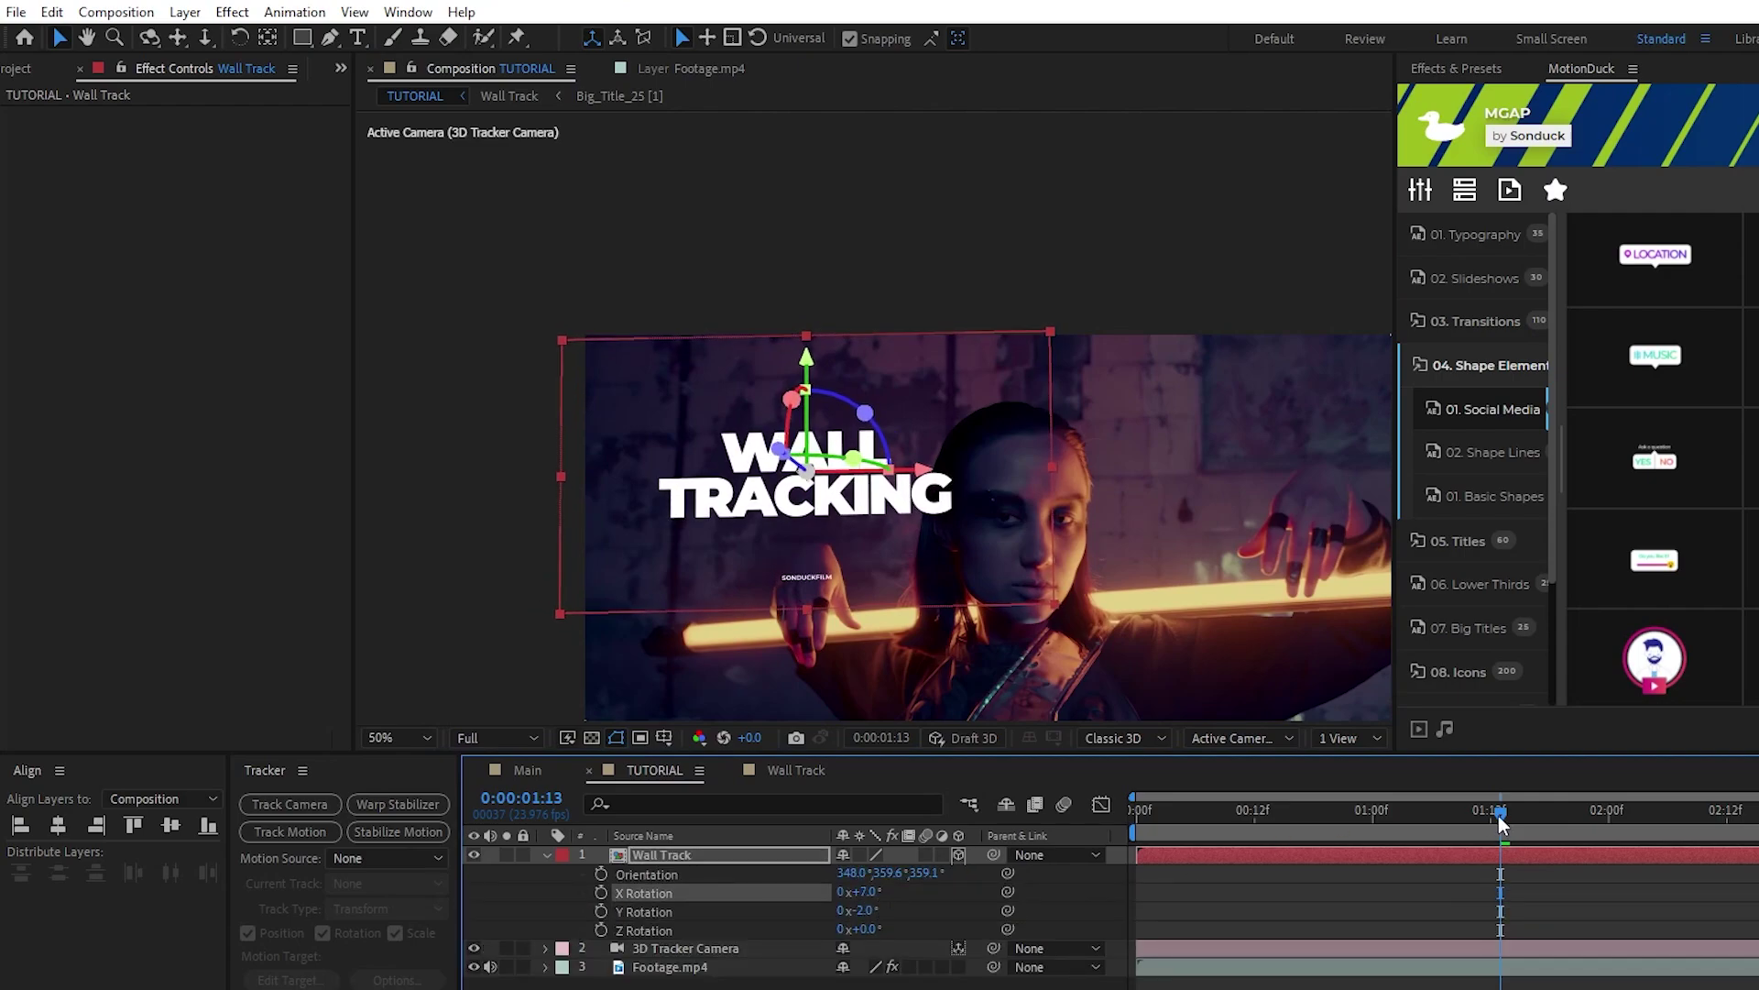
left_click_drag(1500, 817, 1482, 850)
left_click(543, 855)
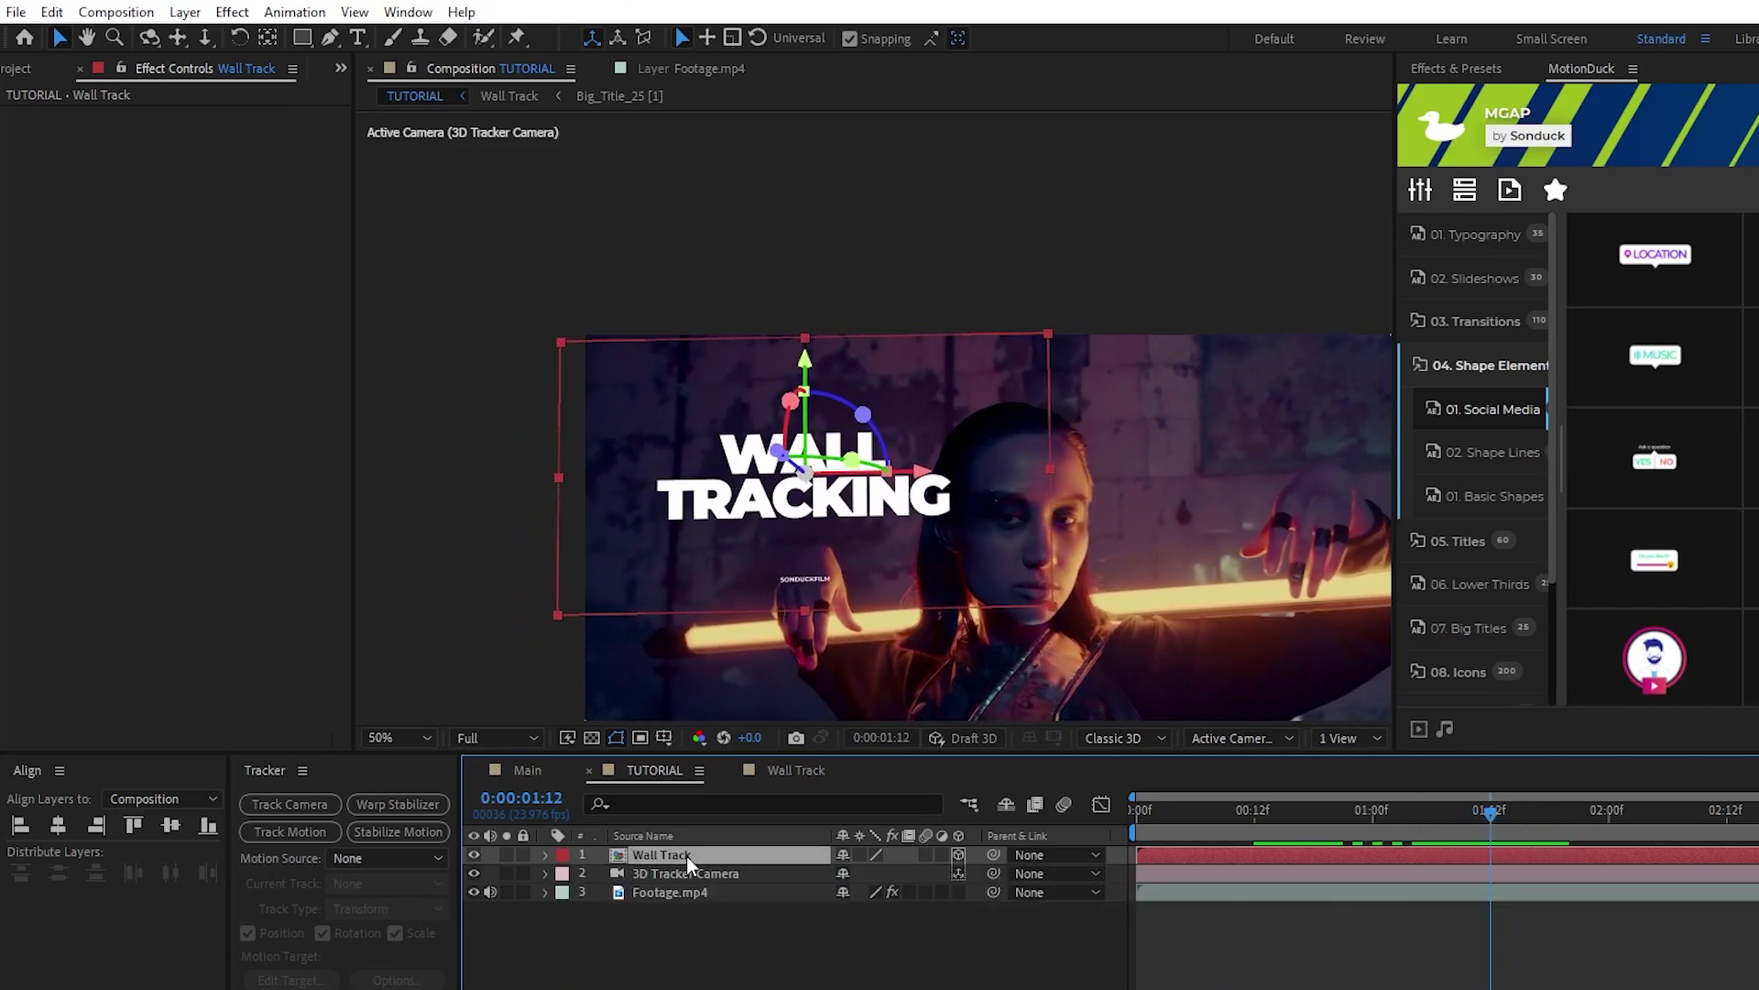
Step: Apply a Noise effect to the Wall Track layer with 10% noise and color noise turned off
left_click(233, 13)
mouse_move(399, 432)
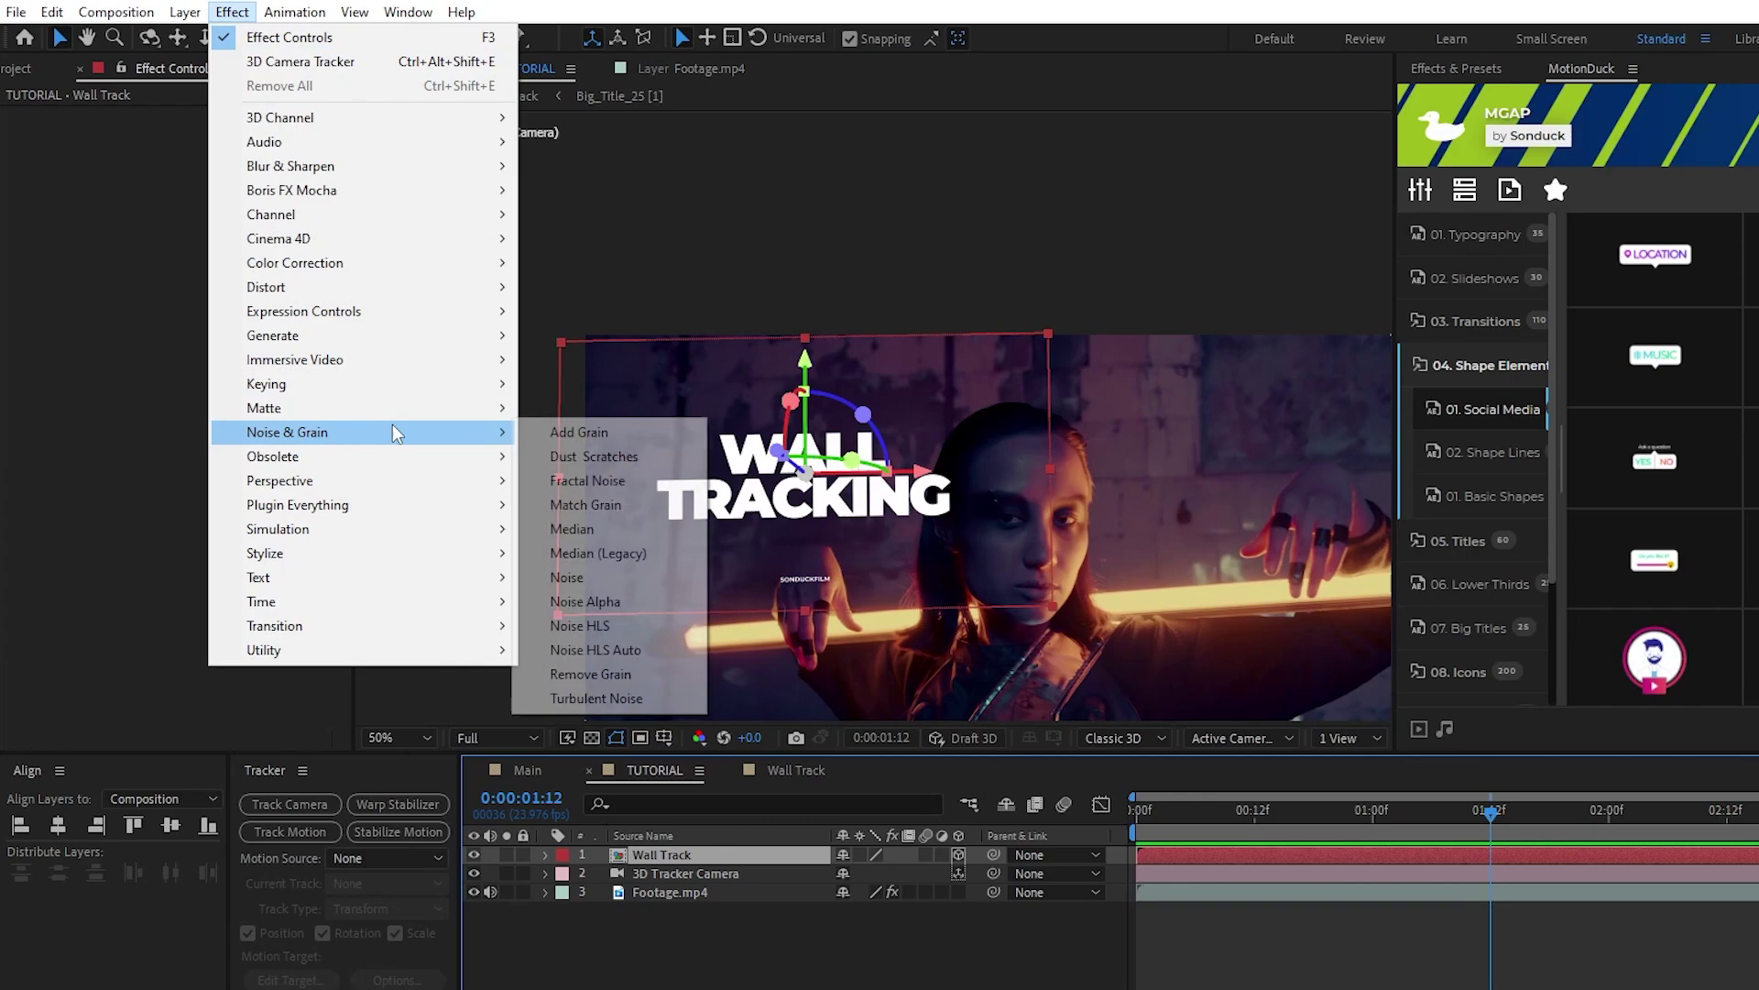
left_click(606, 583)
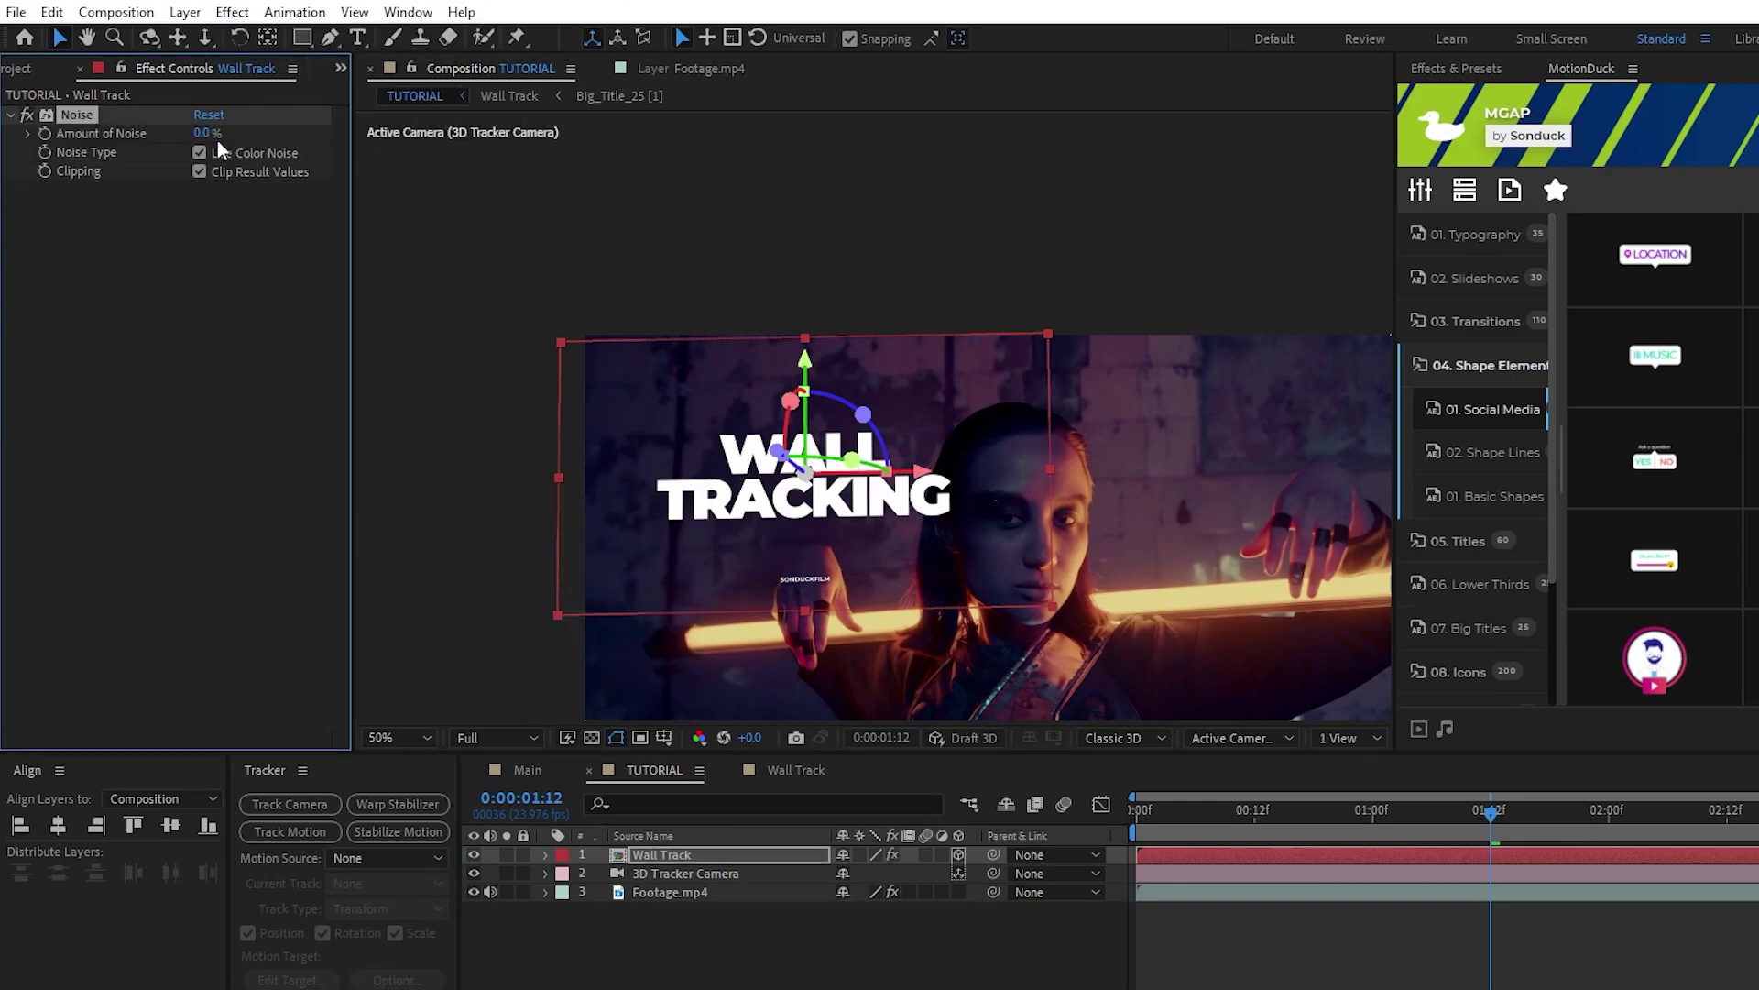
type("10")
key("Return")
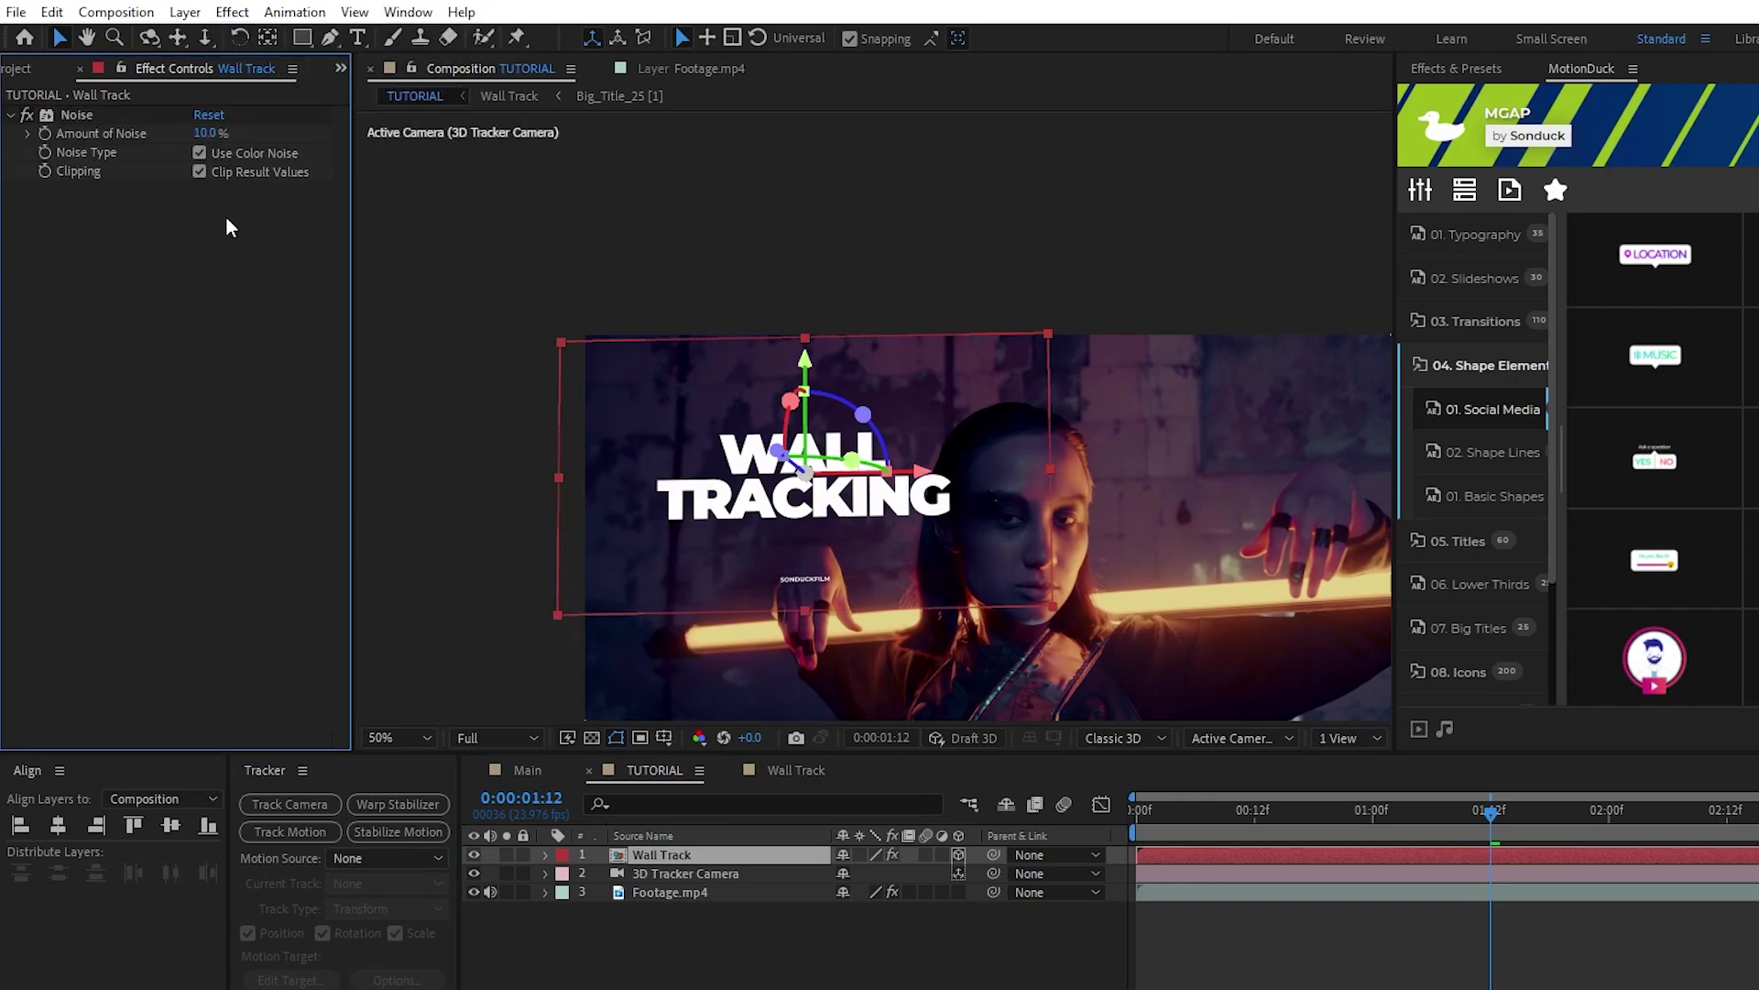
left_click(200, 152)
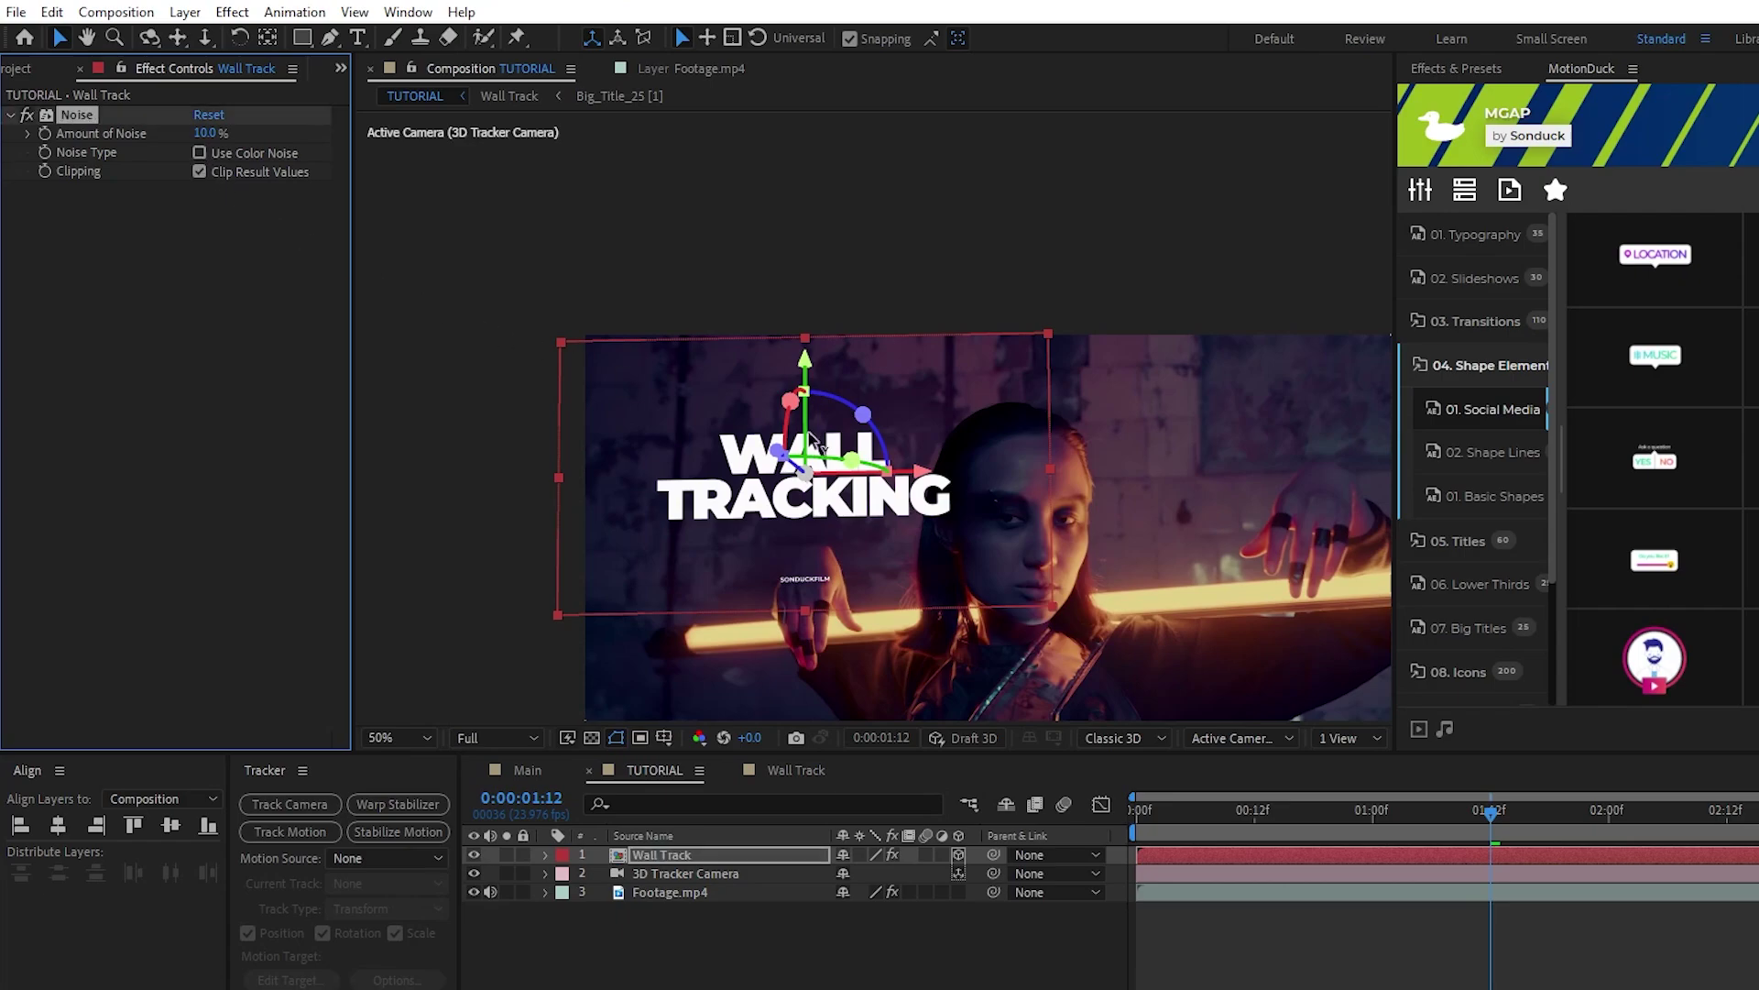
Step: Compare the title's texture up close with the Noise effect switched off and on
scroll(903, 469, "up", 5)
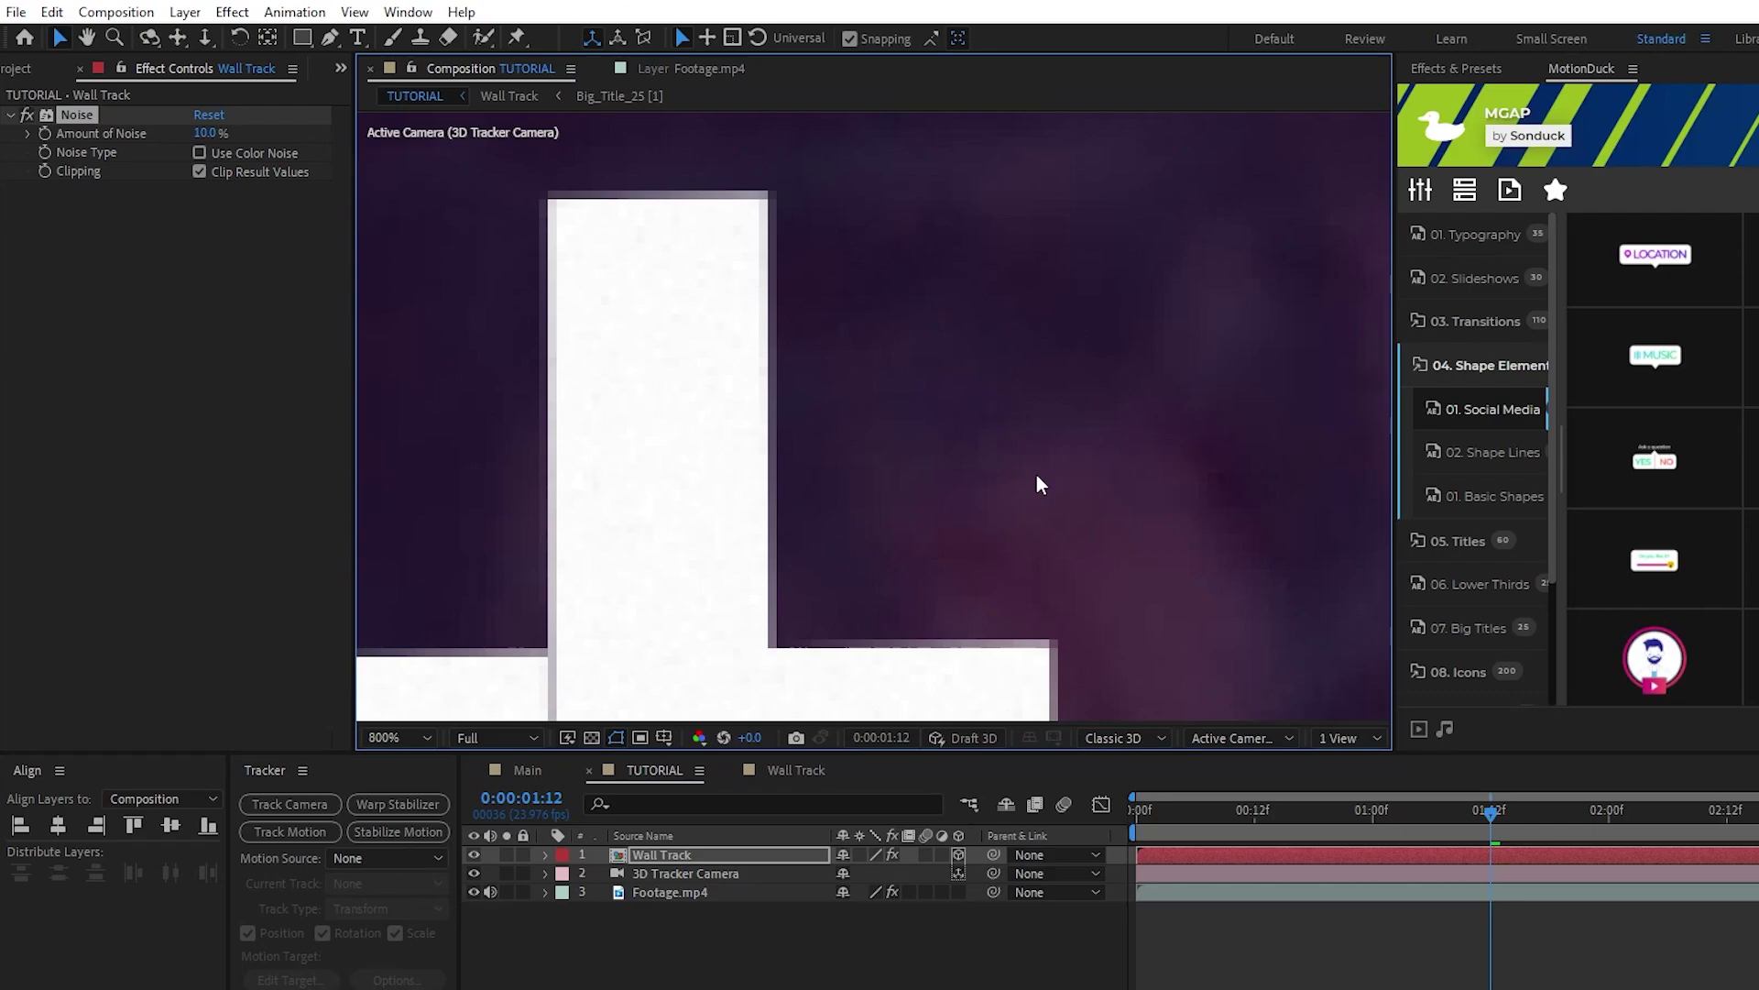
left_click(29, 118)
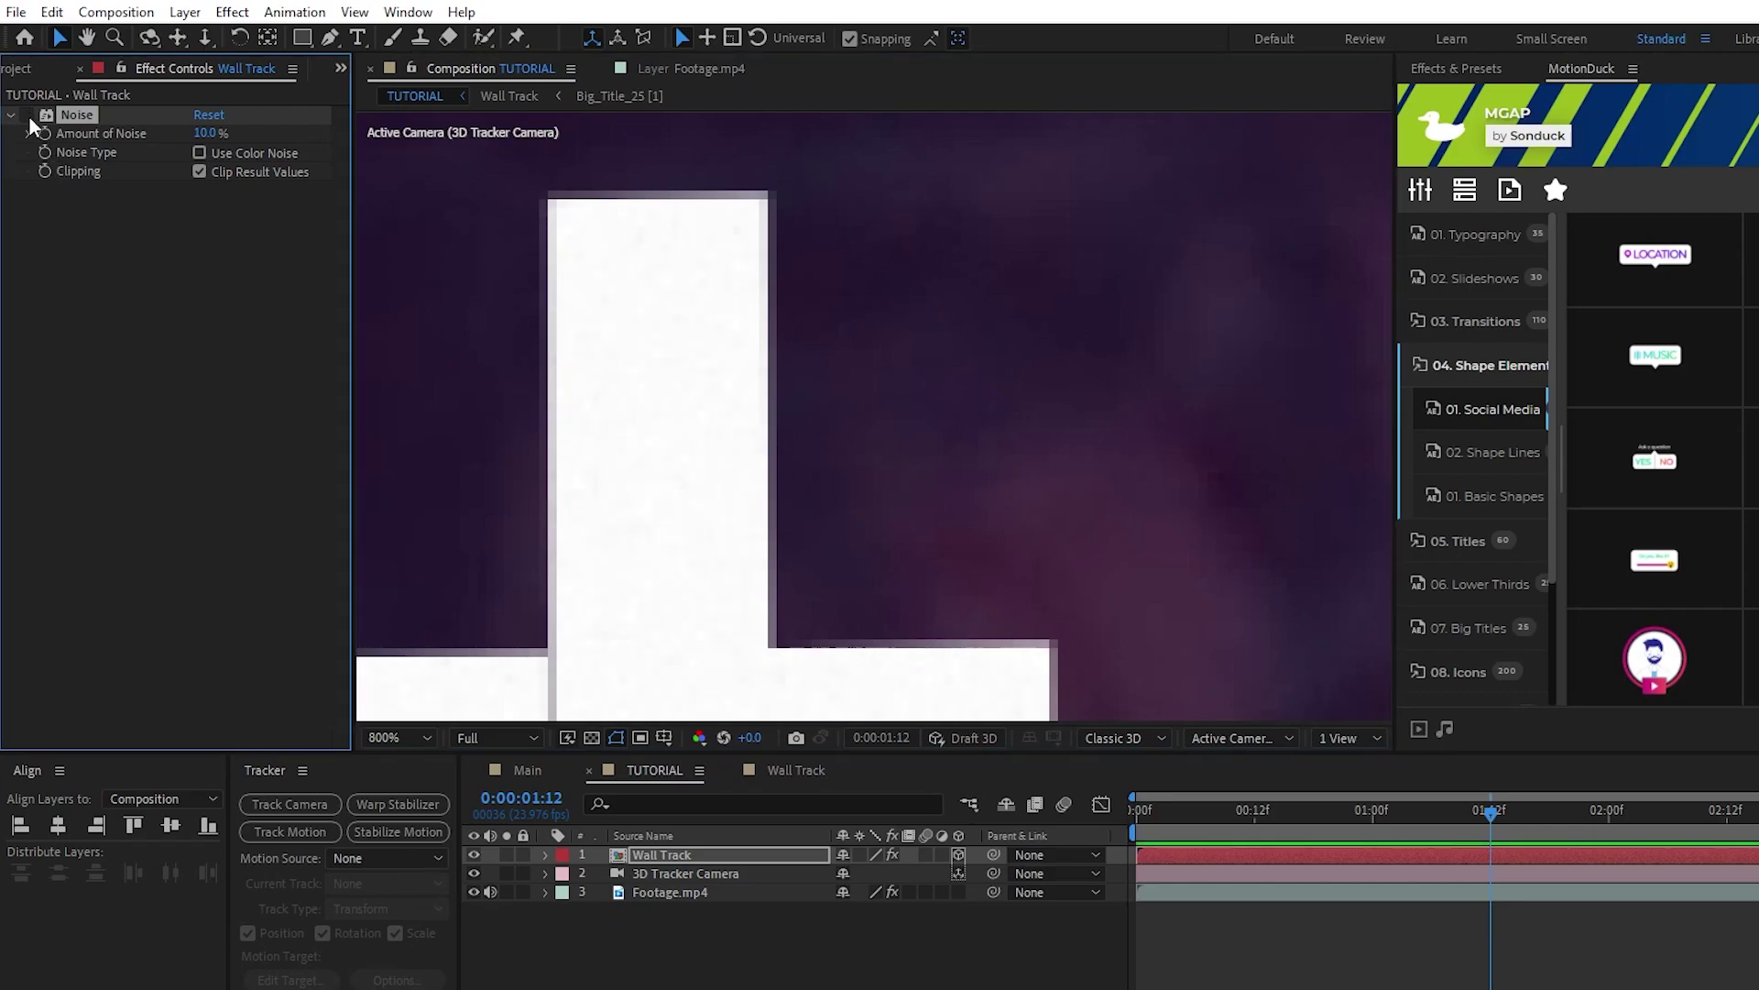
left_click_drag(204, 134, 205, 148)
scroll(901, 418, "down", 4)
left_click_drag(1098, 579, 860, 414)
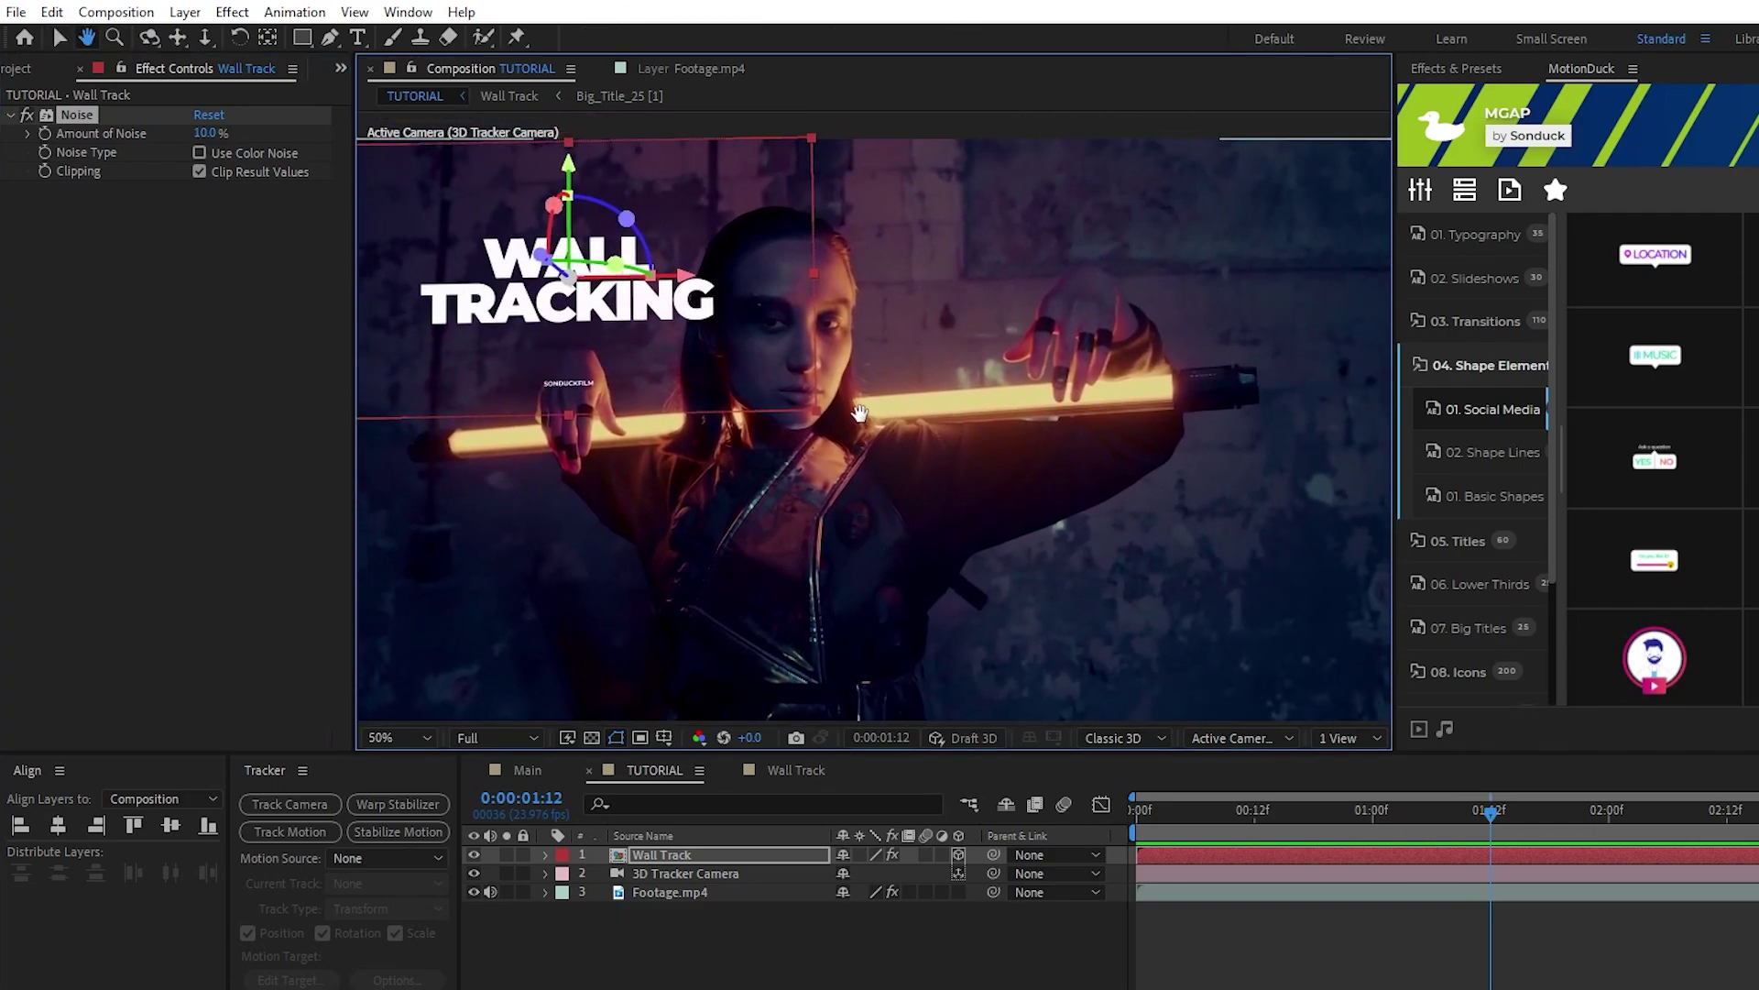
Step: At 0:00:01:11, draw a closed pen mask on Wall Track around the part of the G overlapping the woman's hair
scroll(859, 414, "up", 4)
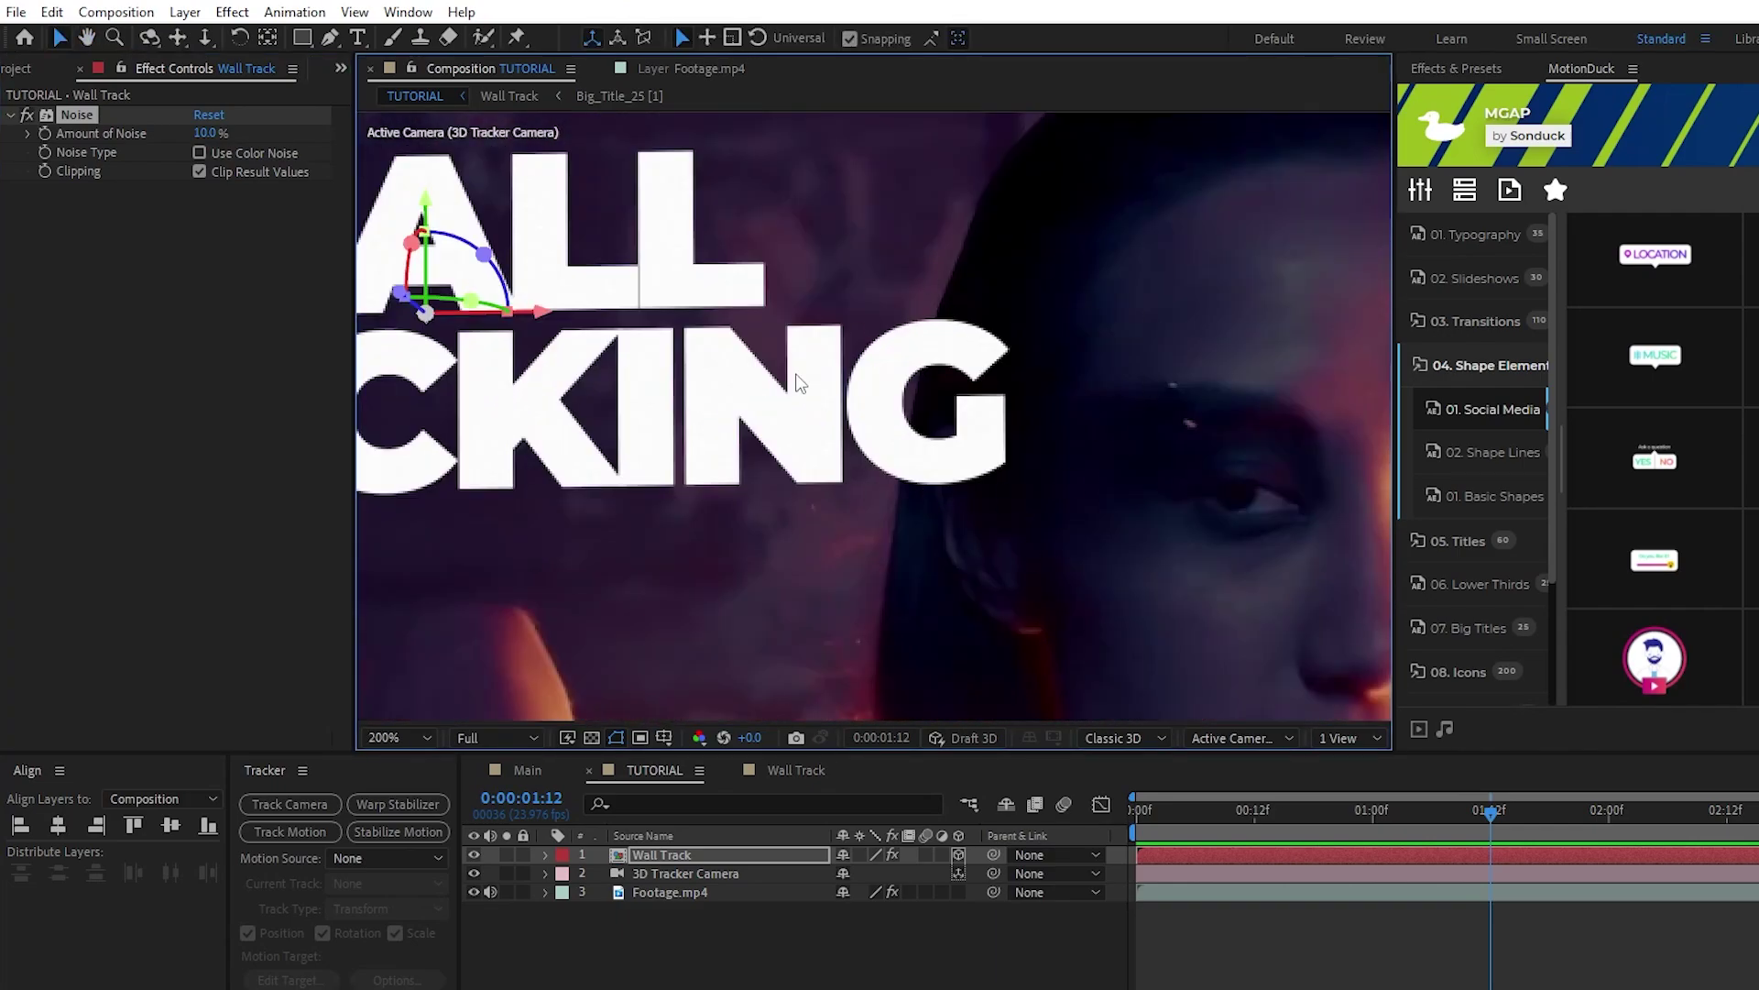
mouse_move(1491, 813)
left_mouse_down()
mouse_move(1371, 813)
mouse_move(1480, 813)
left_mouse_up()
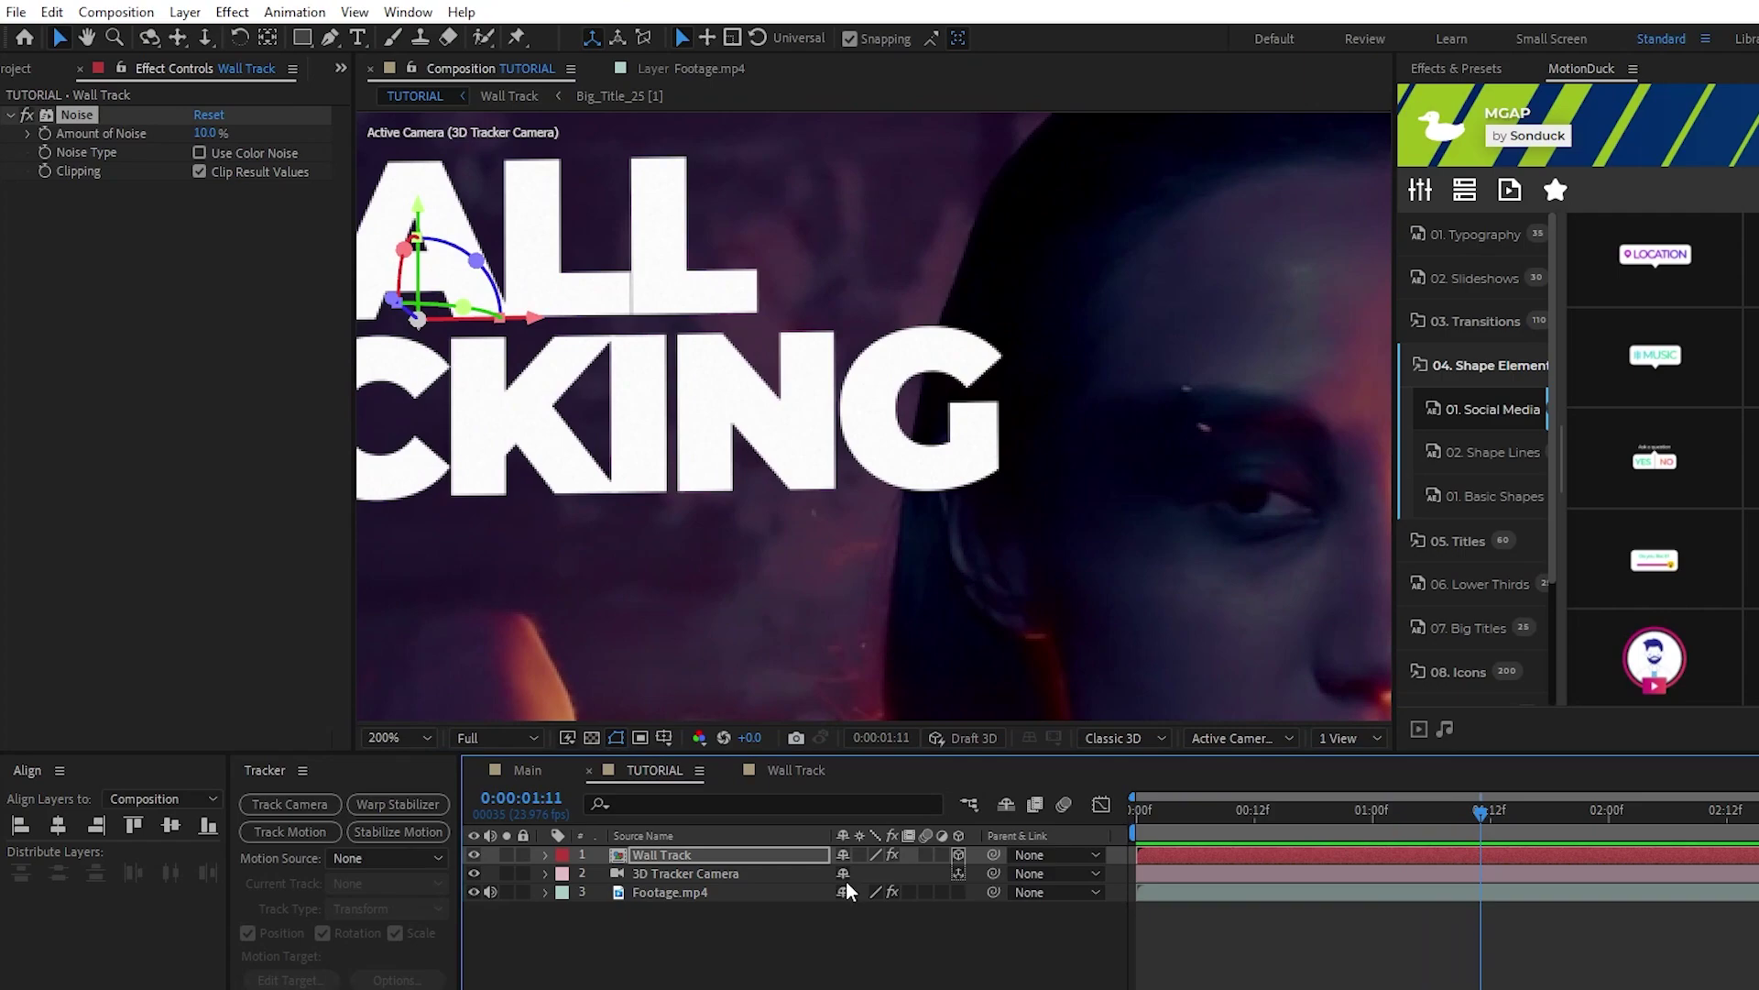
left_click(688, 860)
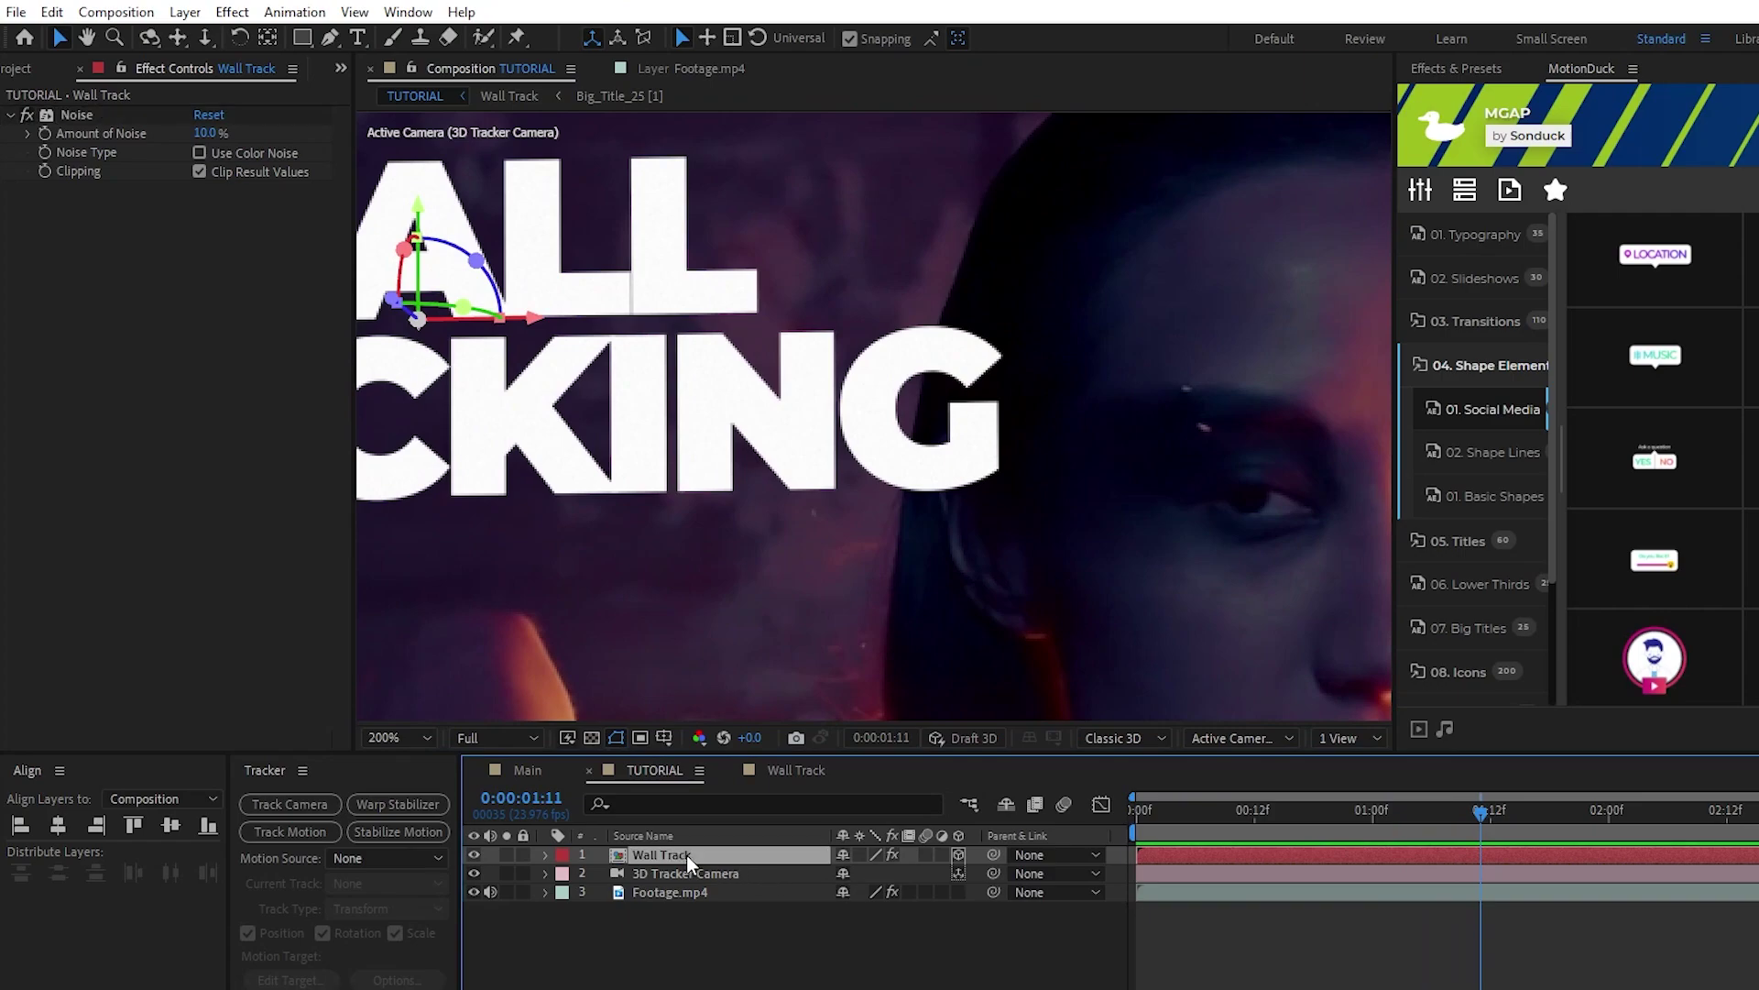
left_click(330, 39)
left_click(902, 514)
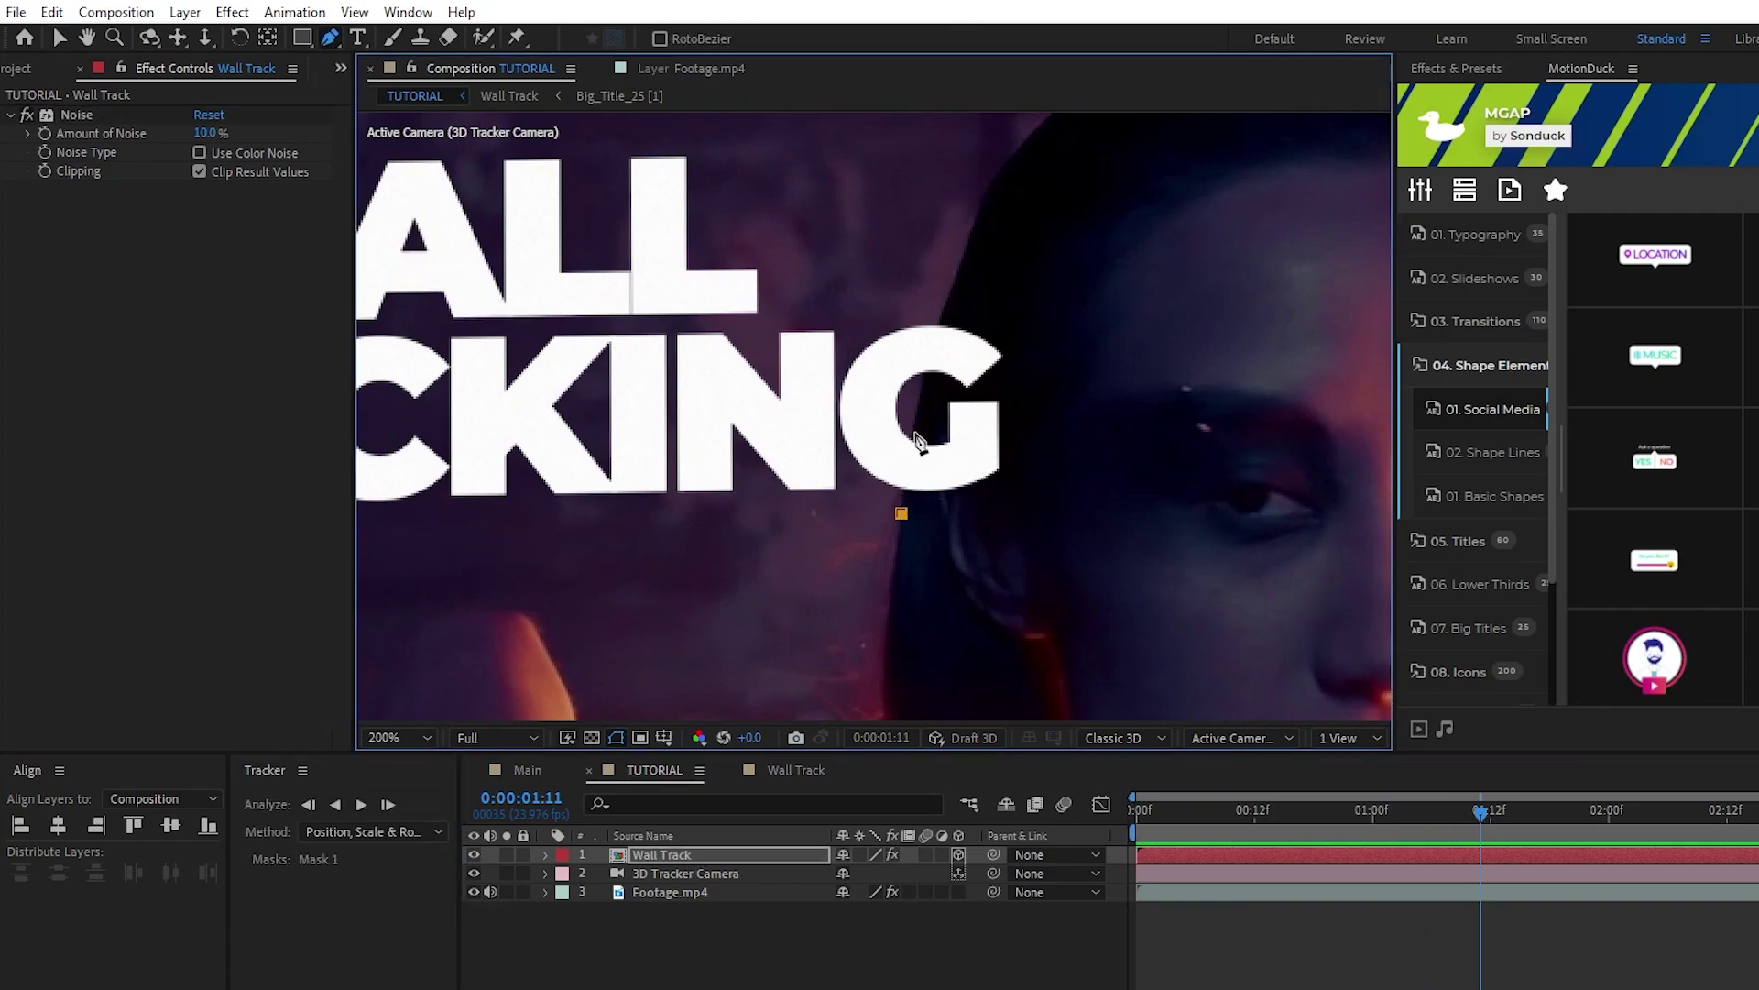
left_click(947, 301)
left_click(1026, 342)
left_click(1072, 519)
left_click(902, 513)
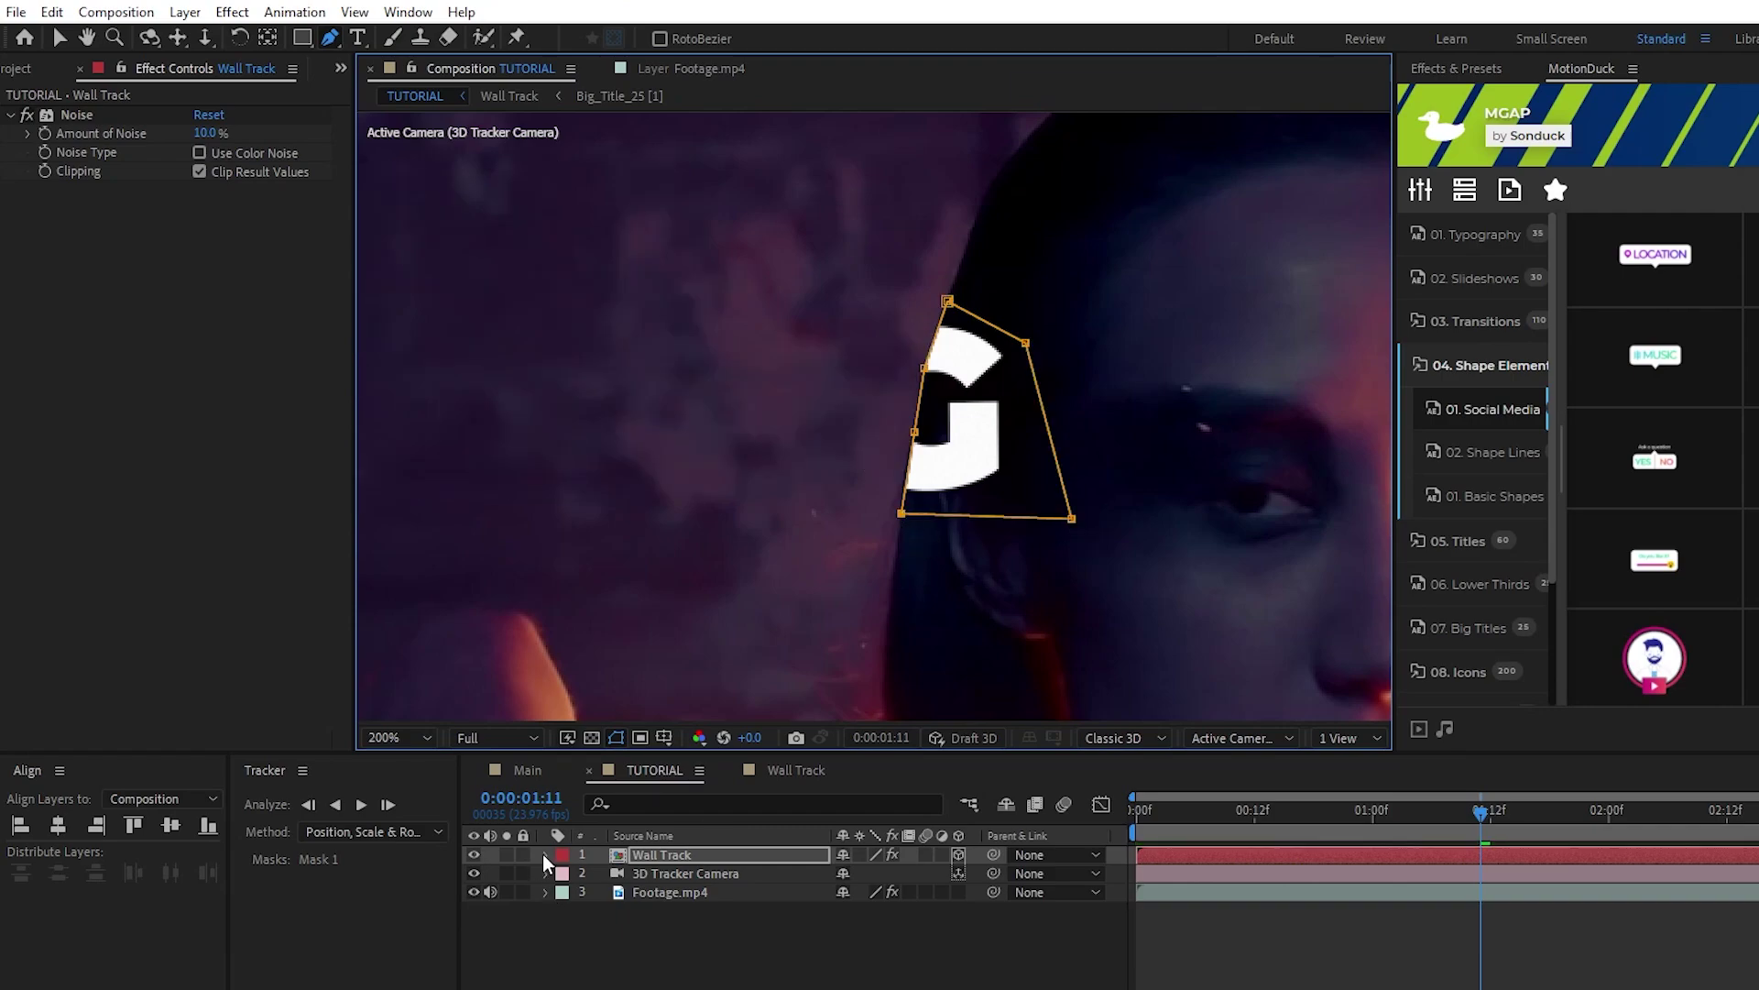
Step: Invert Mask 1 on the Wall Track layer and collapse the layer's properties
left_click(546, 854)
left_click(917, 892)
scroll(921, 443, "down", 2)
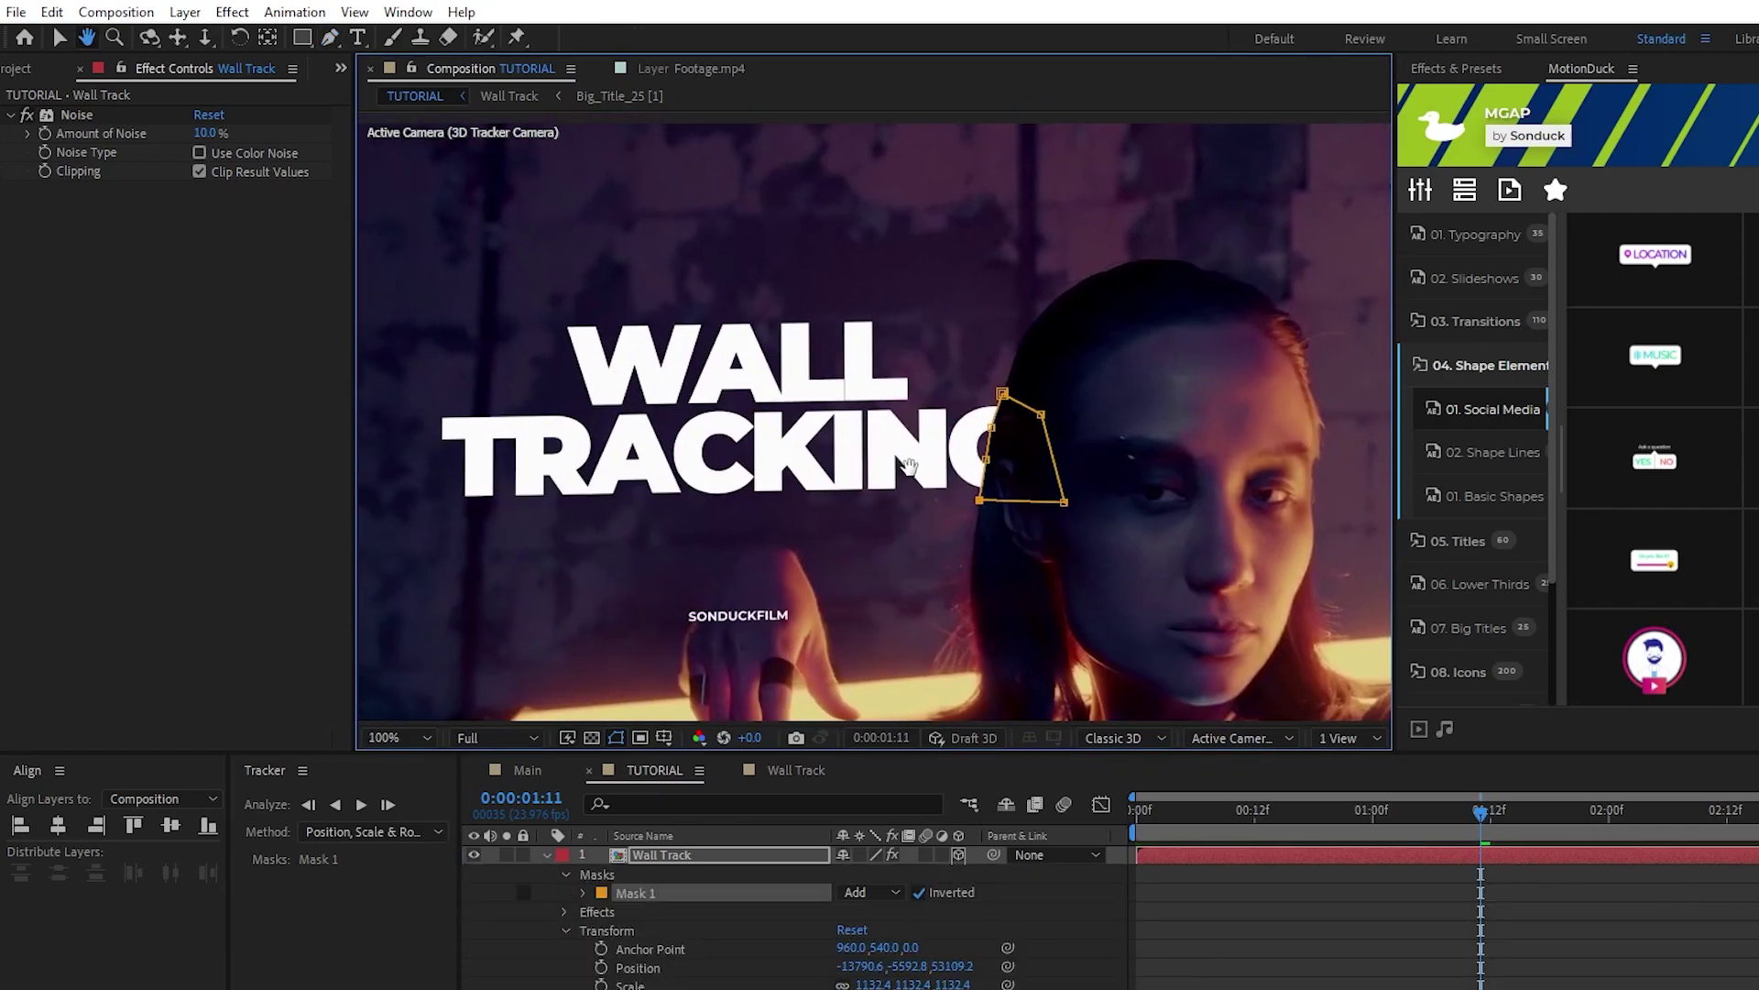
left_click(542, 972)
left_click(544, 854)
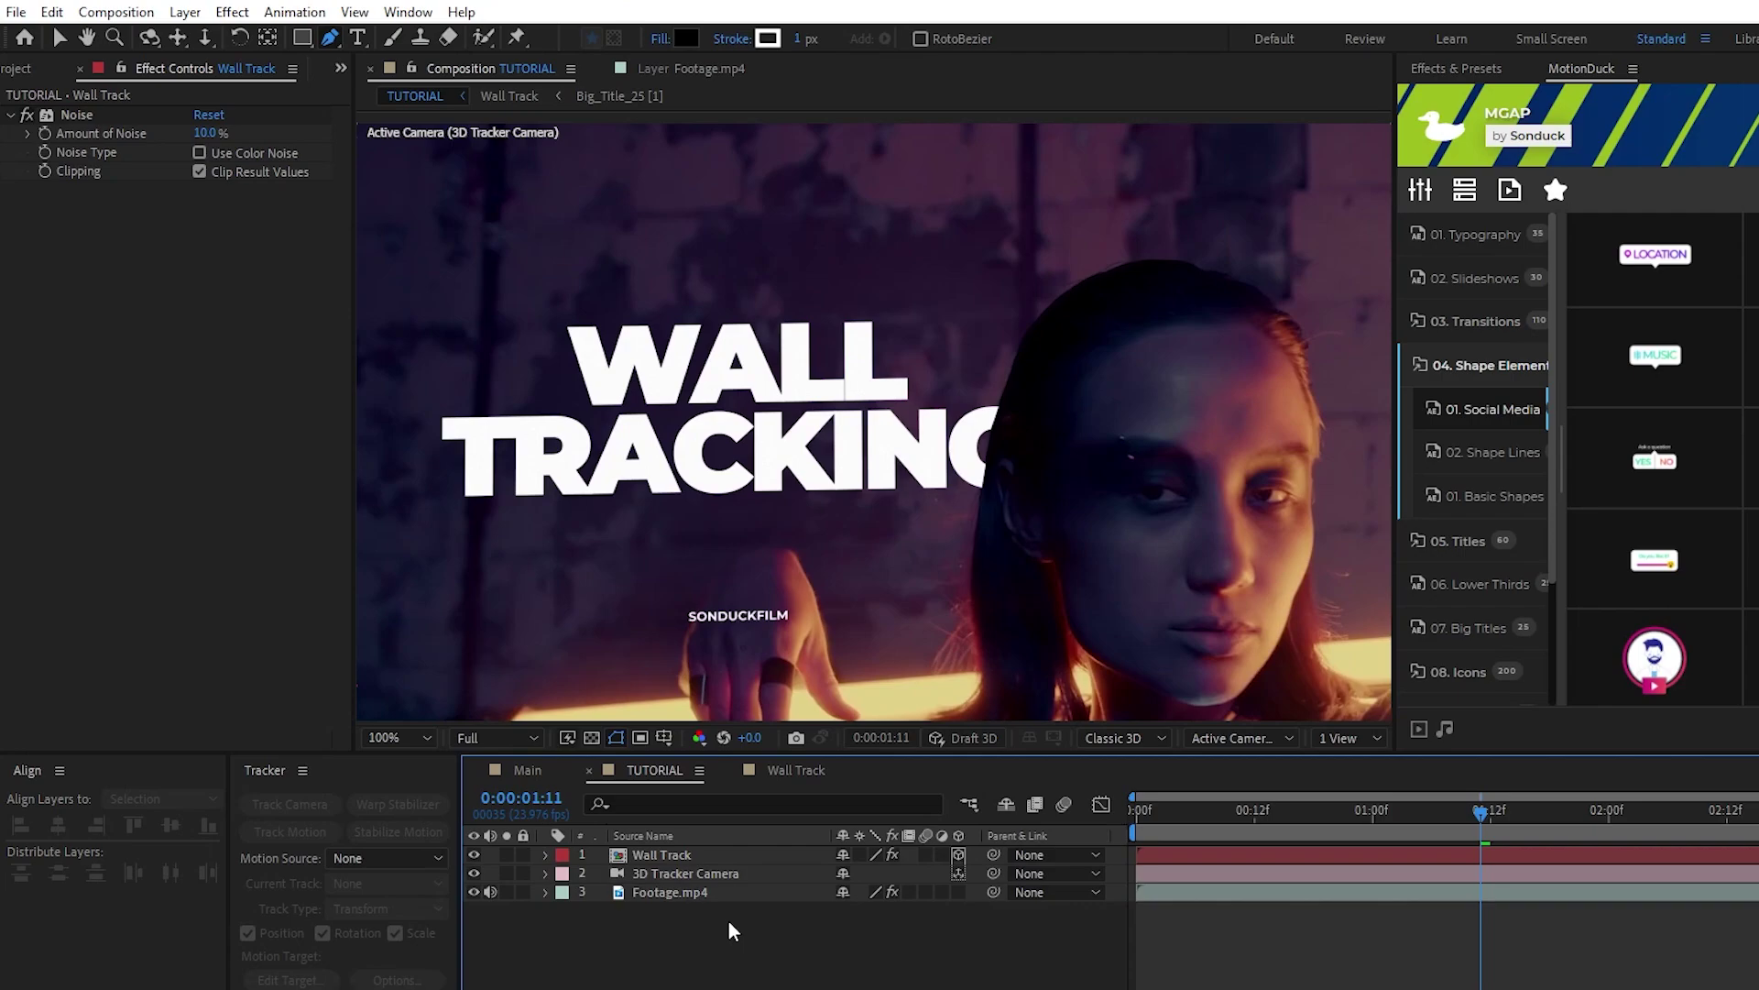
Step: Display the 3D Camera Tracker's track points on Footage.mp4 to examine them across the frame
left_click(669, 892)
left_click(110, 116)
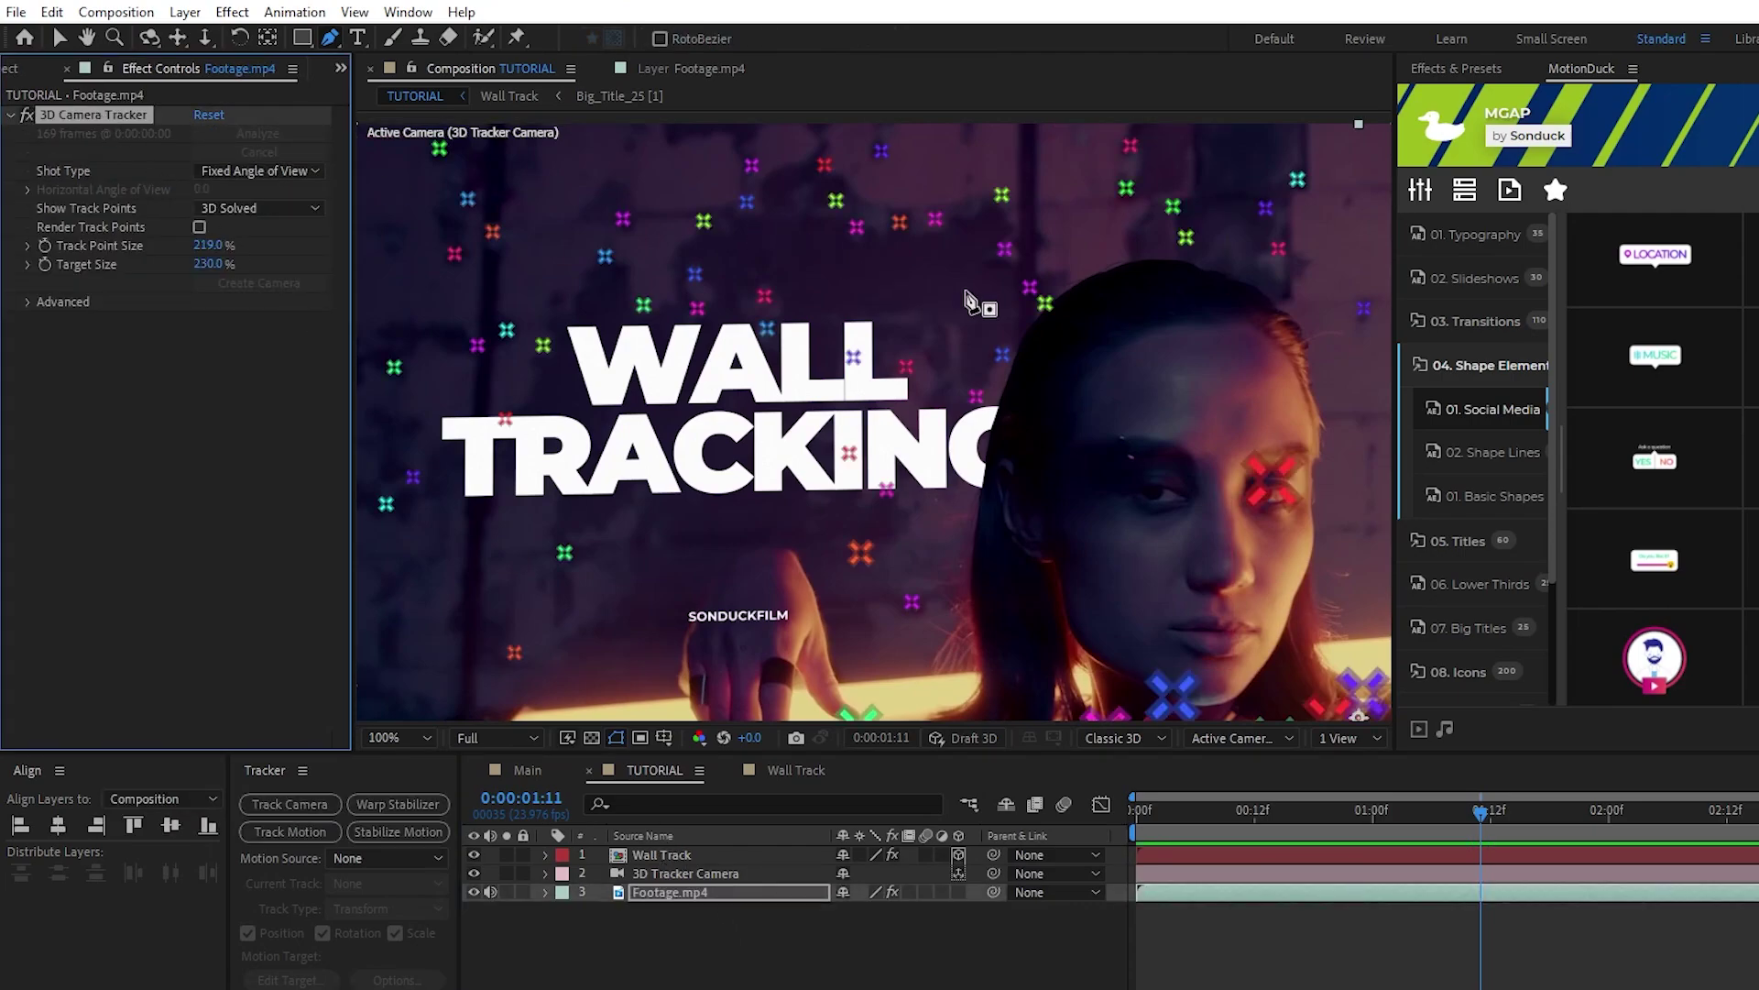
key("v")
scroll(1146, 403, "down", 2)
left_click_drag(1274, 399, 1090, 333)
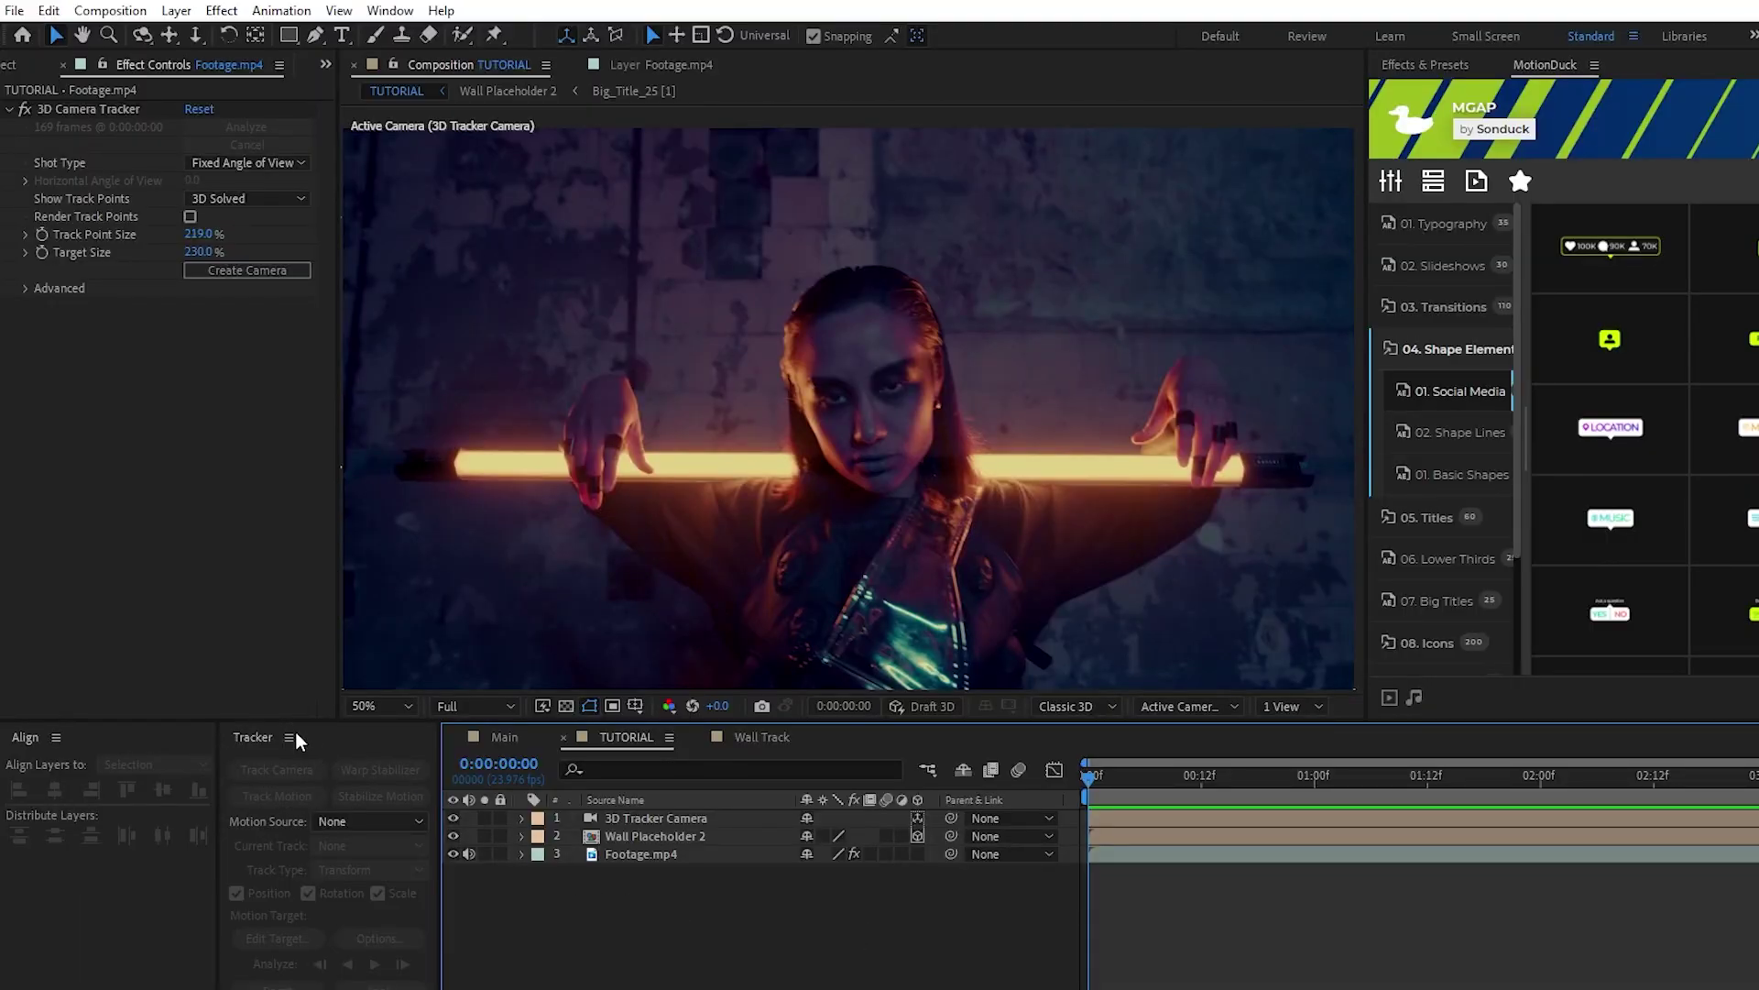
Step: Start motion tracking on Footage.mp4 and place Track Point 1 on the left end of the glowing tube
left_click(646, 854)
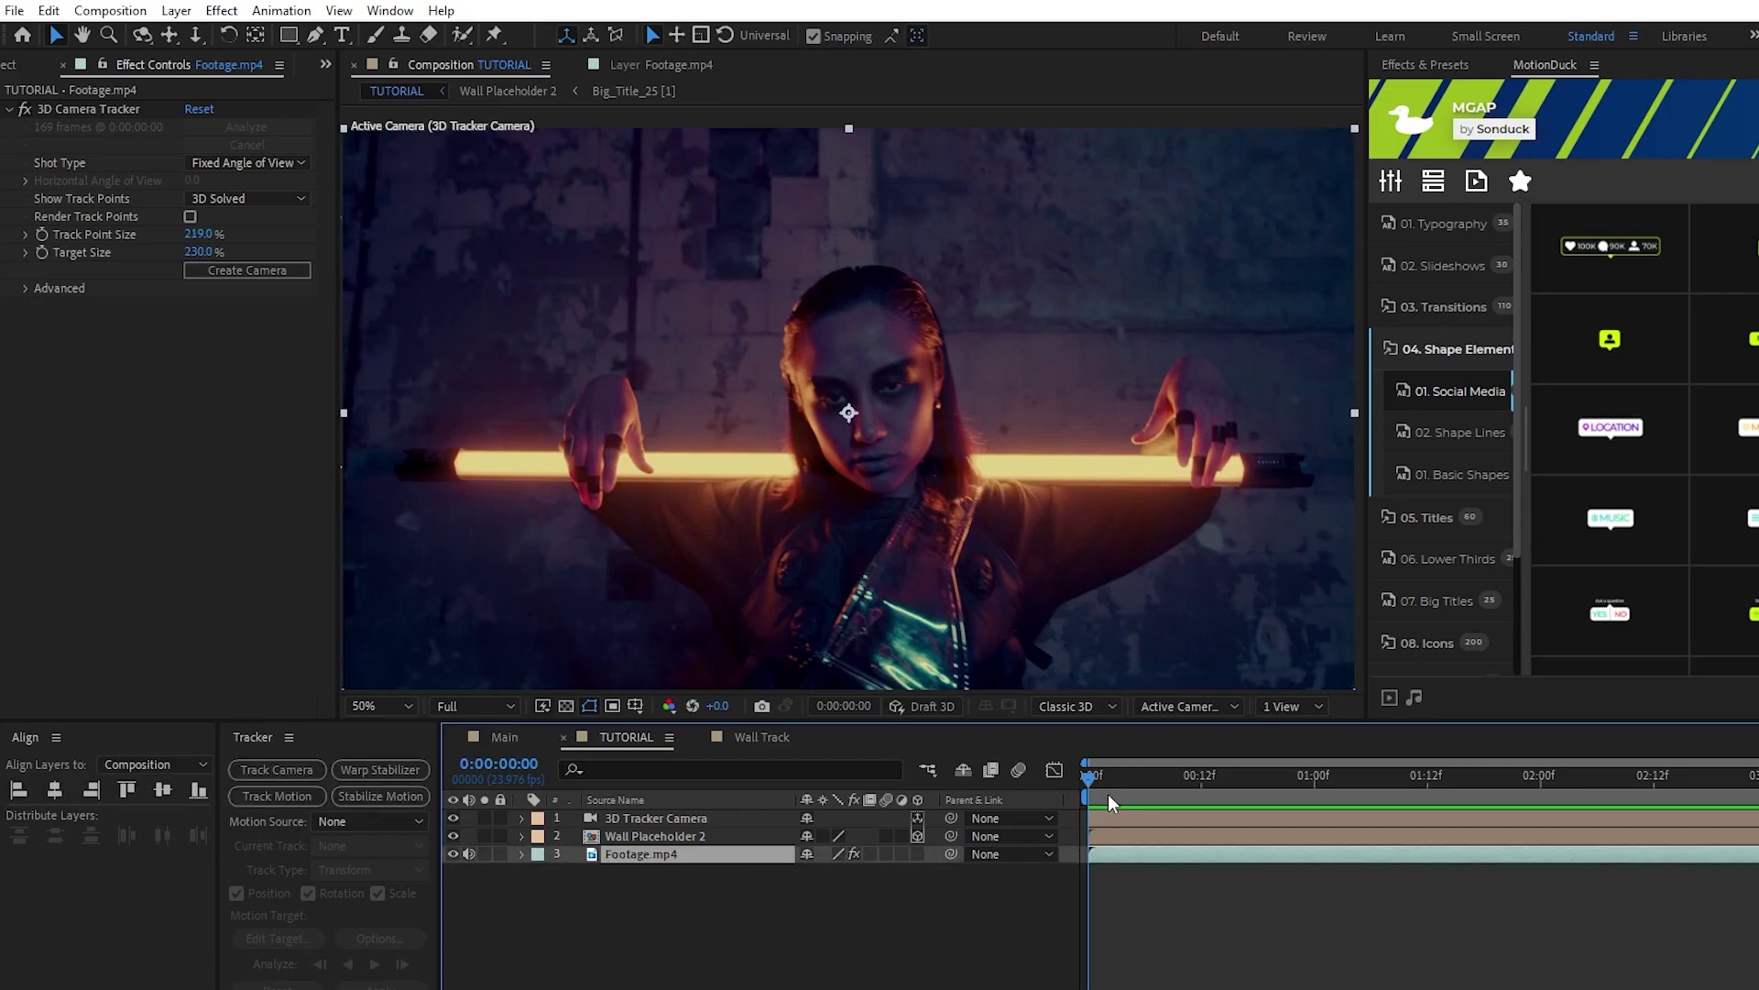
left_click(282, 796)
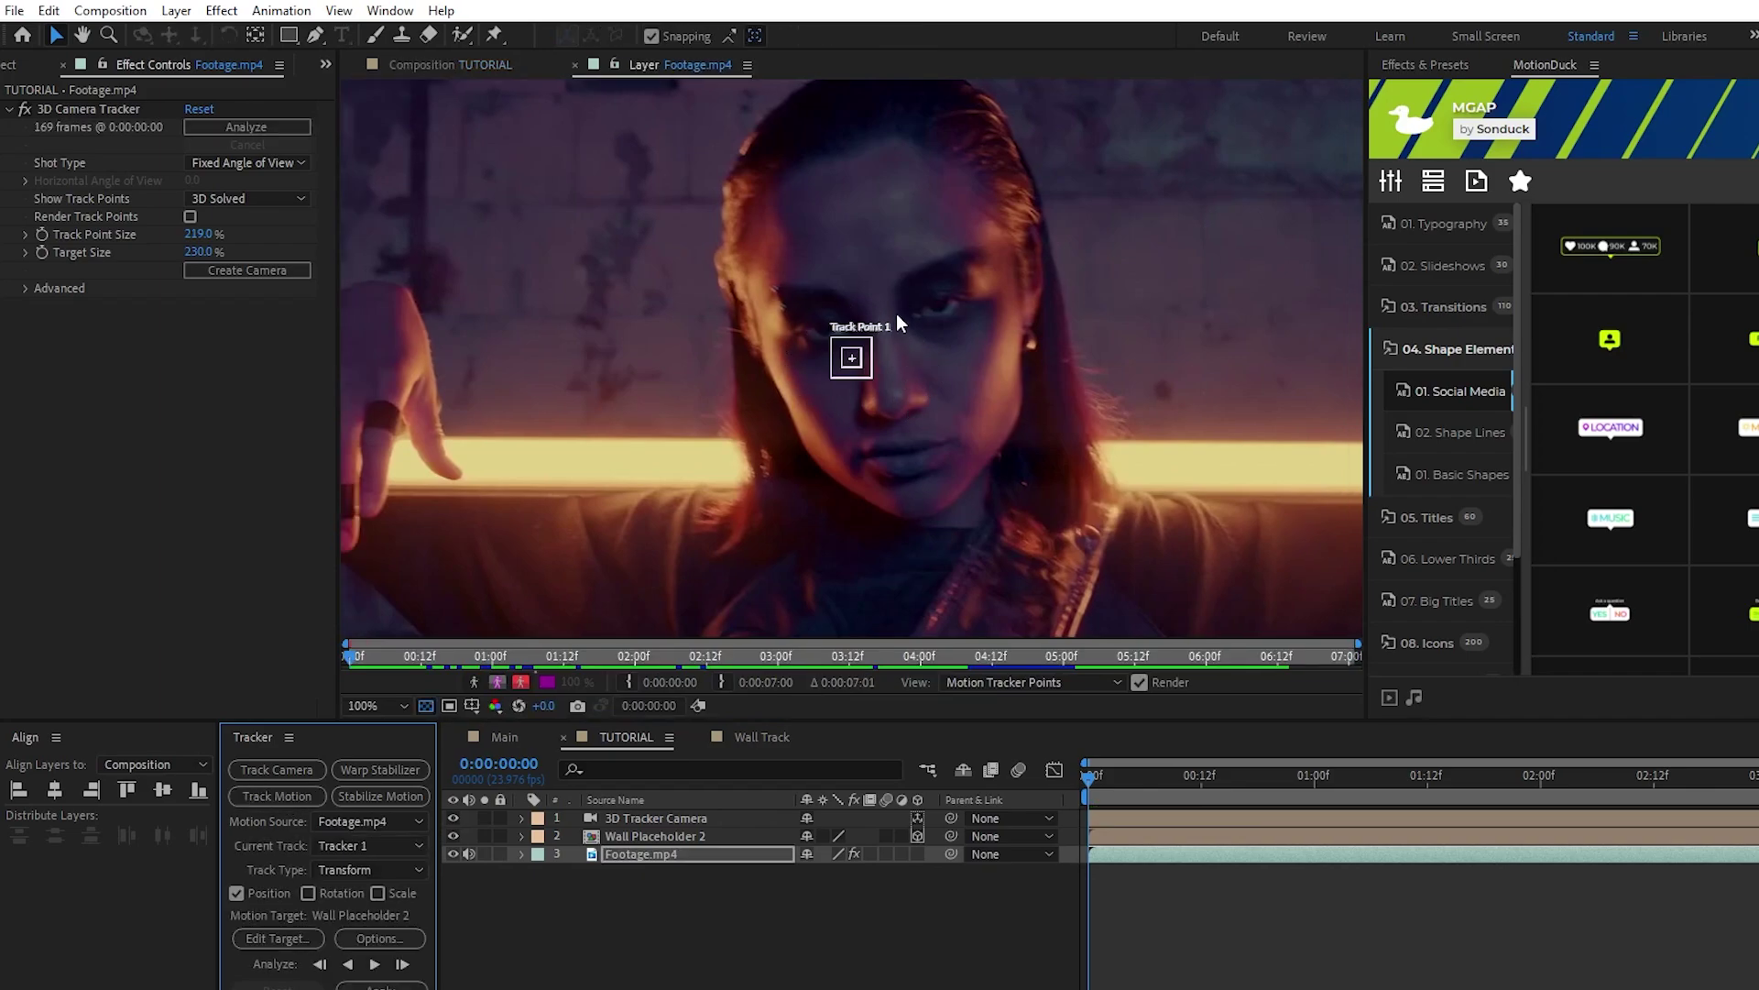
scroll(860, 394, "up", 1)
left_click_drag(707, 467, 1059, 420)
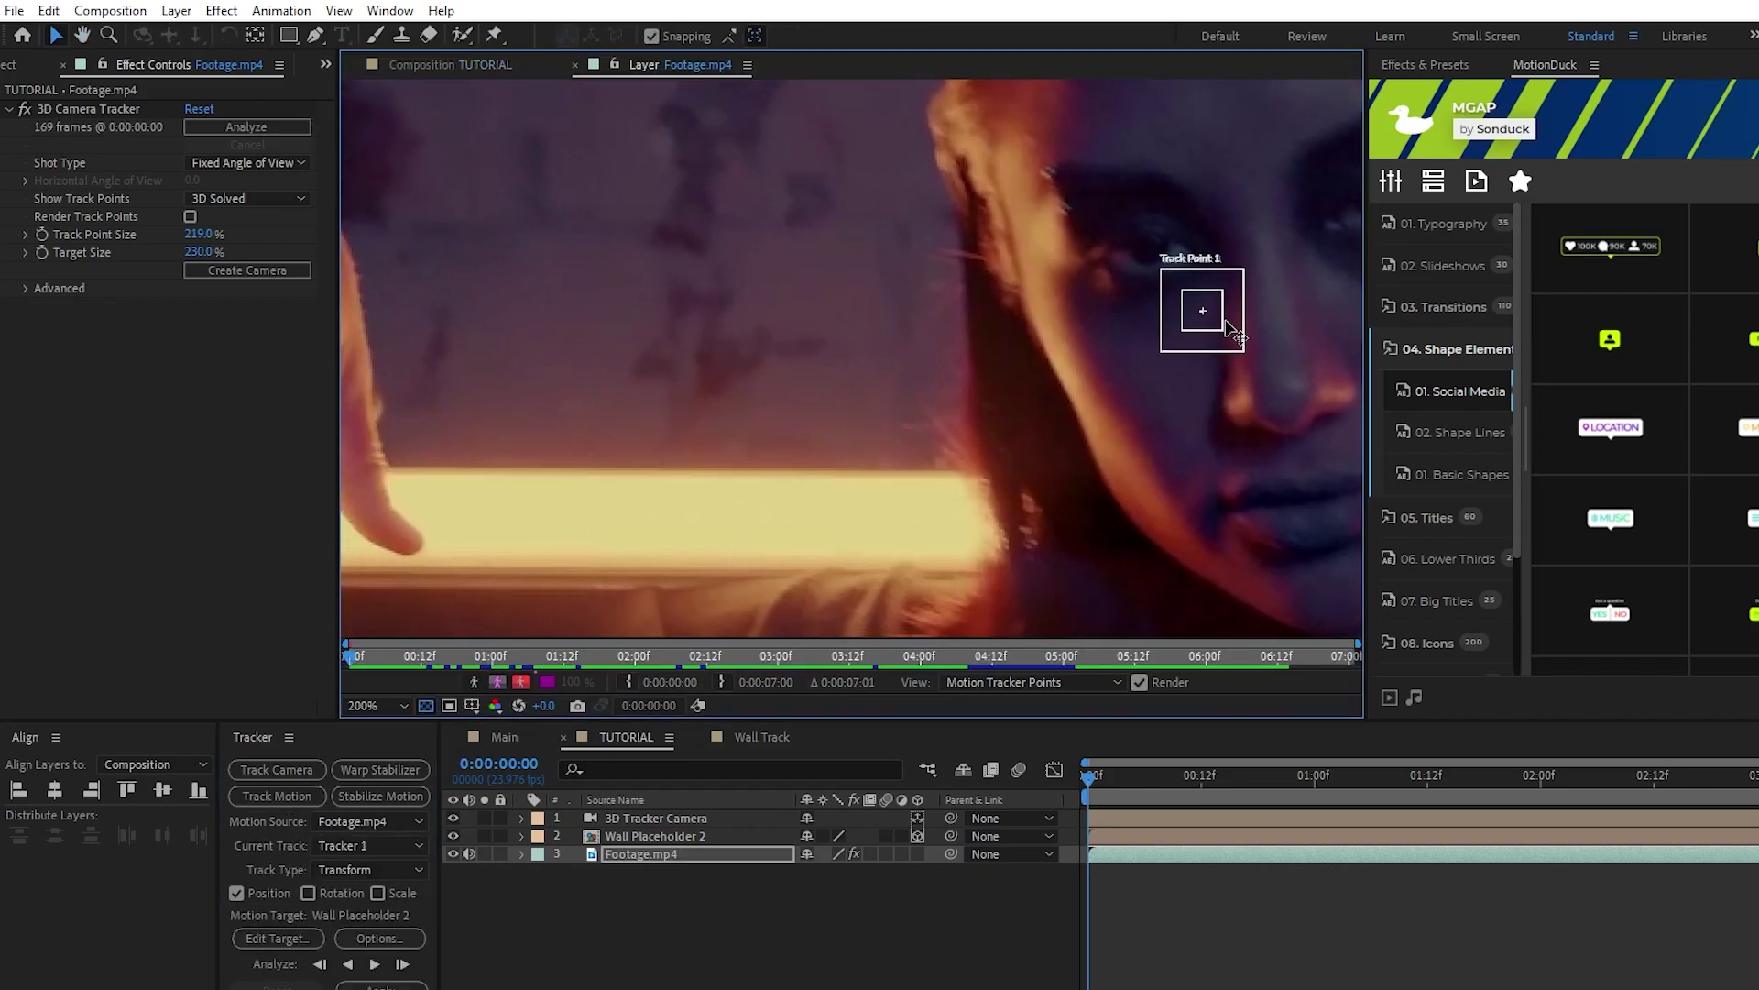
left_click_drag(1219, 332, 520, 524)
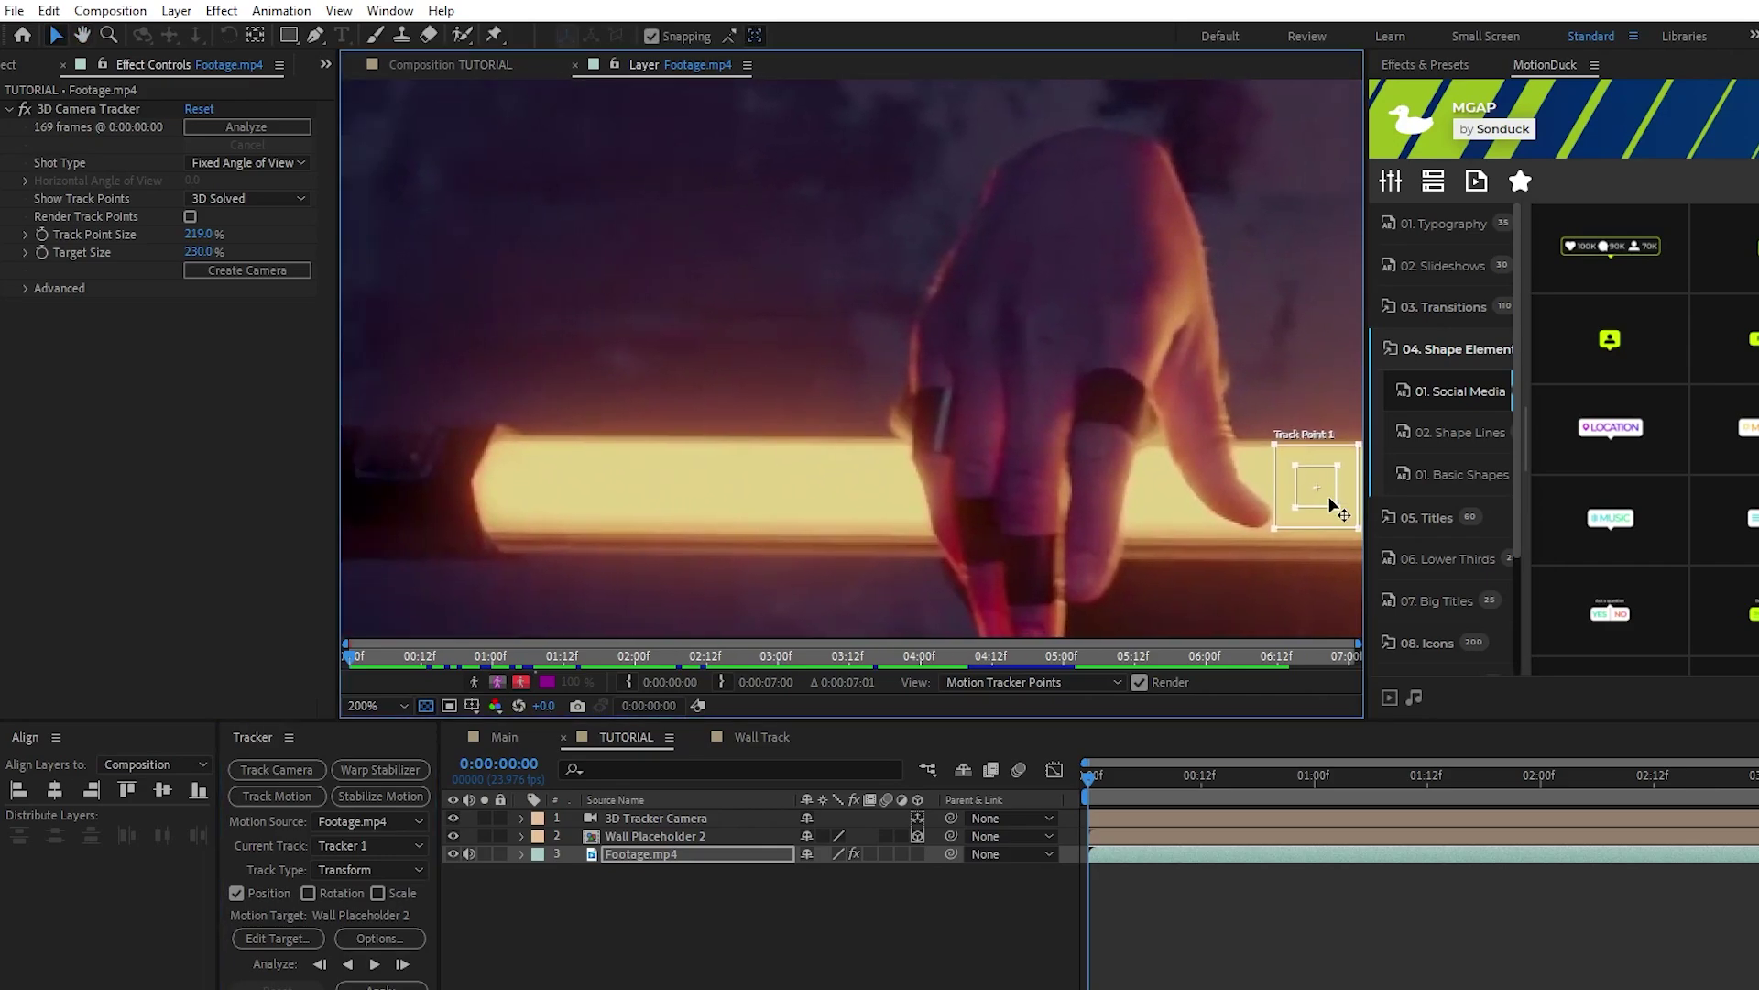
left_click_drag(1331, 502, 464, 493)
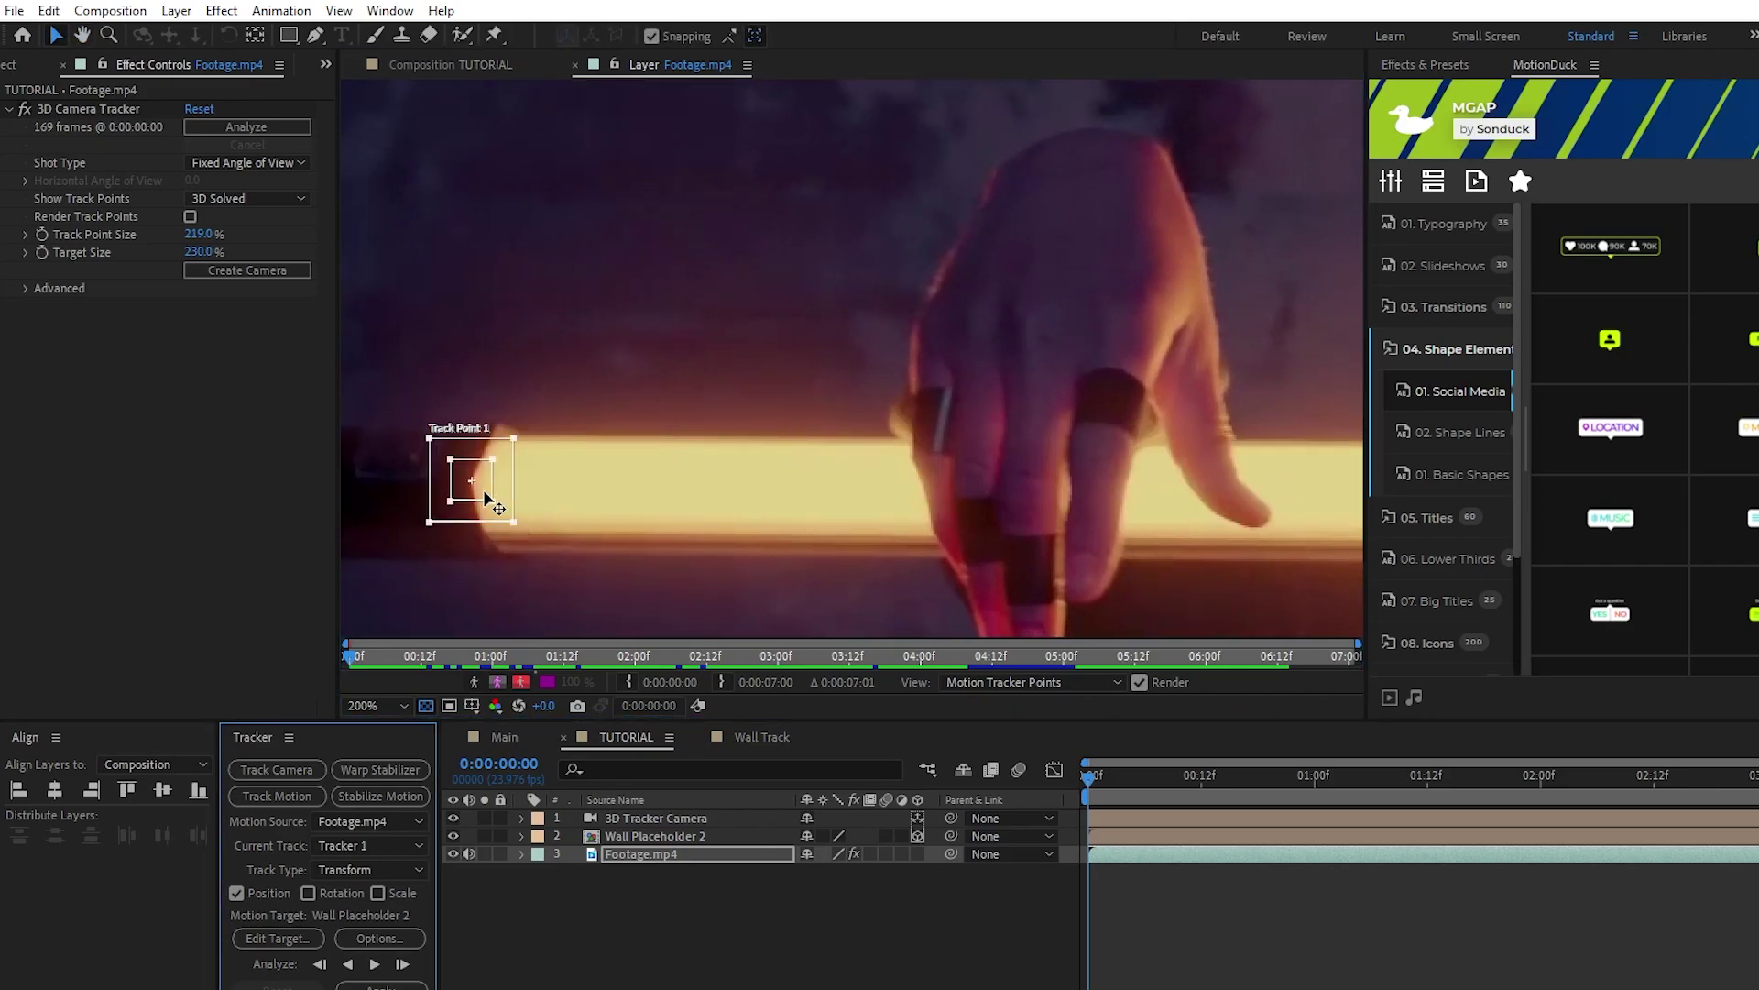
scroll(478, 497, "up", 1)
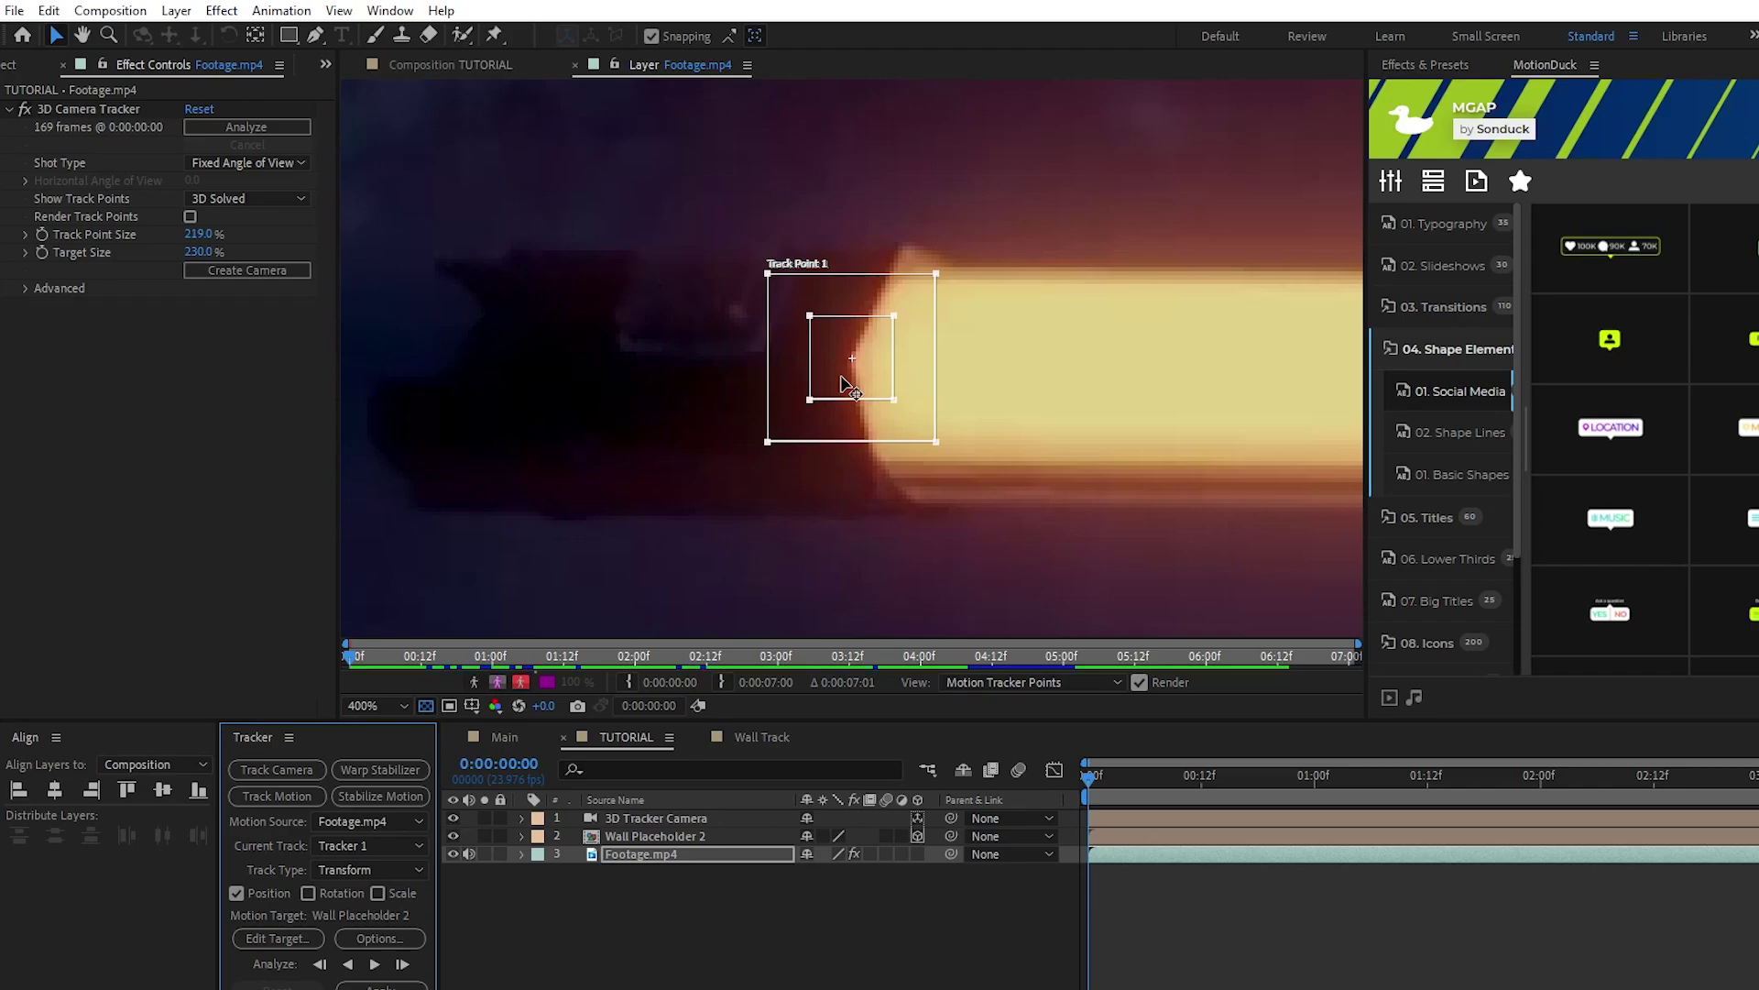
left_click(869, 375)
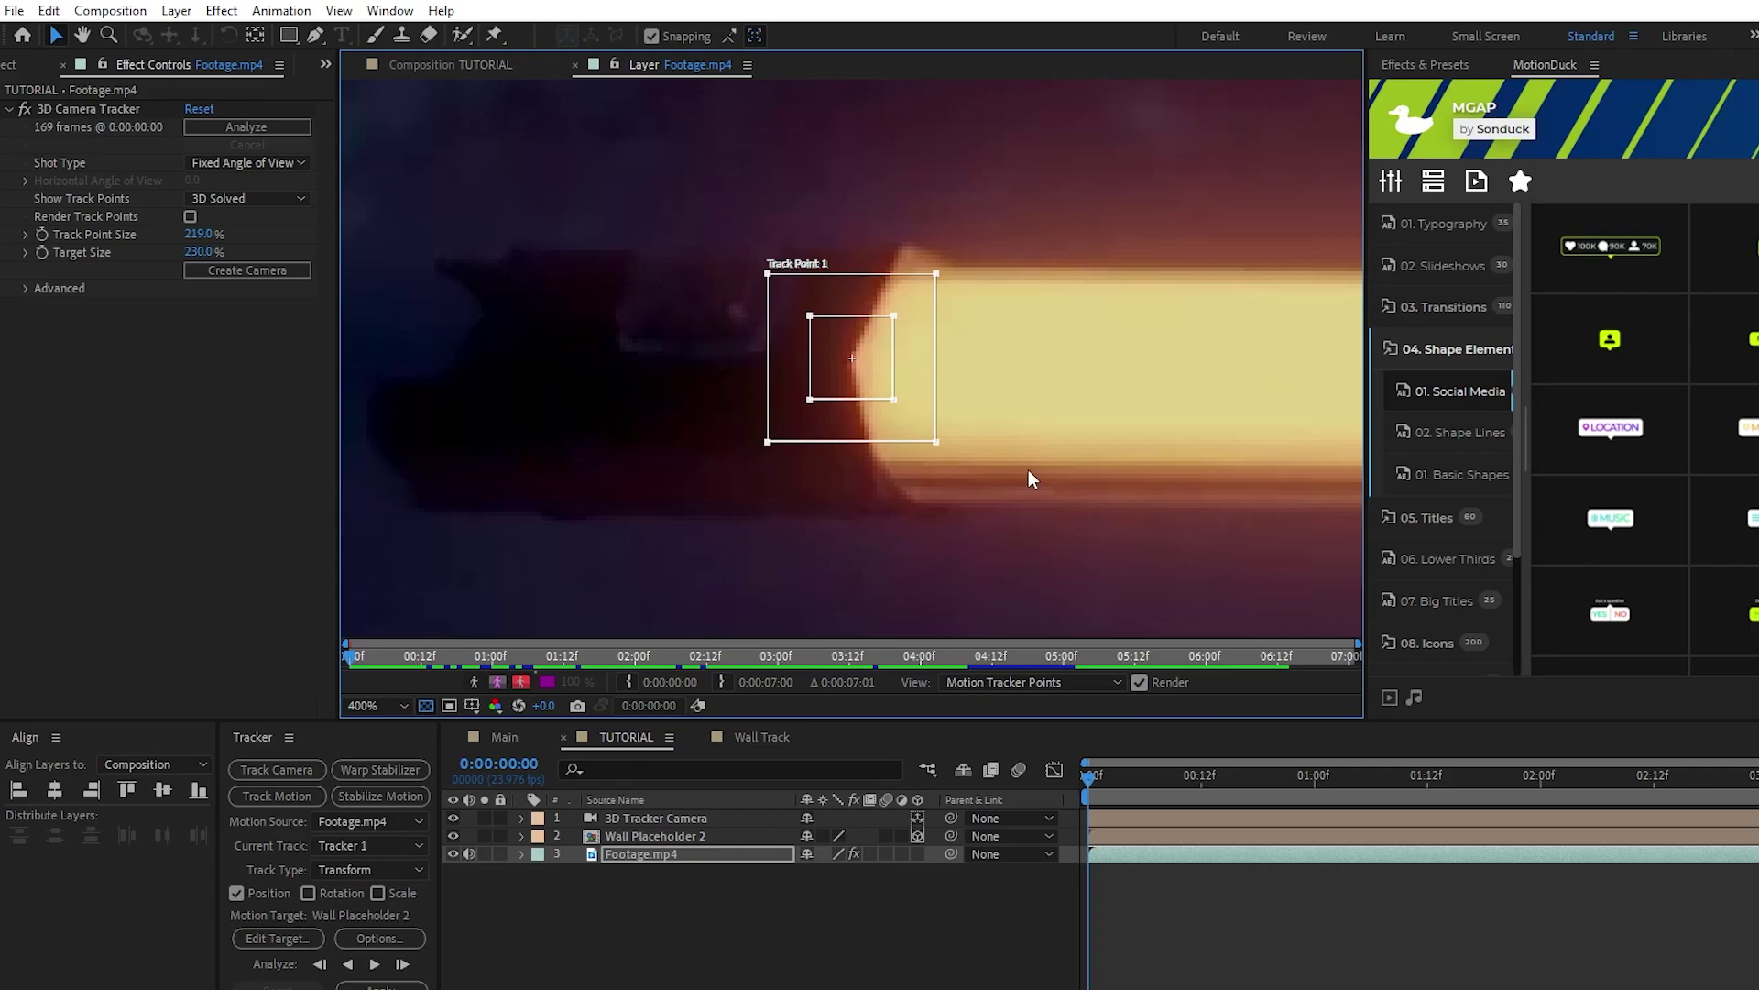
Step: Enlarge Track Point 1's search and feature regions so they enclose the full height of the tube's end
left_click_drag(937, 444, 1051, 574)
left_click_drag(894, 400, 953, 526)
scroll(953, 525, "down", 2)
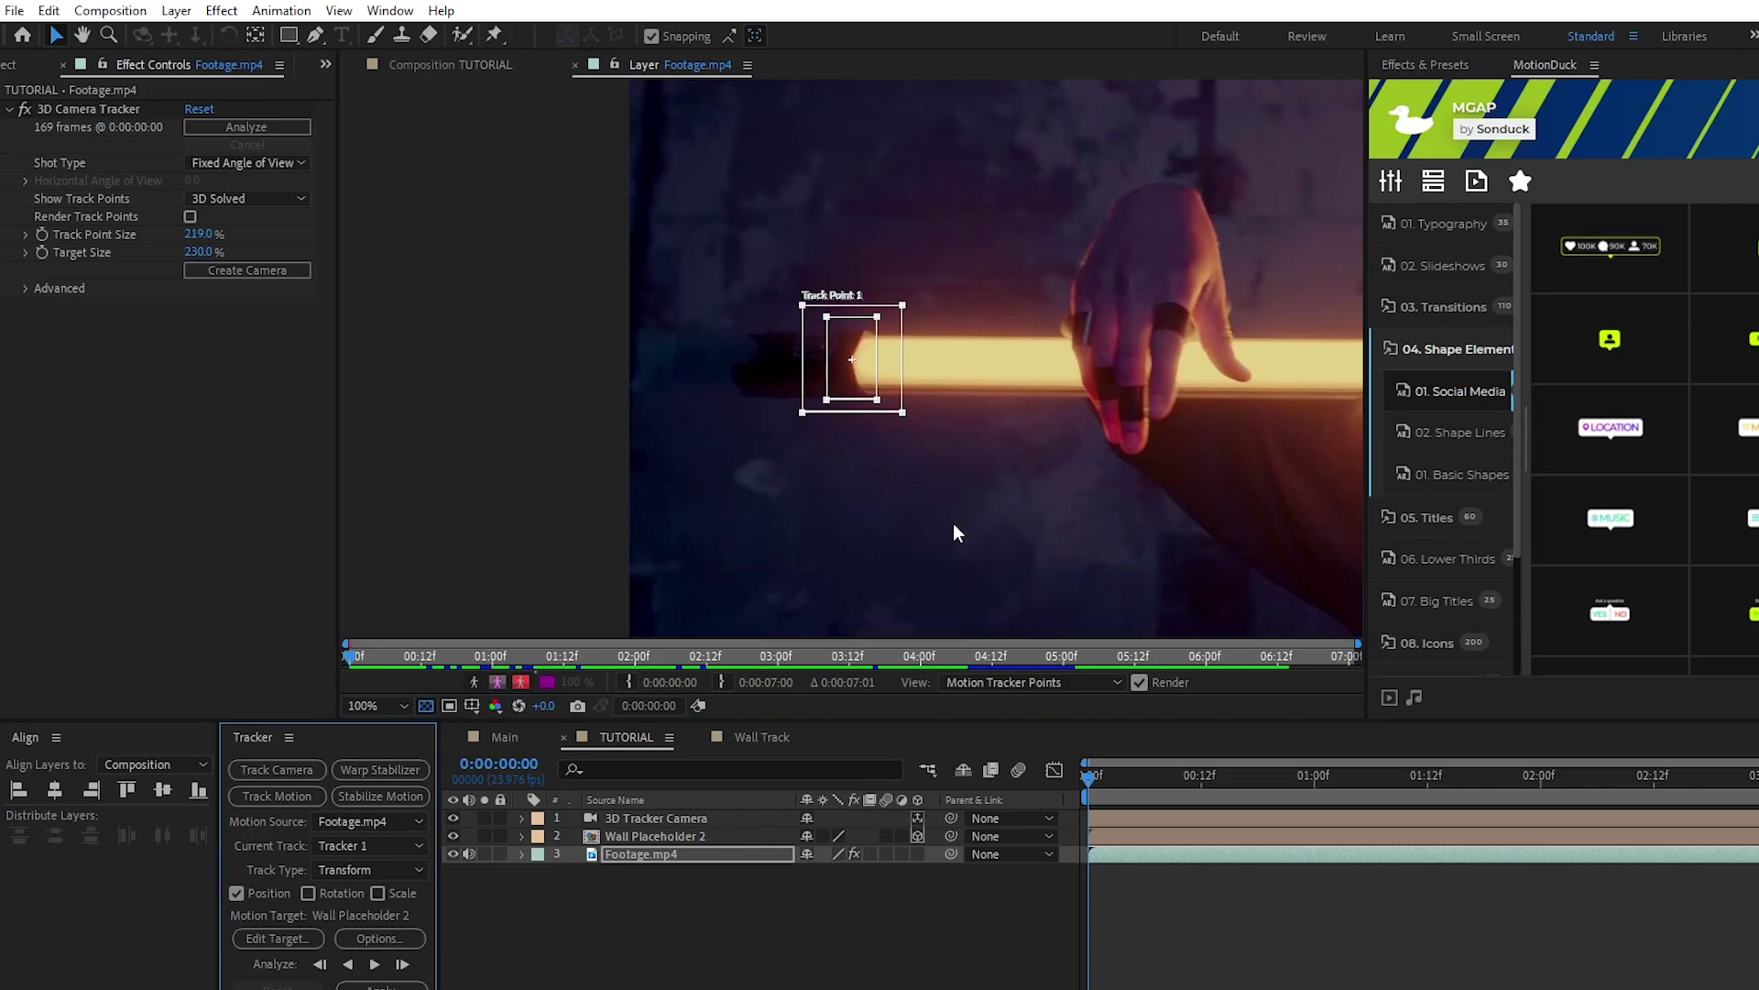
Step: Enable Rotation and Scale for Tracker 1 and place Track Point 2 on the right end of the glowing tube
left_click_drag(1149, 405, 656, 431)
scroll(727, 434, "down", 1)
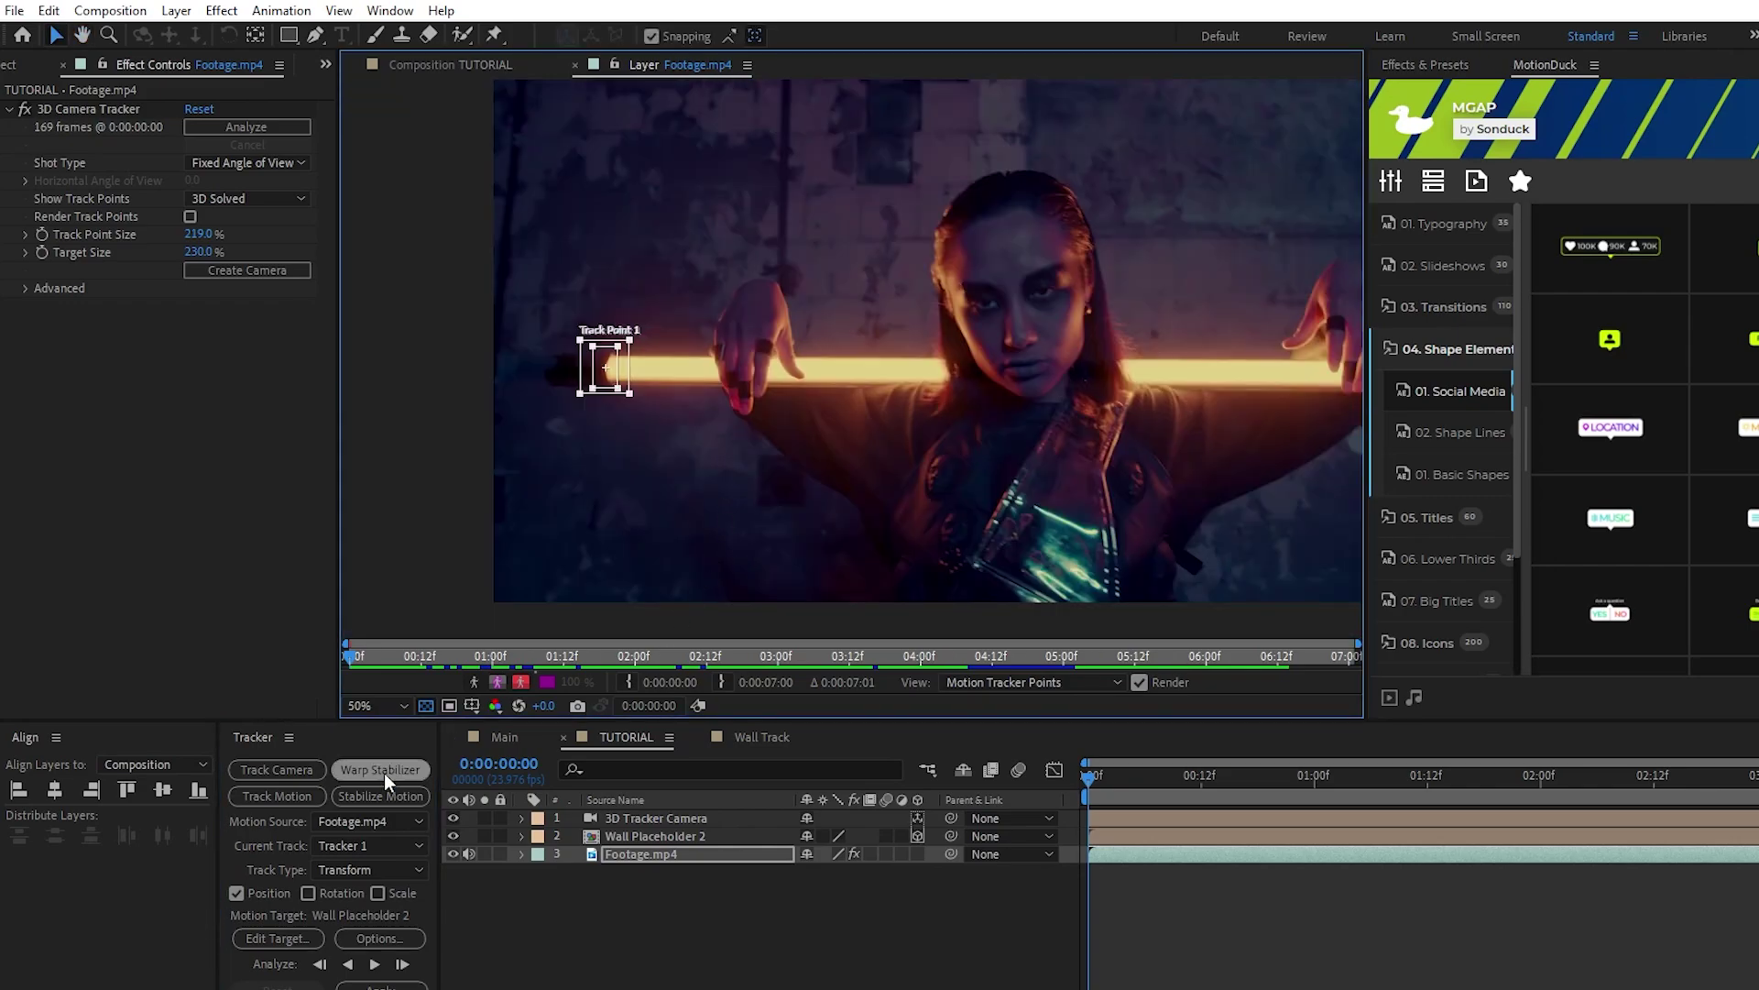
left_click(308, 893)
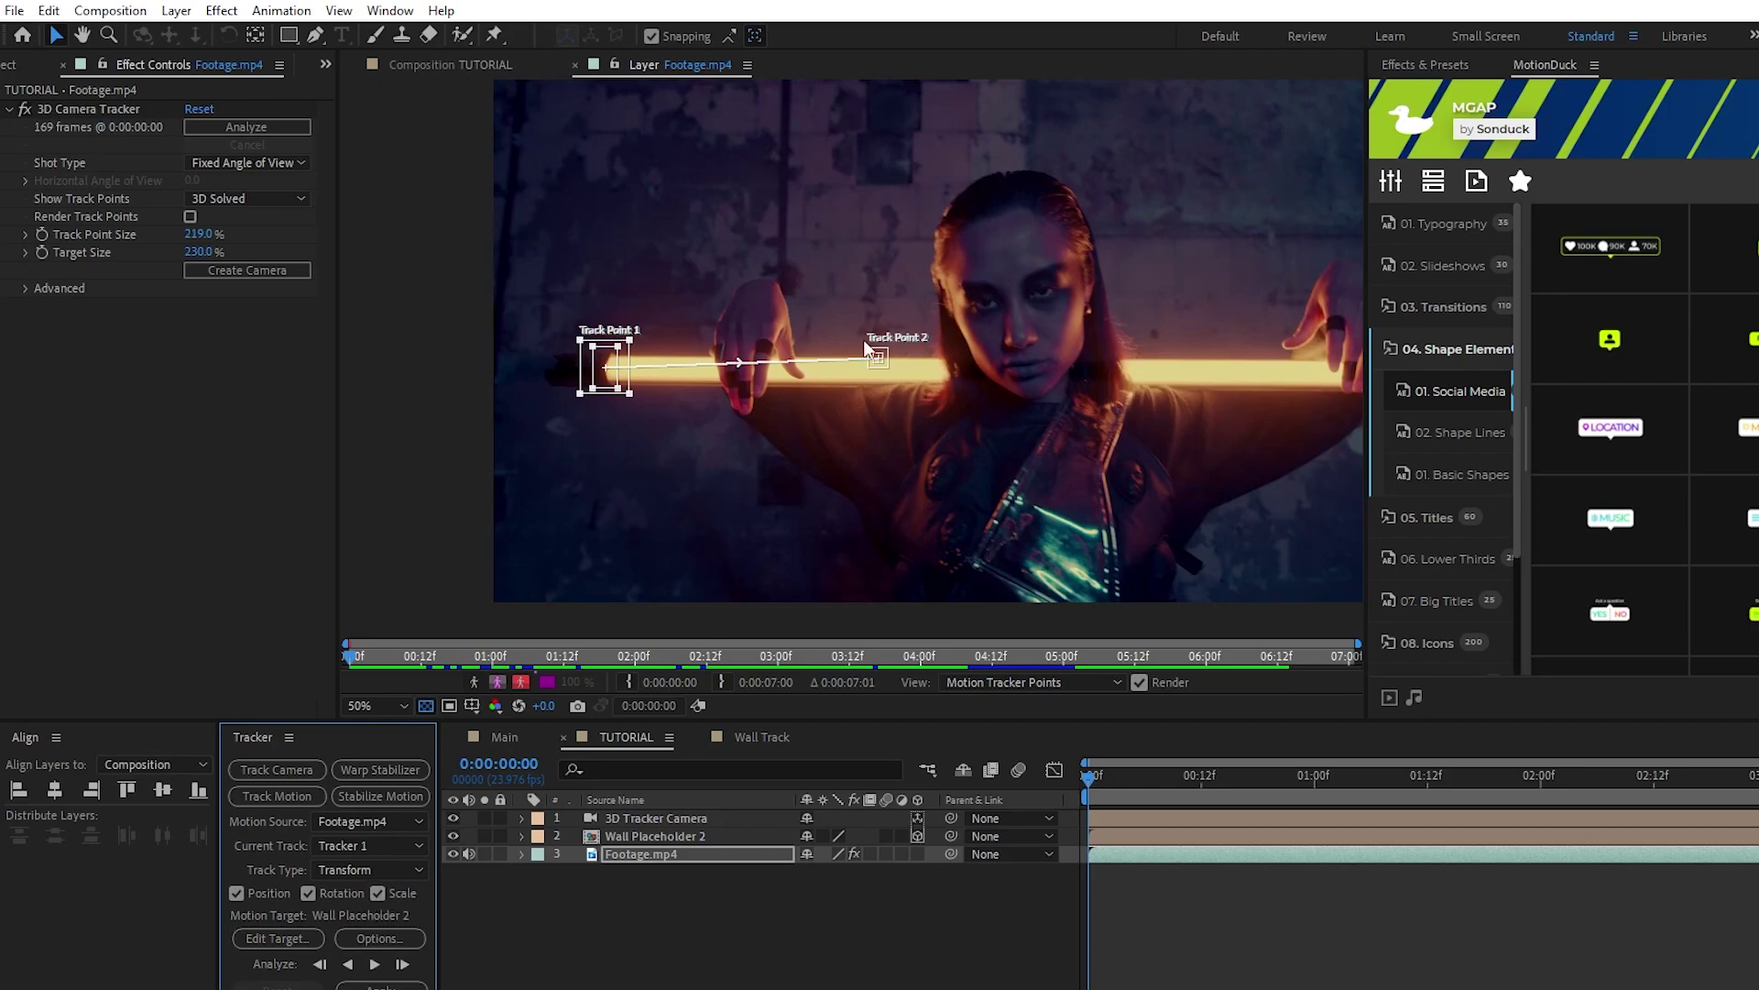
scroll(1124, 404, "up", 1)
left_click_drag(1347, 425, 586, 468)
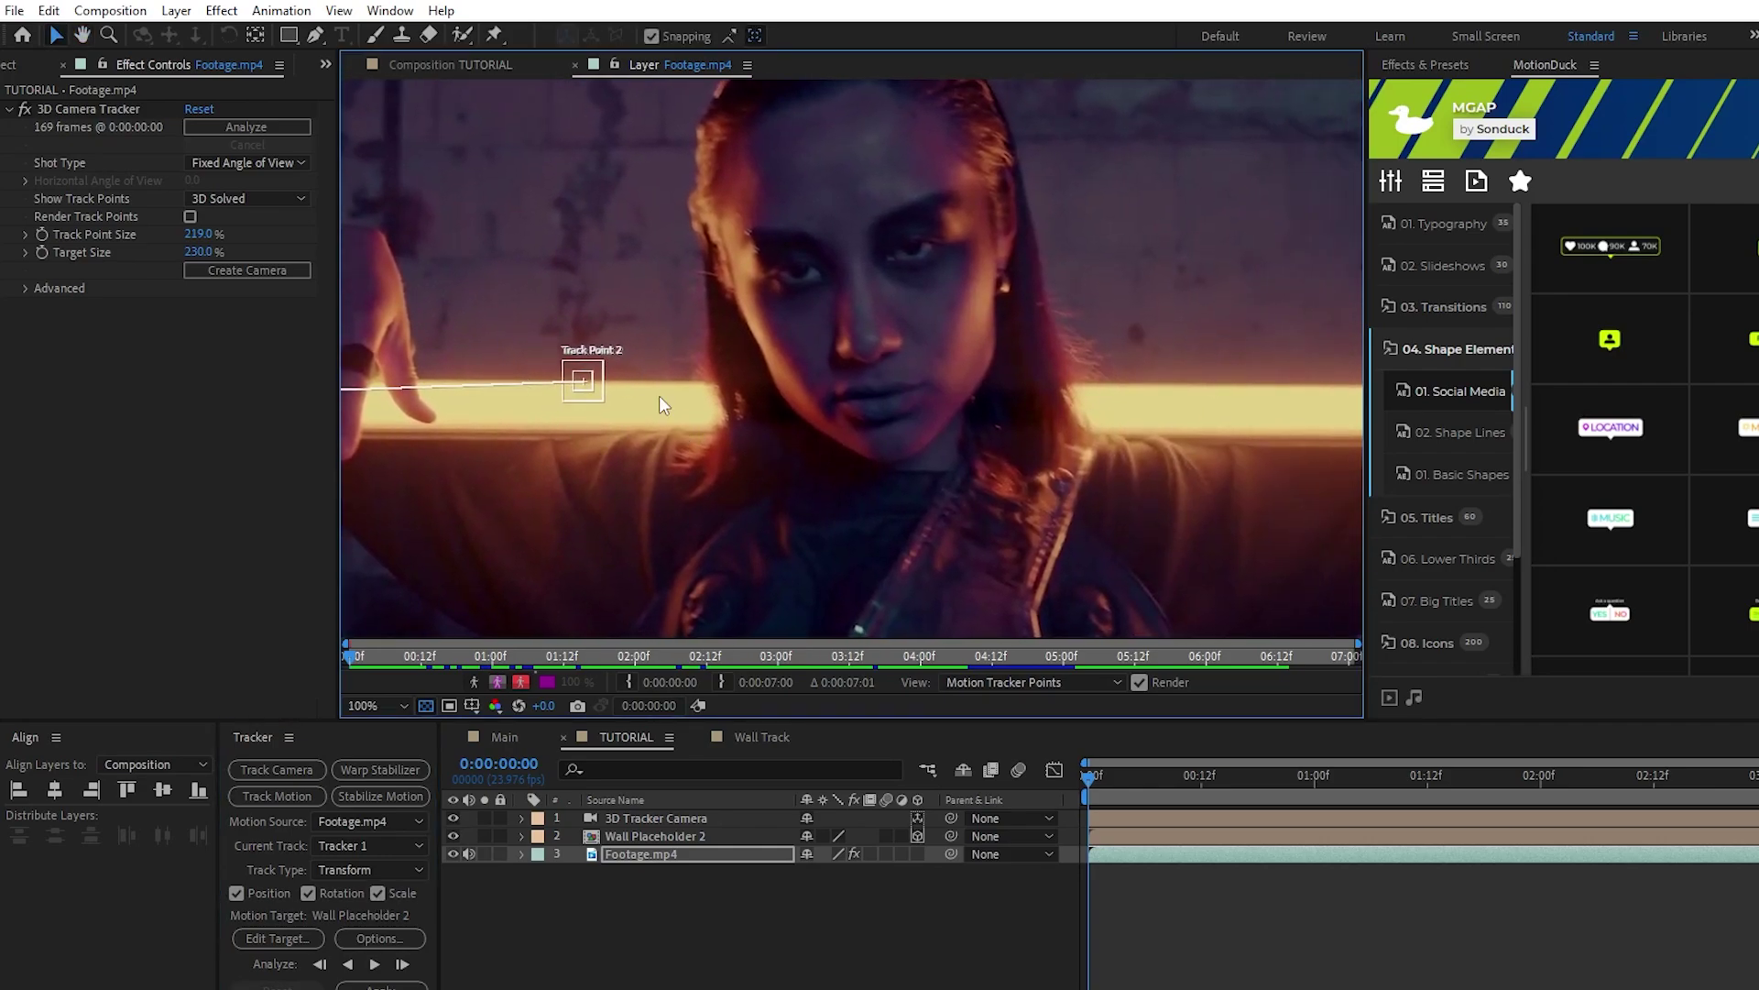
left_click_drag(587, 387, 1299, 401)
left_click_drag(1193, 477, 585, 496)
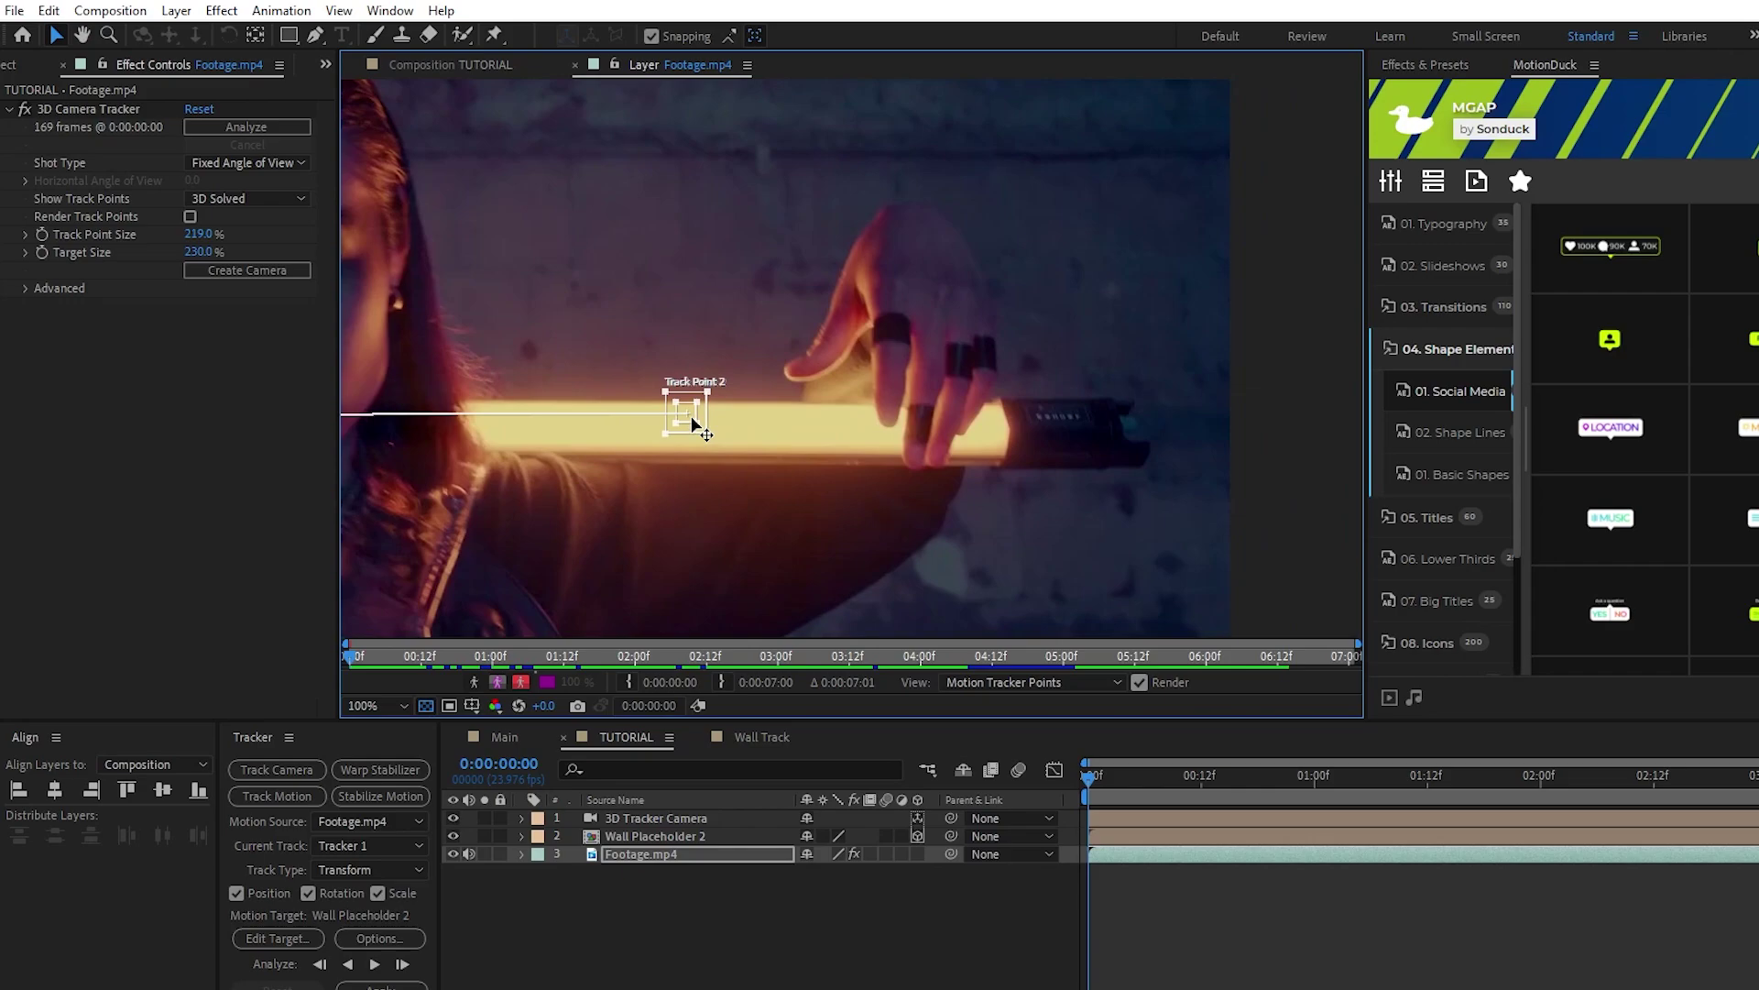
left_click_drag(692, 419, 1017, 435)
scroll(1022, 444, "up", 4)
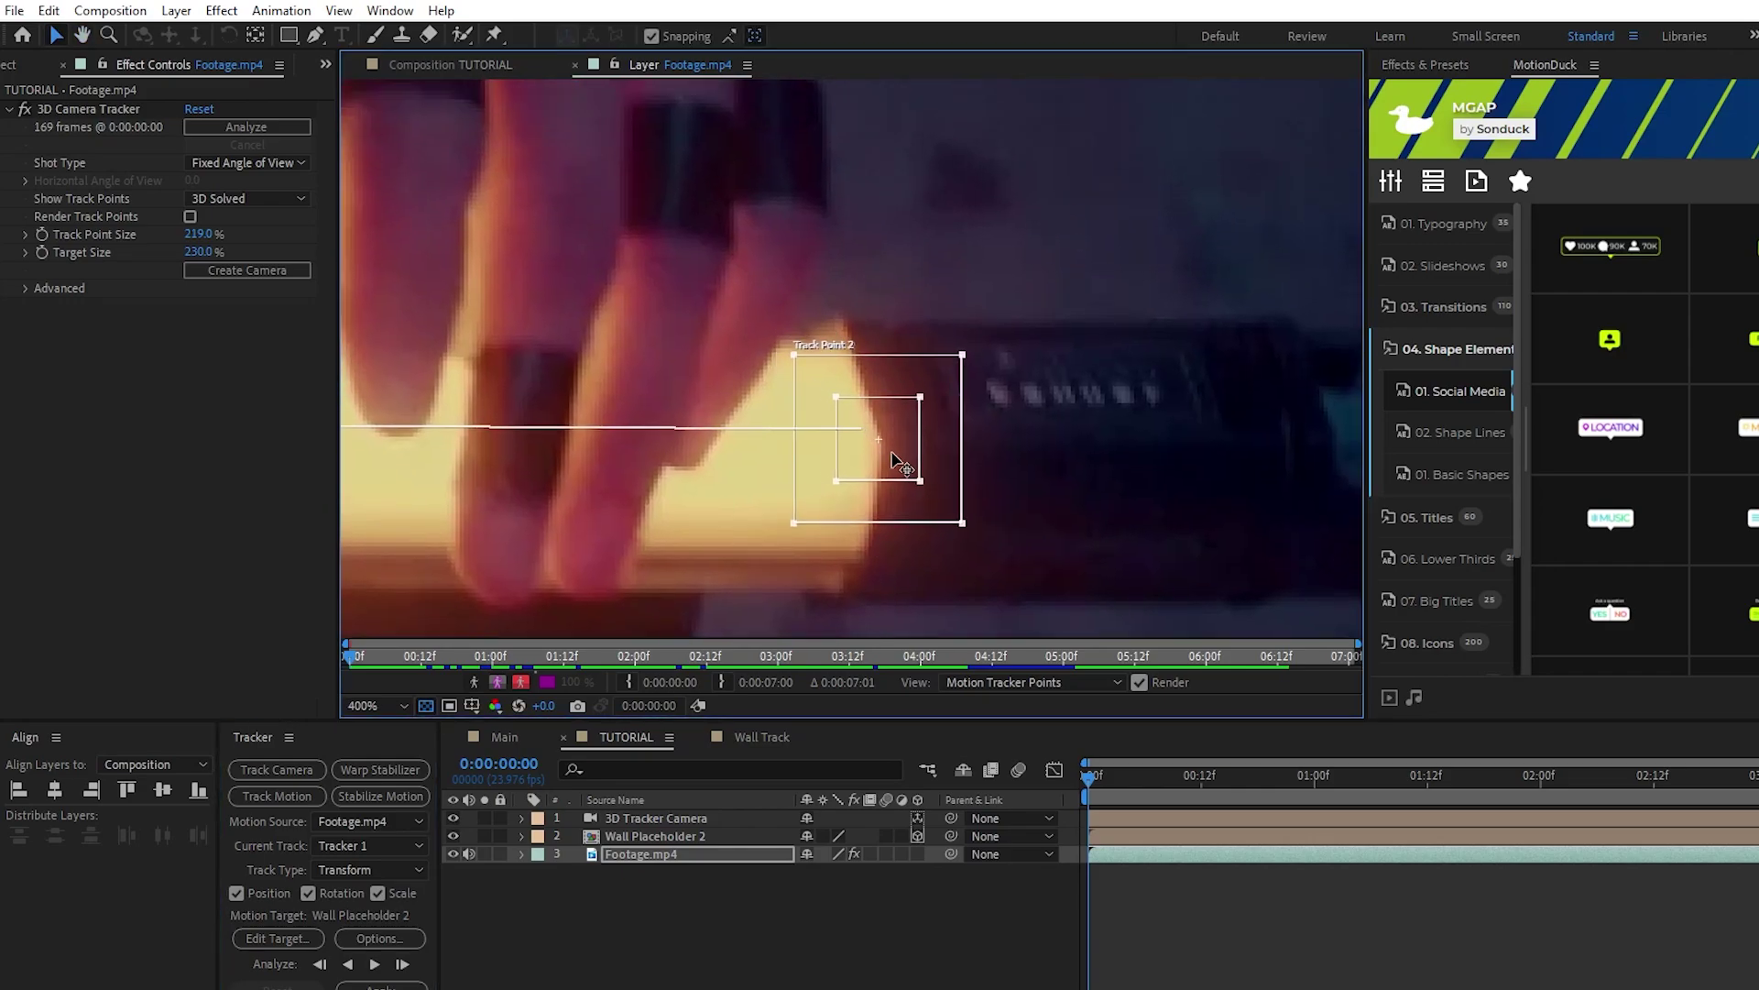
left_click_drag(892, 458, 893, 461)
Step: Enlarge Track Point 2's search and feature regions around the tube's right end
left_click_drag(964, 528, 1008, 312)
left_click_drag(970, 330, 952, 622)
left_click_drag(989, 583, 1034, 501)
left_click_drag(908, 350, 922, 458)
Step: Analyze Tracker 1 one frame forward and check Track Point 2 up close
scroll(922, 458, "down", 6)
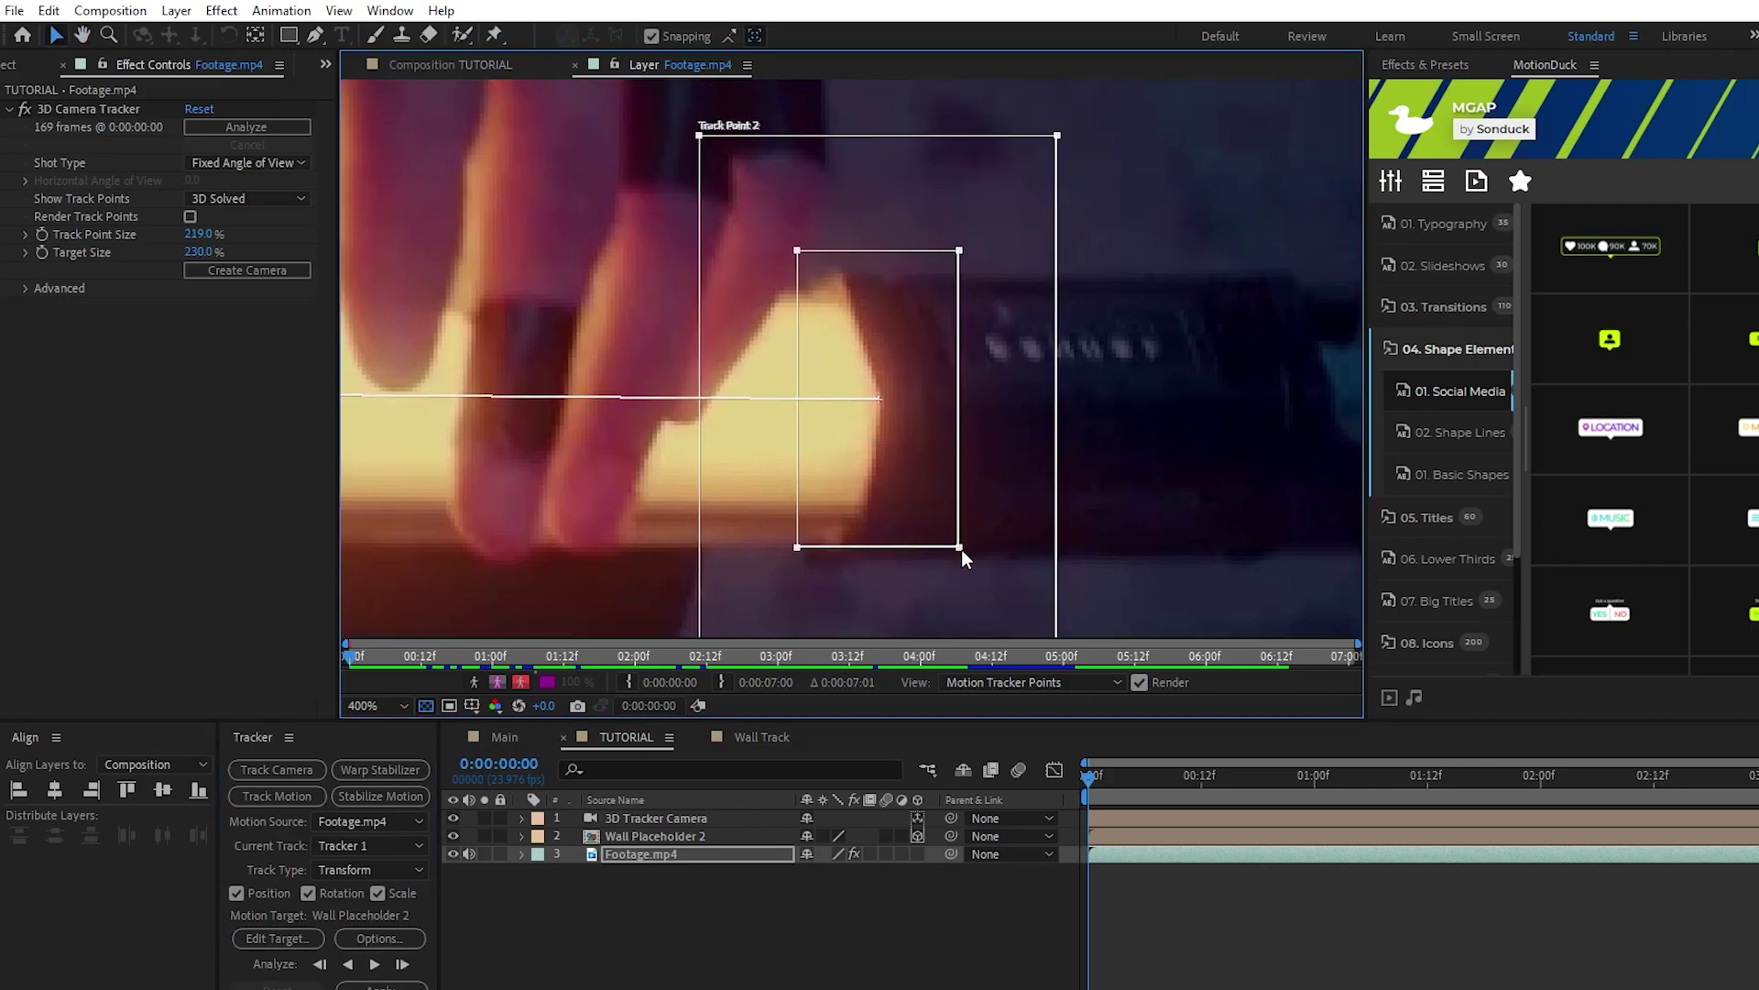
left_click_drag(743, 455, 727, 459)
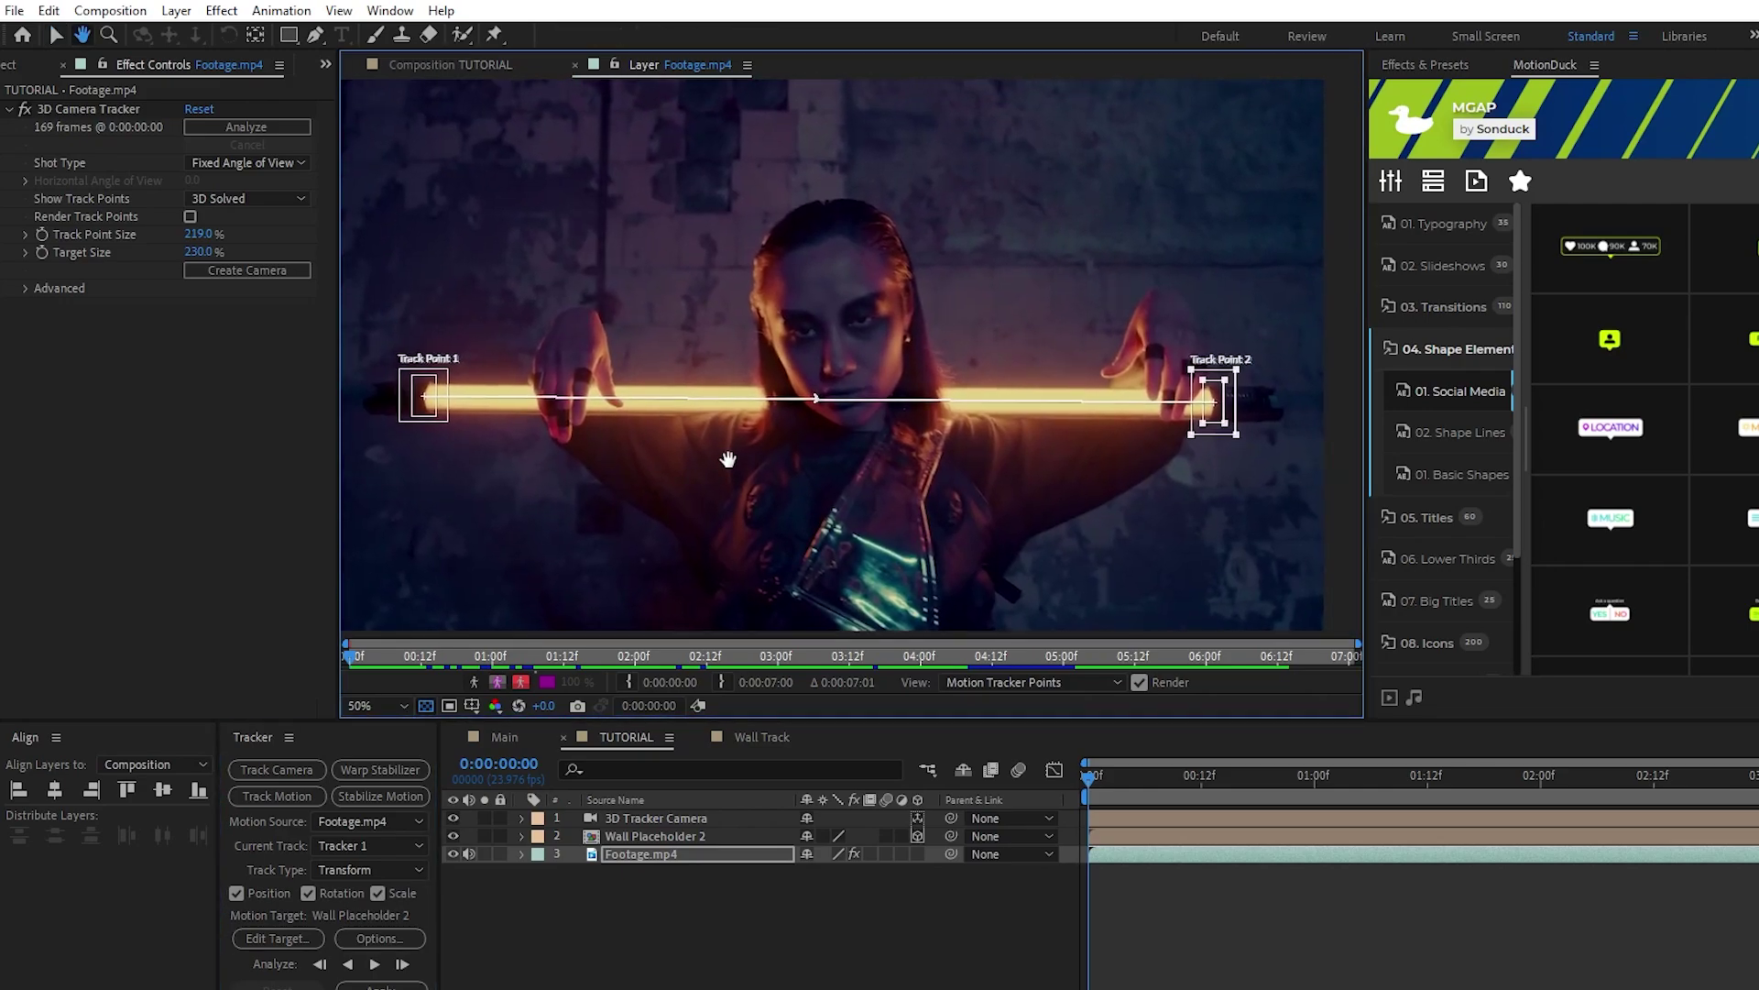
key("v")
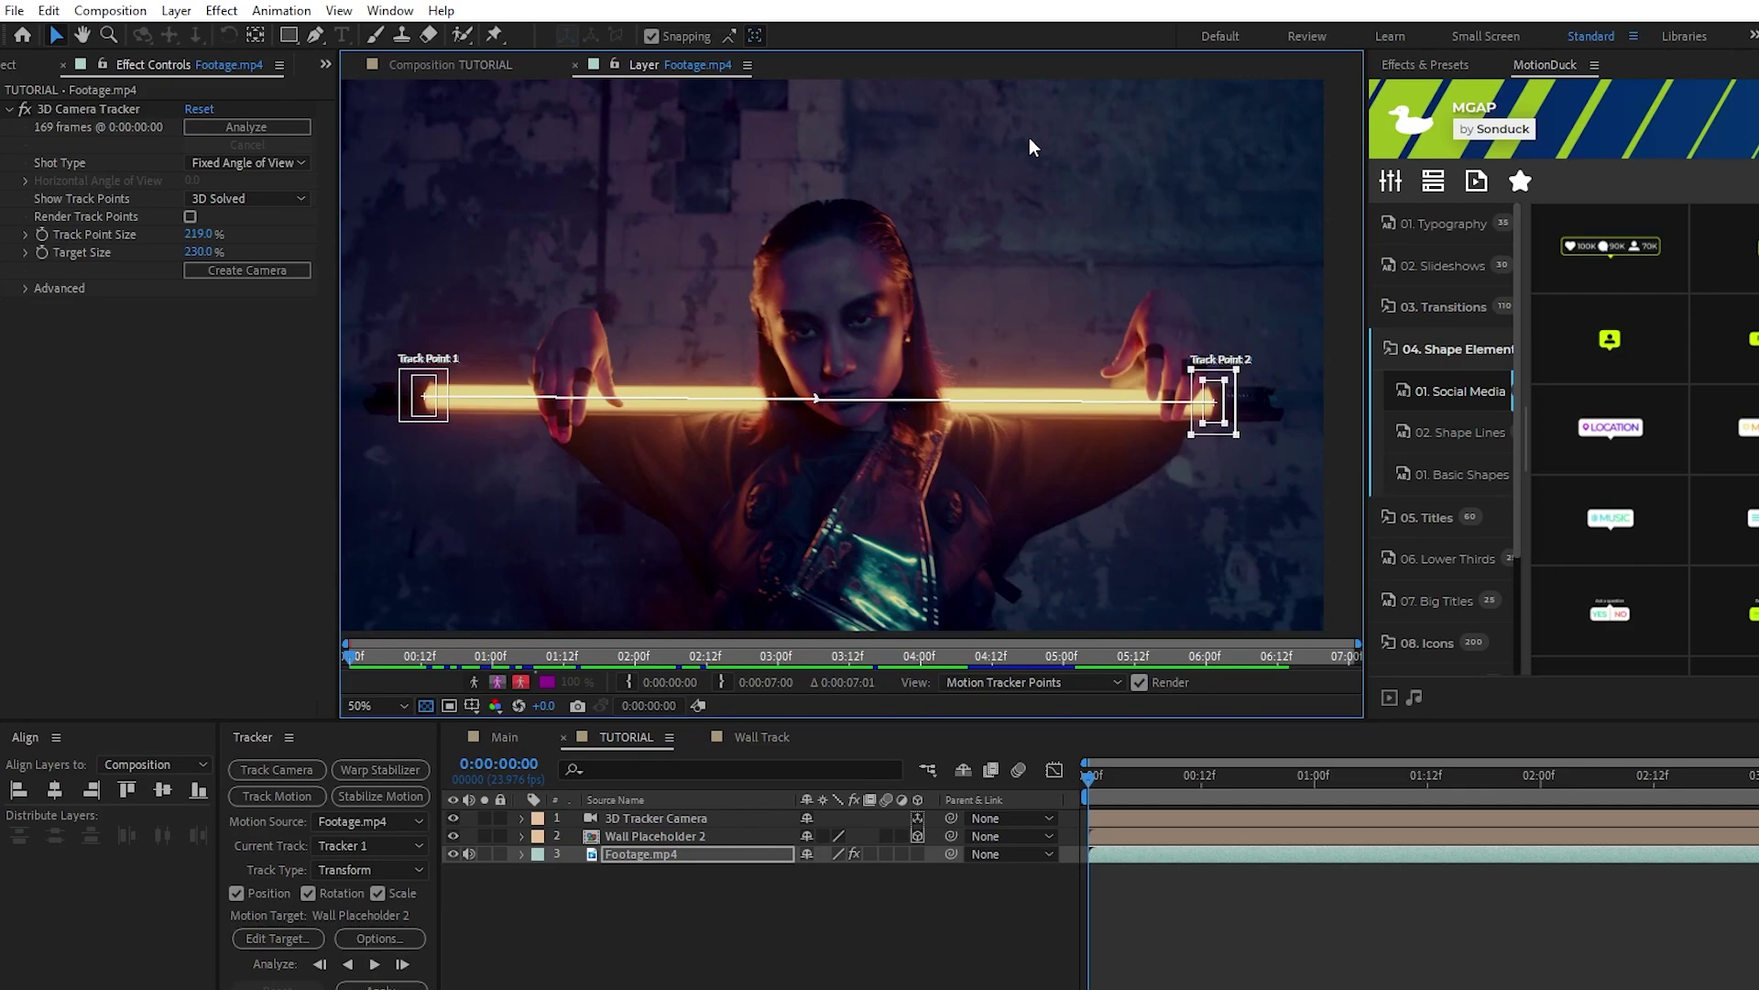
key("h")
left_click_drag(746, 314, 801, 333)
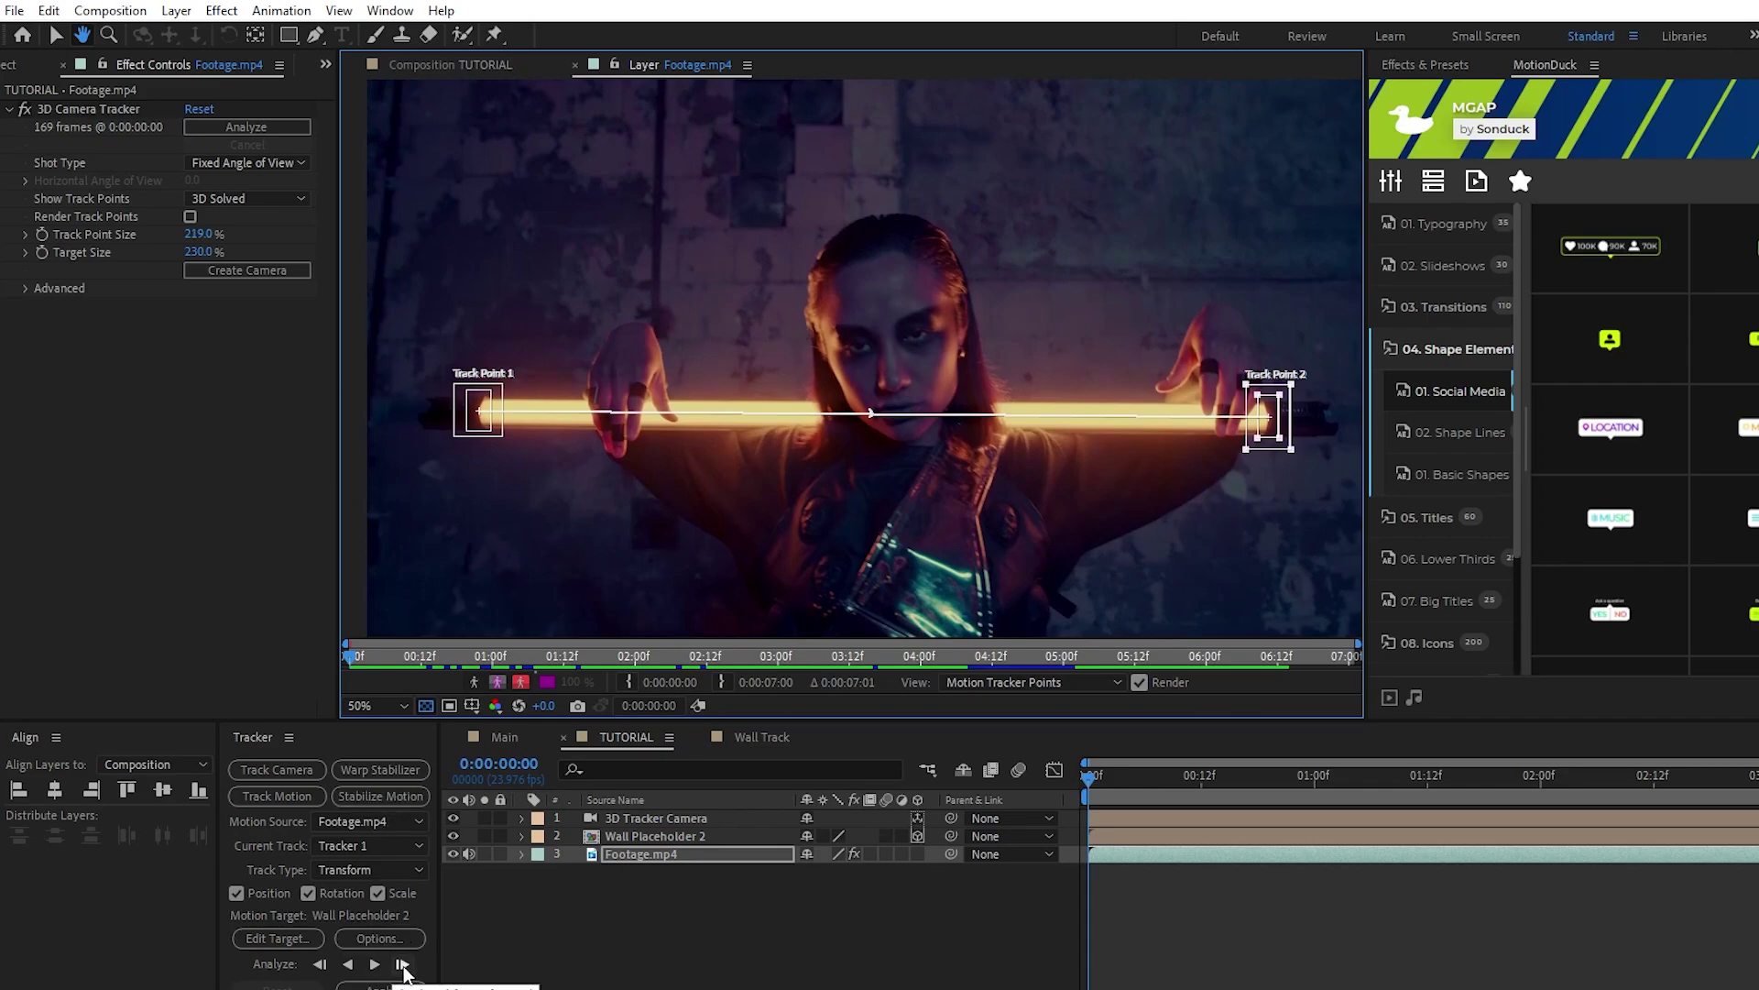
left_click(403, 964)
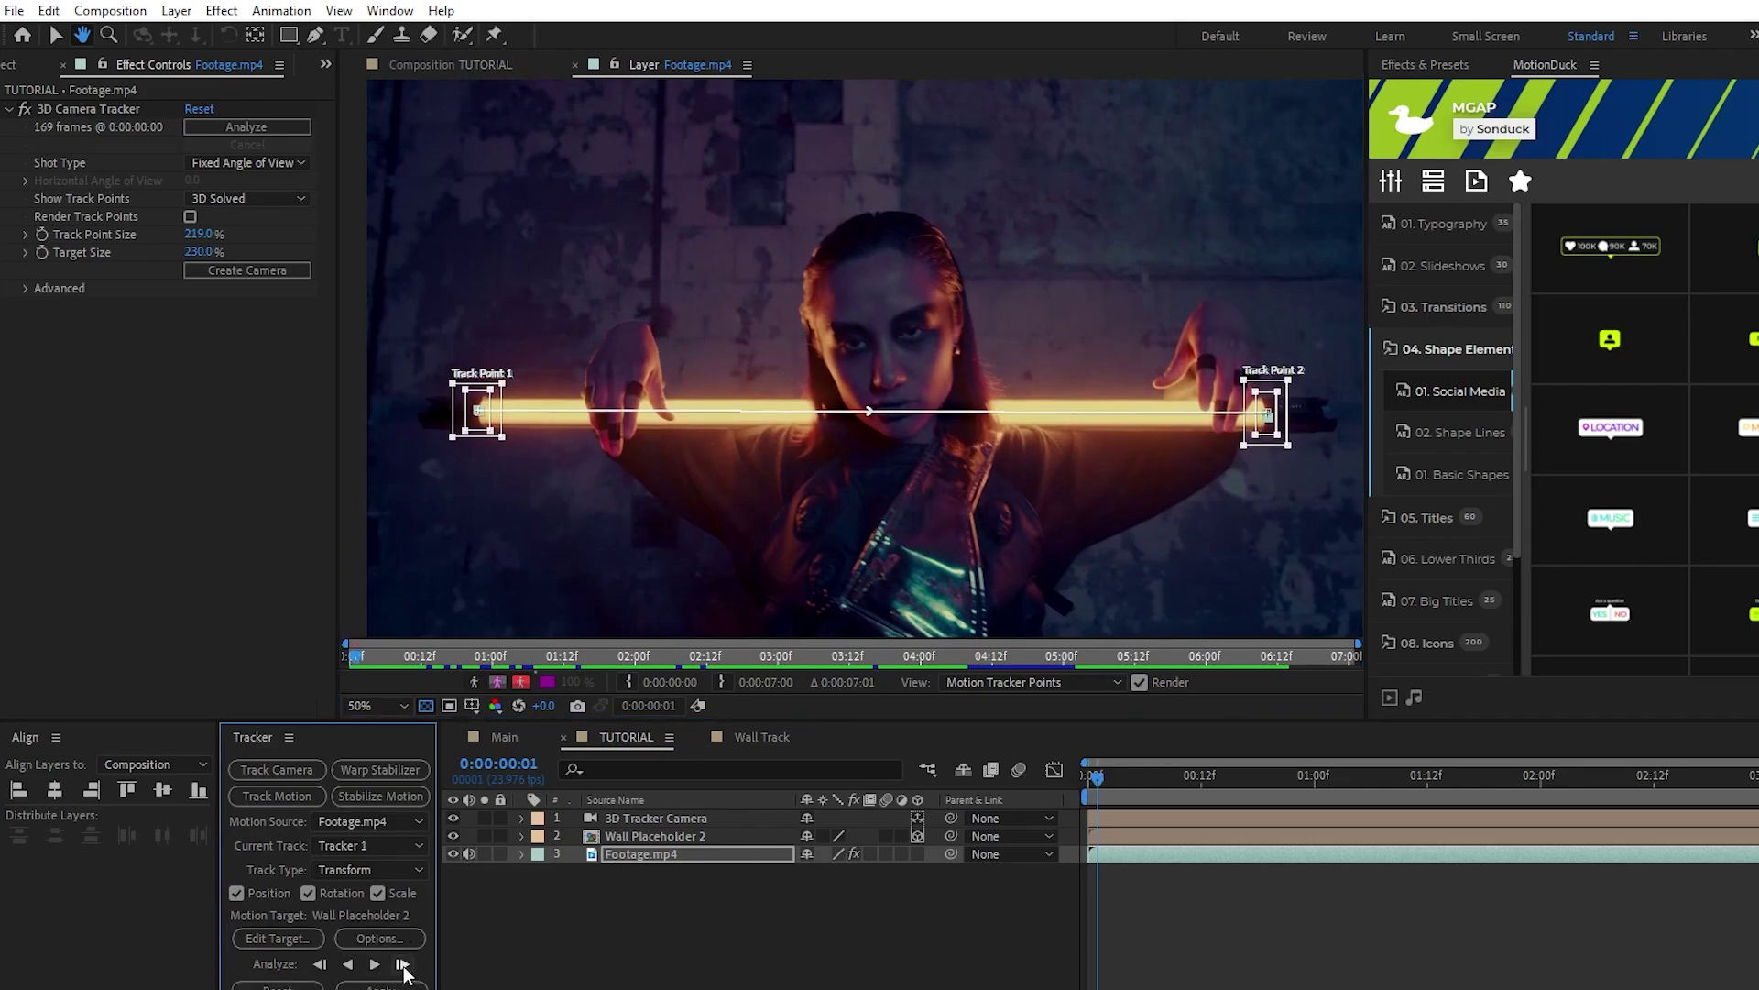
scroll(1301, 426, "up", 6)
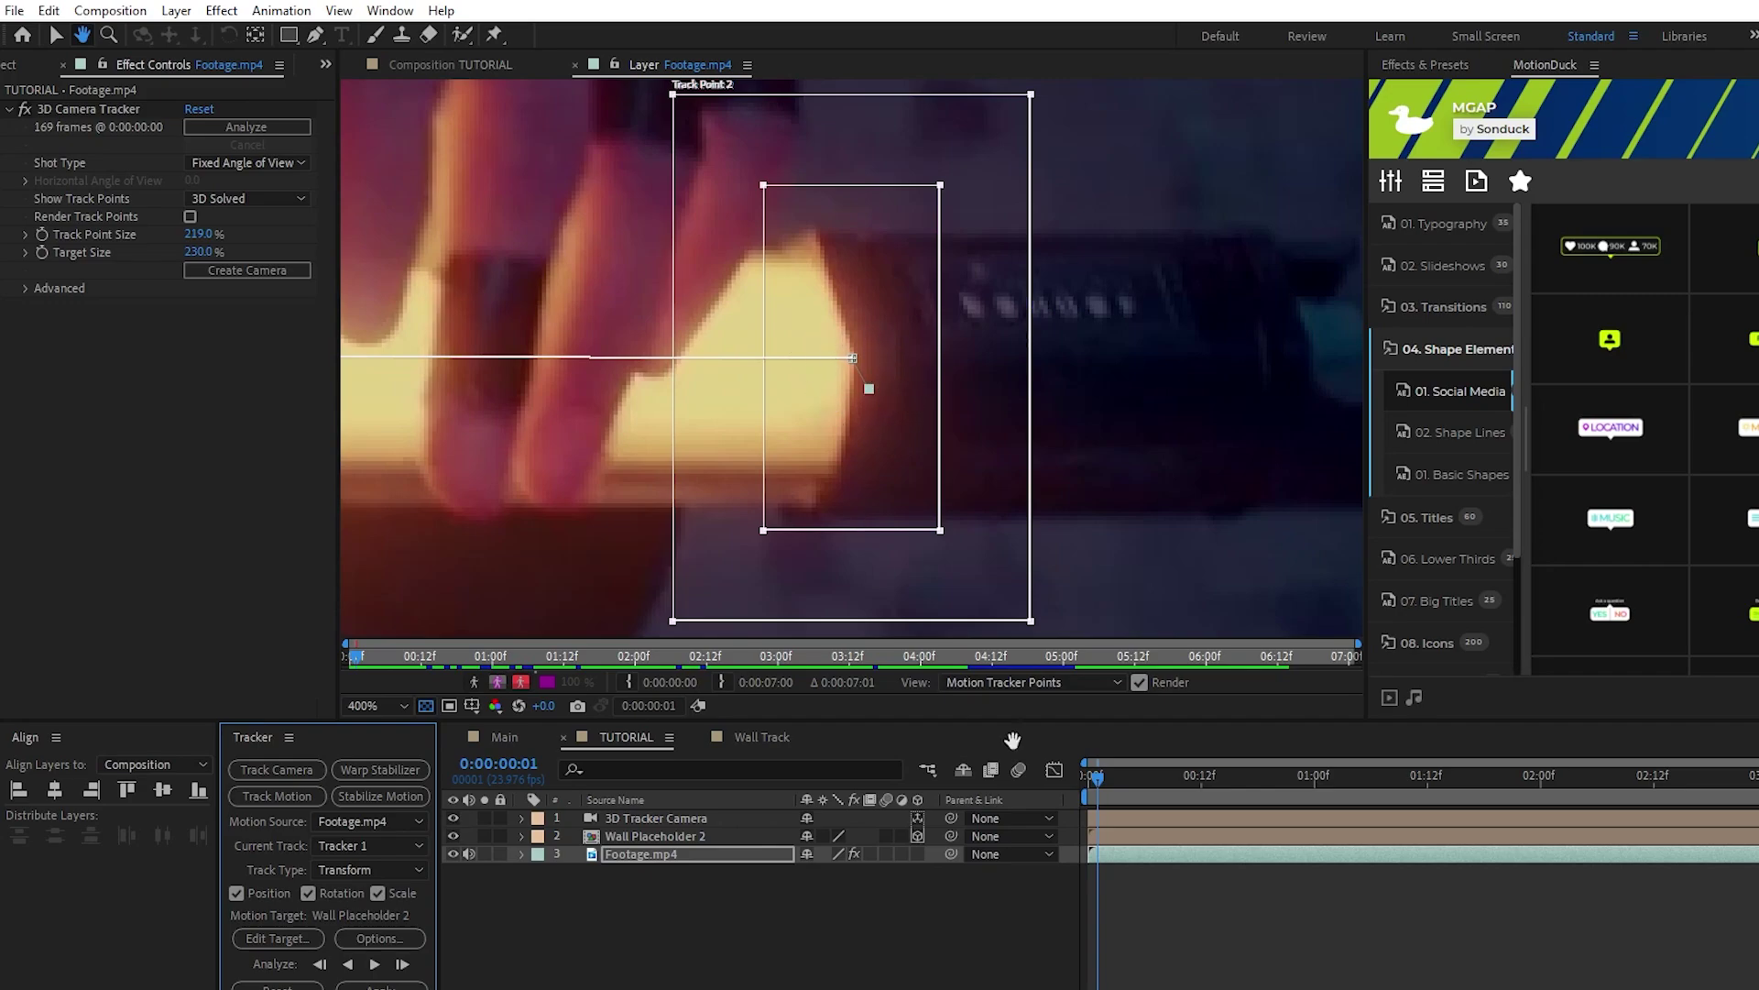
Step: Check both track points on the tube at frame 1, and analyze Tracker 1 forward through the rest of the clip
key("v")
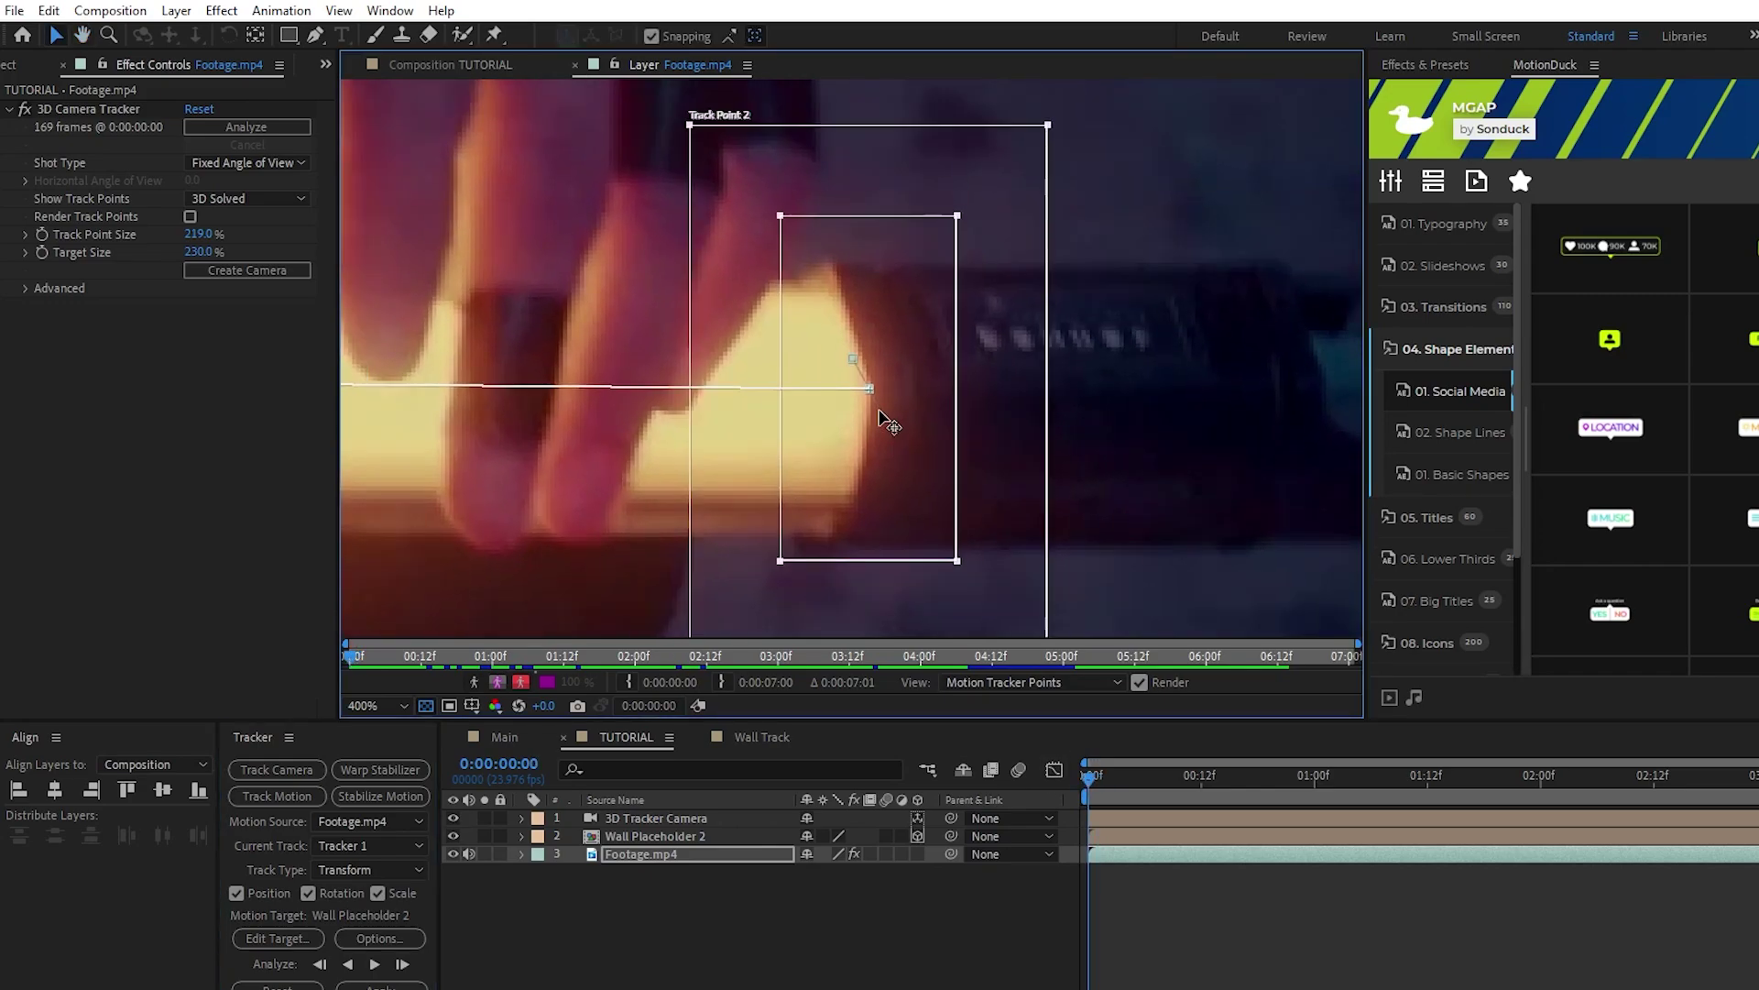
key("h")
scroll(1164, 482, "down", 4)
scroll(1164, 482, "down", 3)
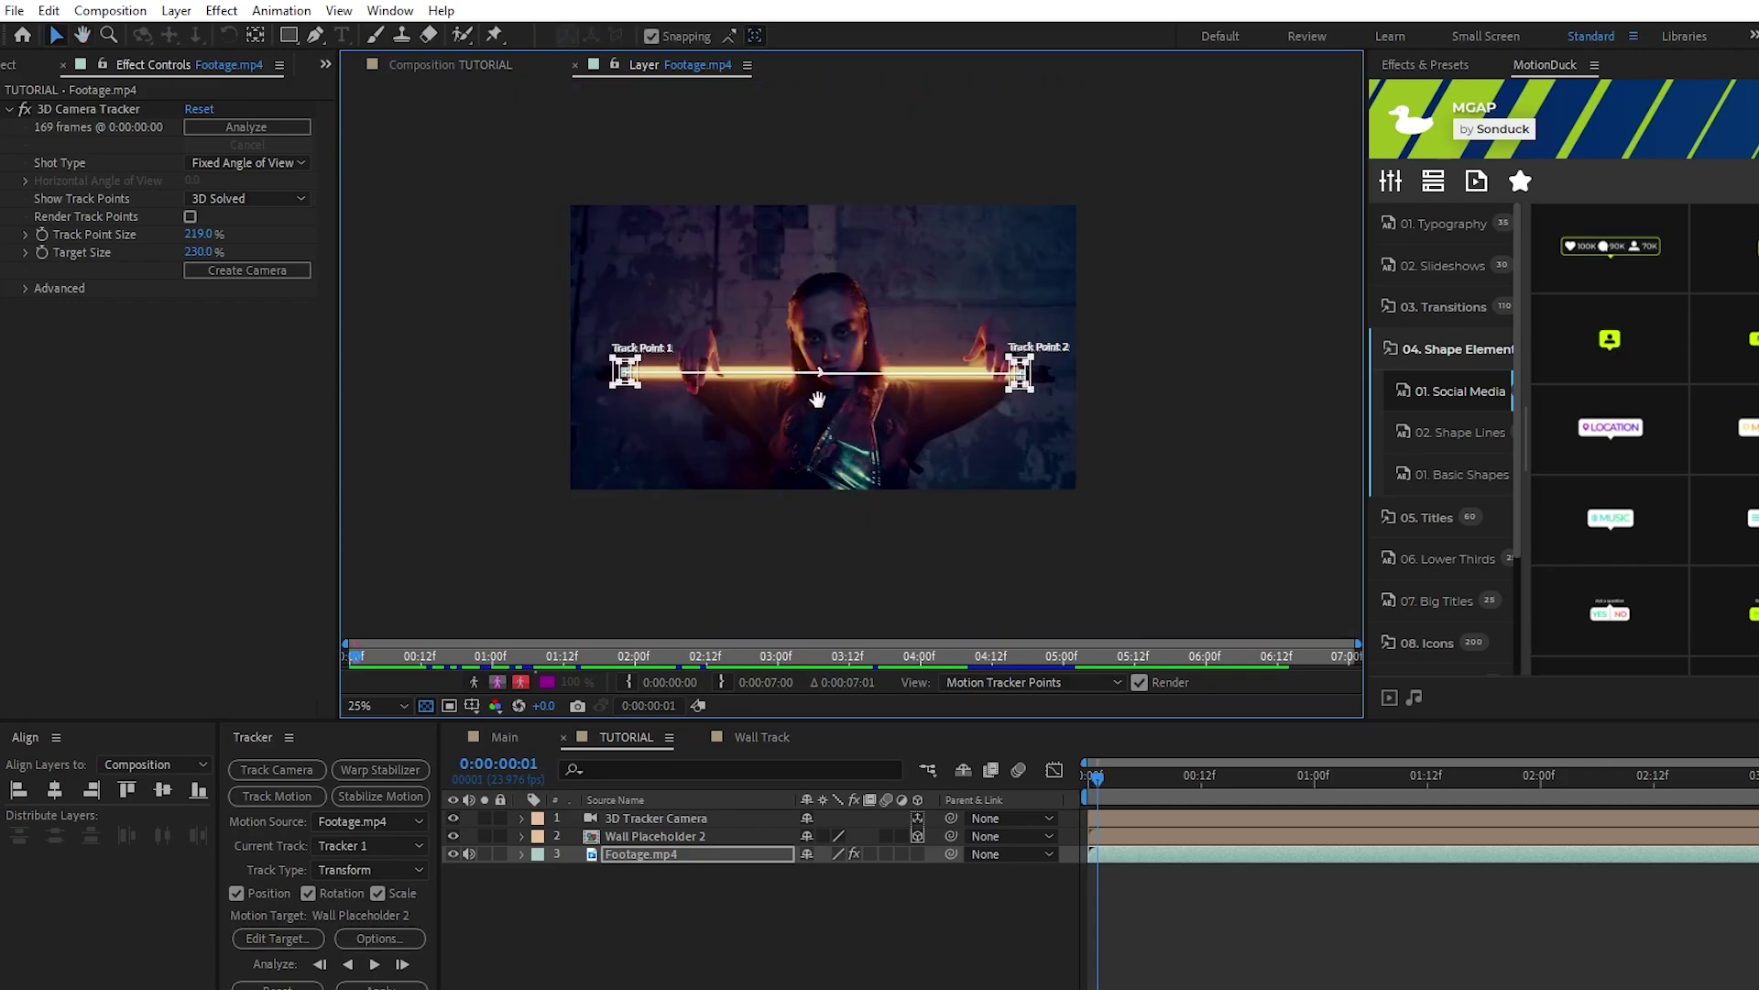
scroll(917, 451, "up", 2)
left_click_drag(916, 451, 946, 476)
key("v")
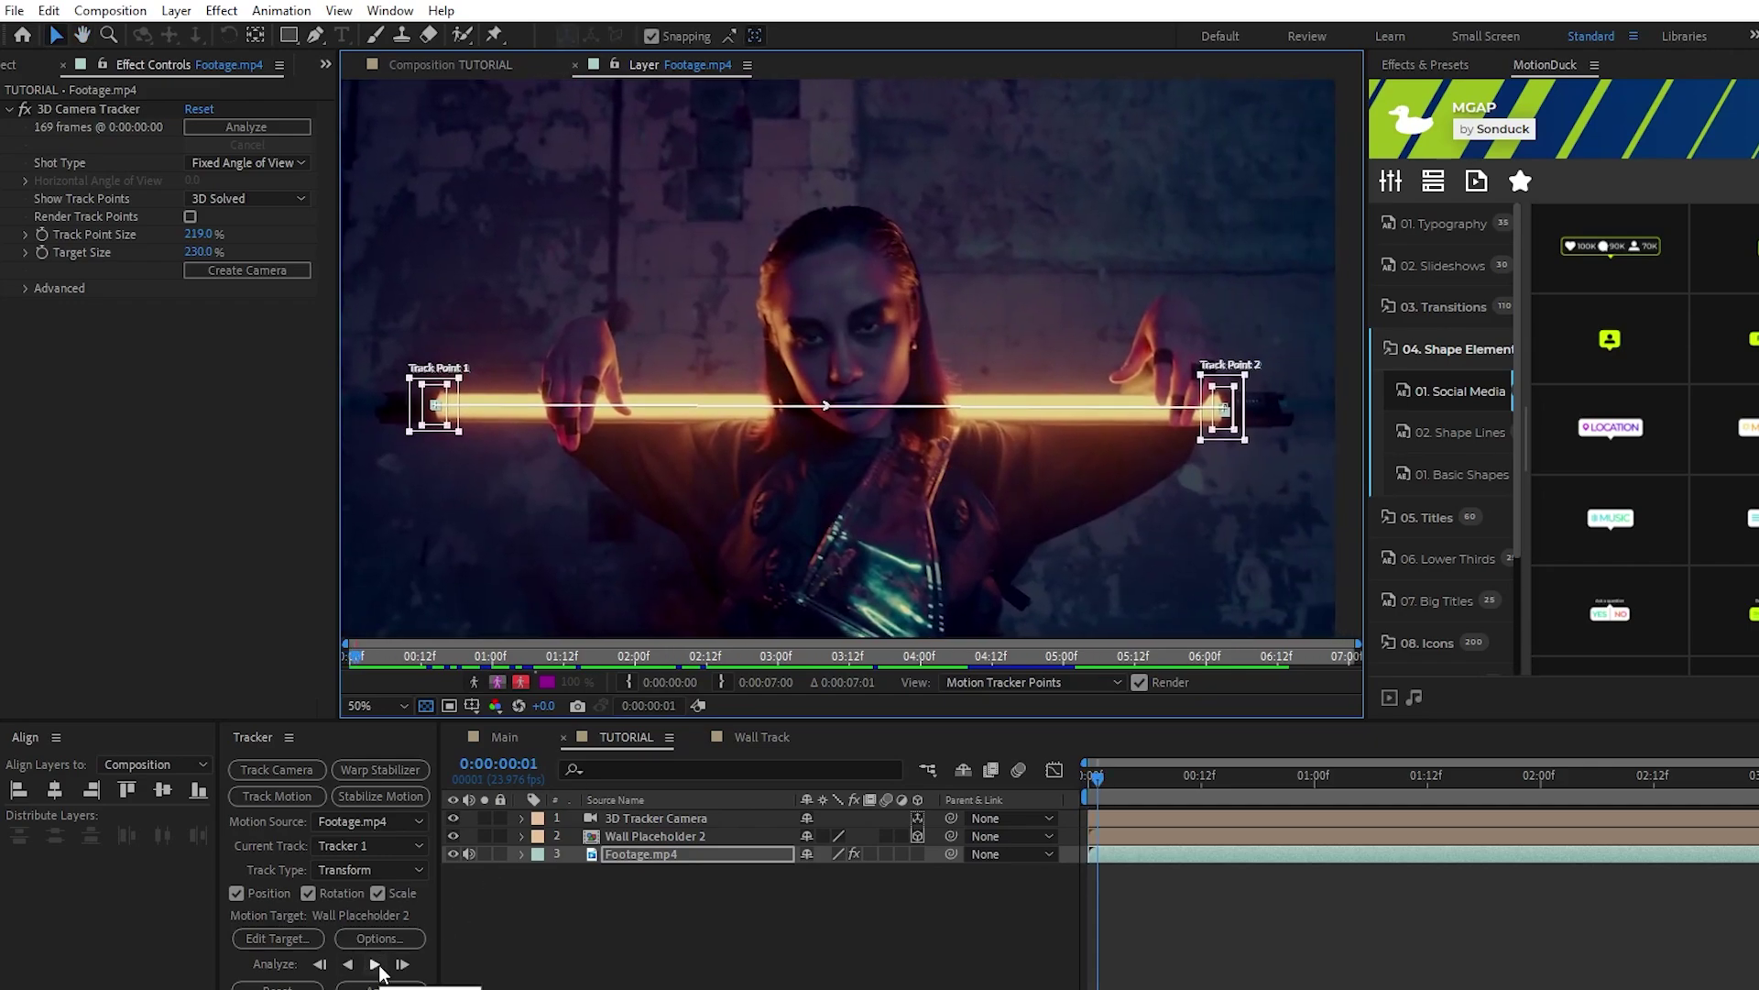
left_click(377, 965)
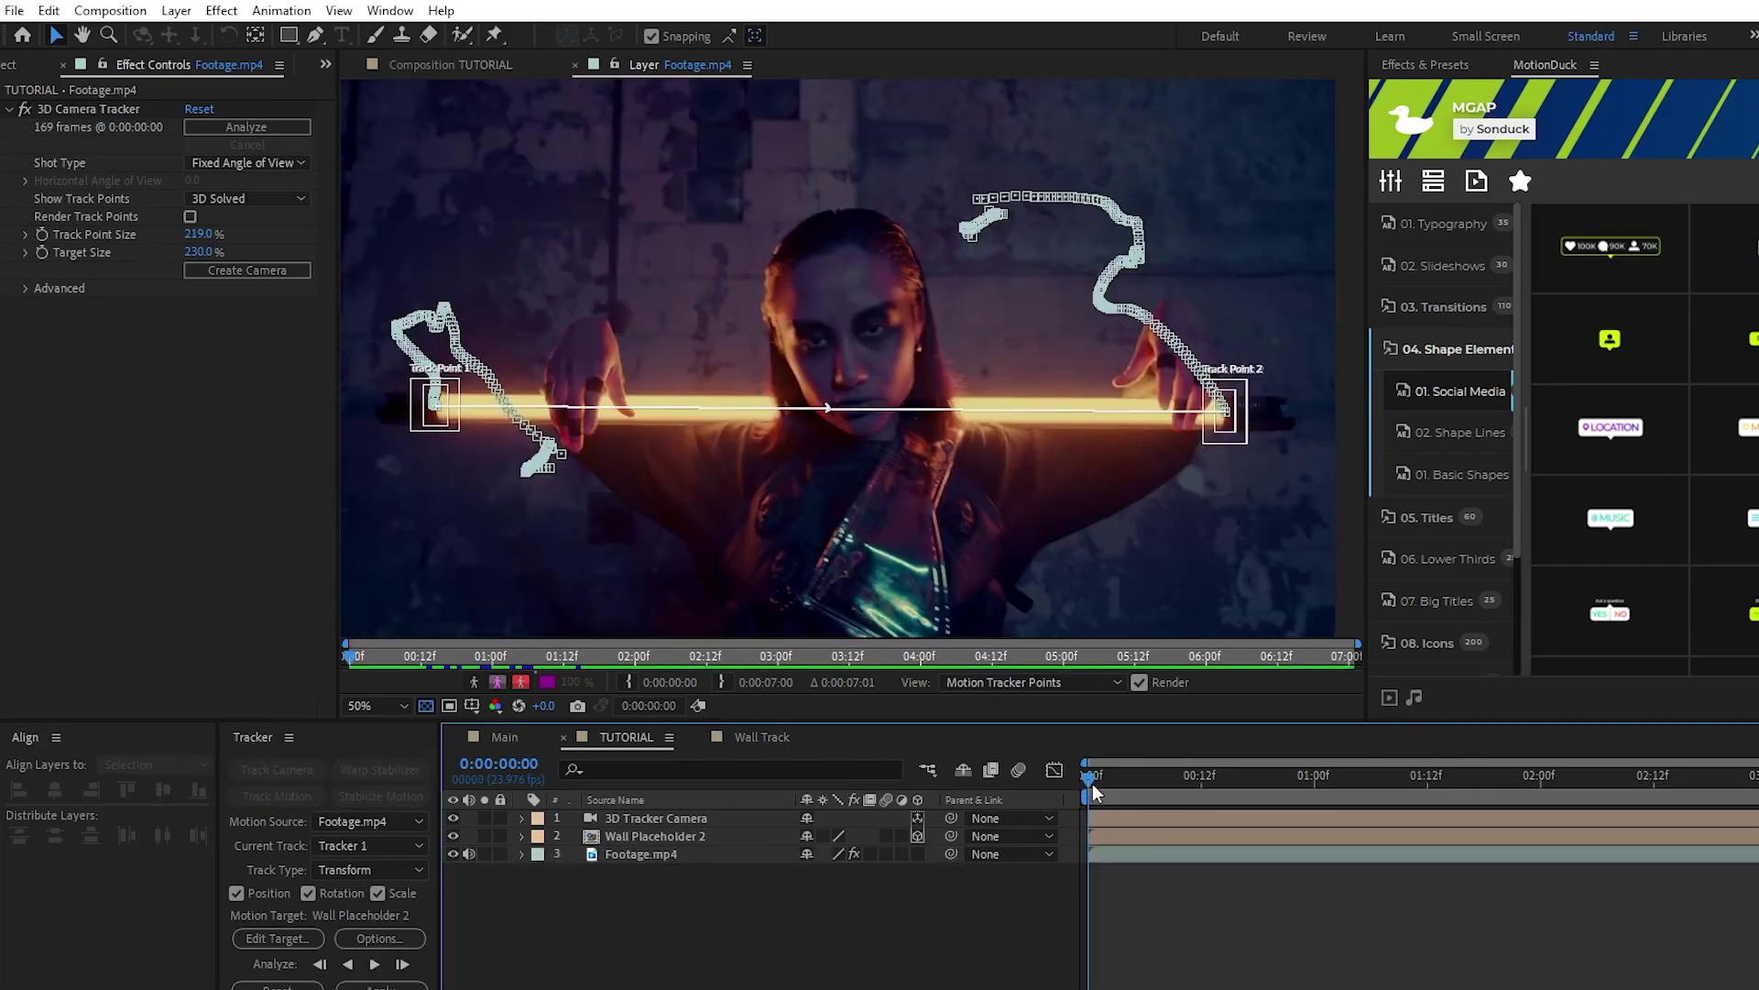
left_click_drag(1093, 785, 990, 899)
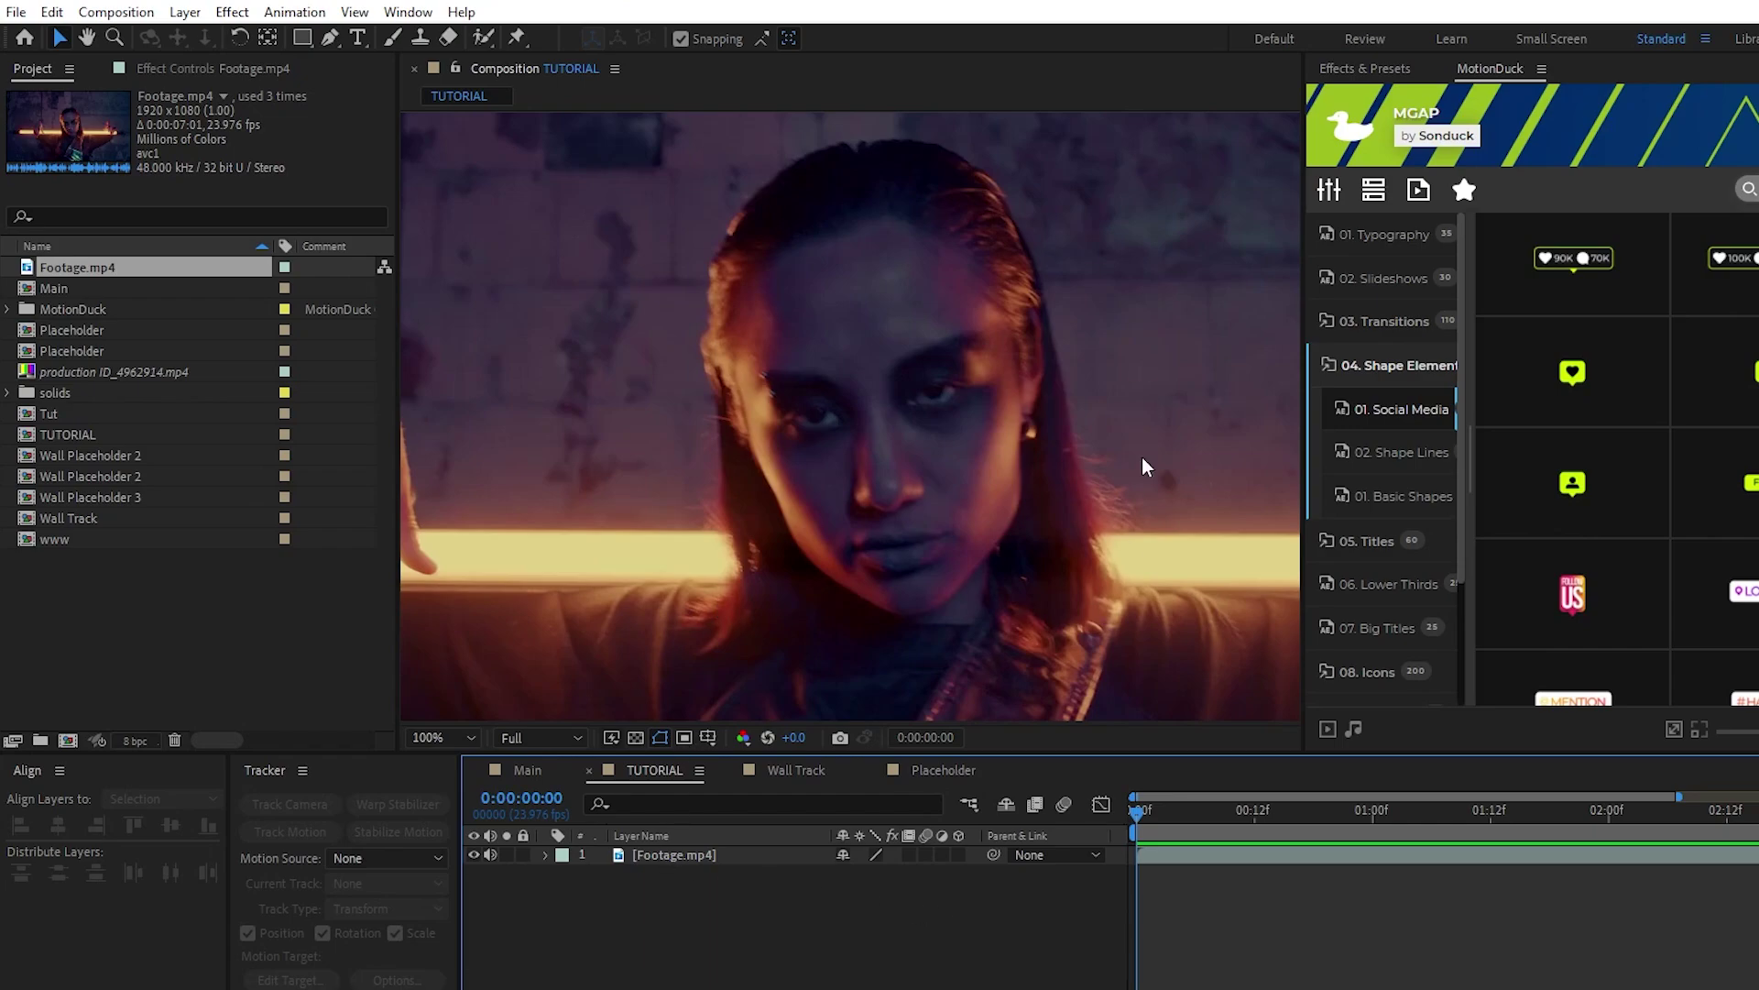
Step: Open the Footage.mp4 layer with the eye tracking and examine up close where the track points drift off the eyes
double_click(695, 855)
scroll(852, 522, "up", 3)
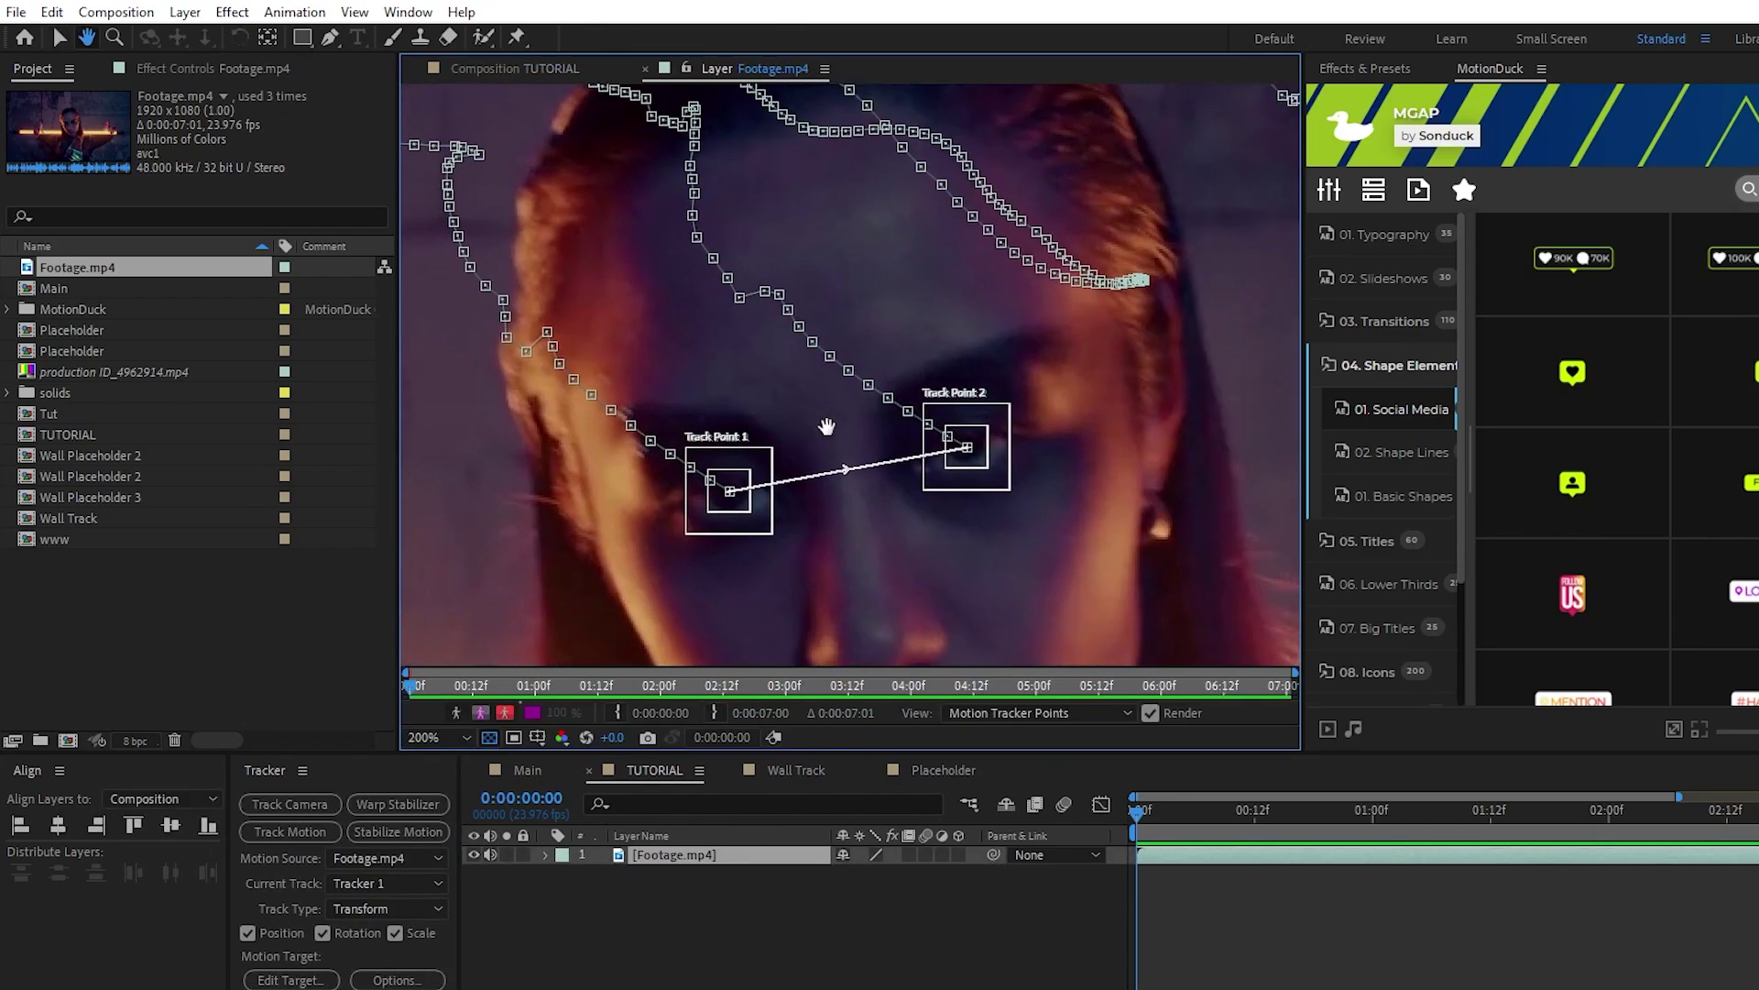
key("space")
left_click_drag(886, 511, 913, 364)
key("space")
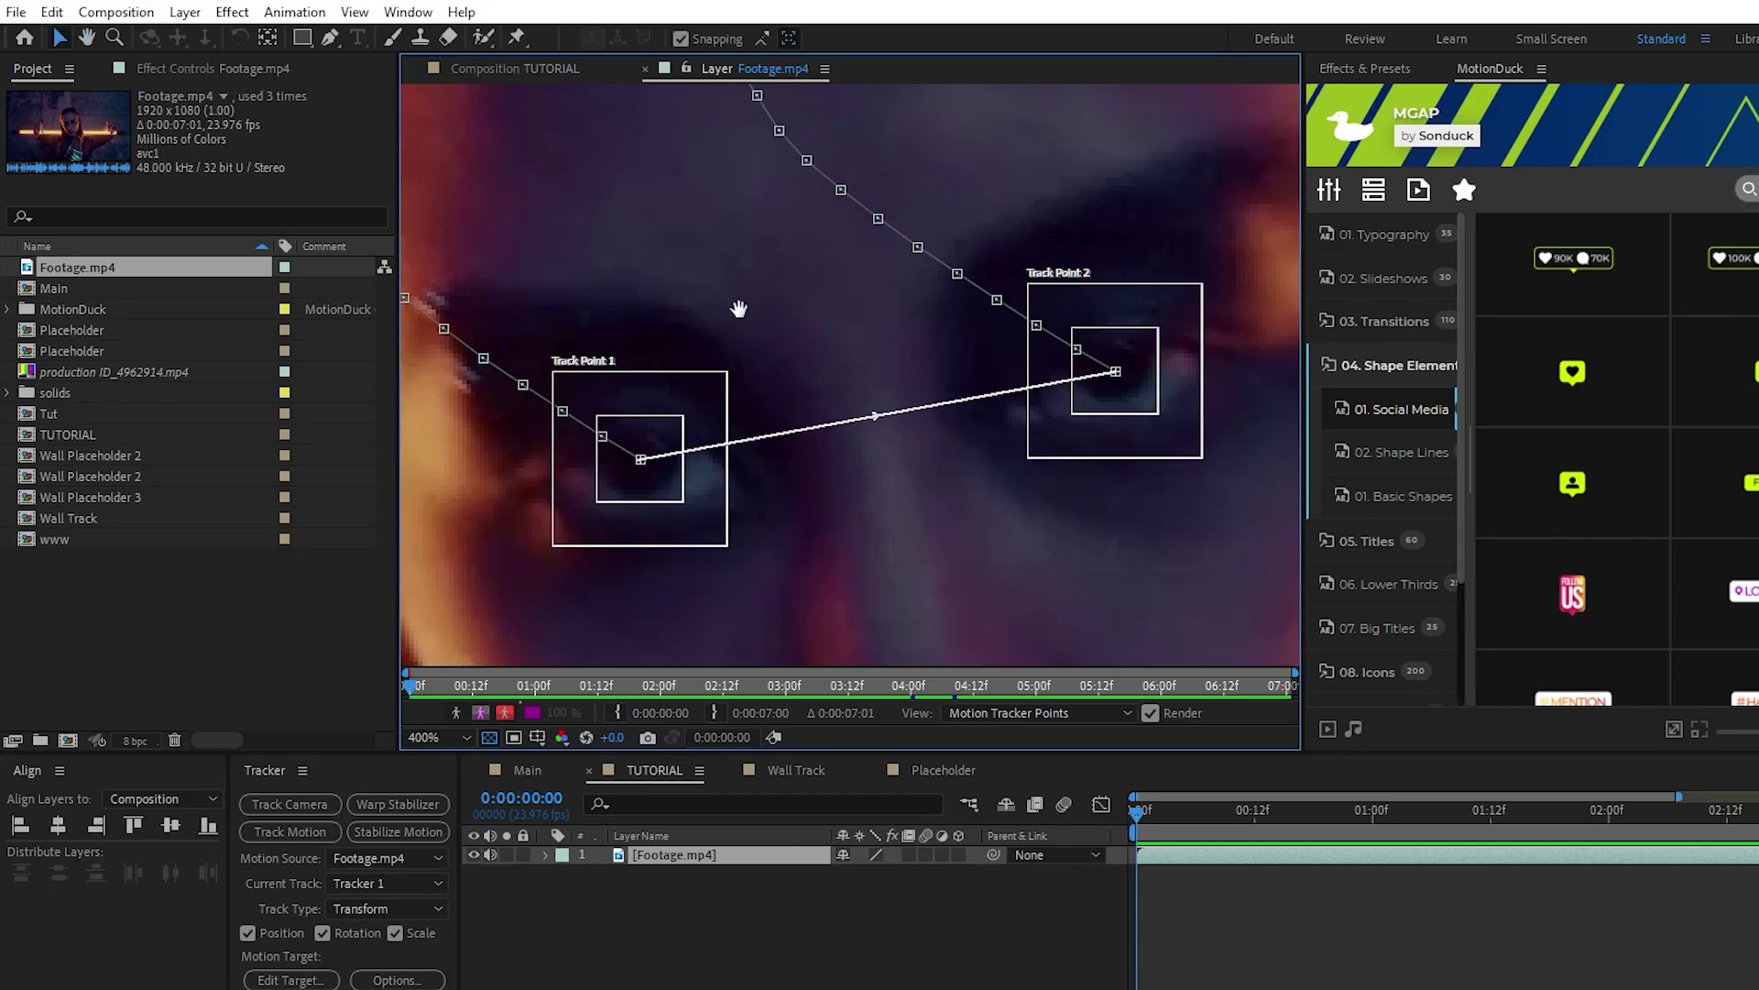
left_click_drag(738, 311, 944, 432)
scroll(944, 432, "down", 1)
key("space")
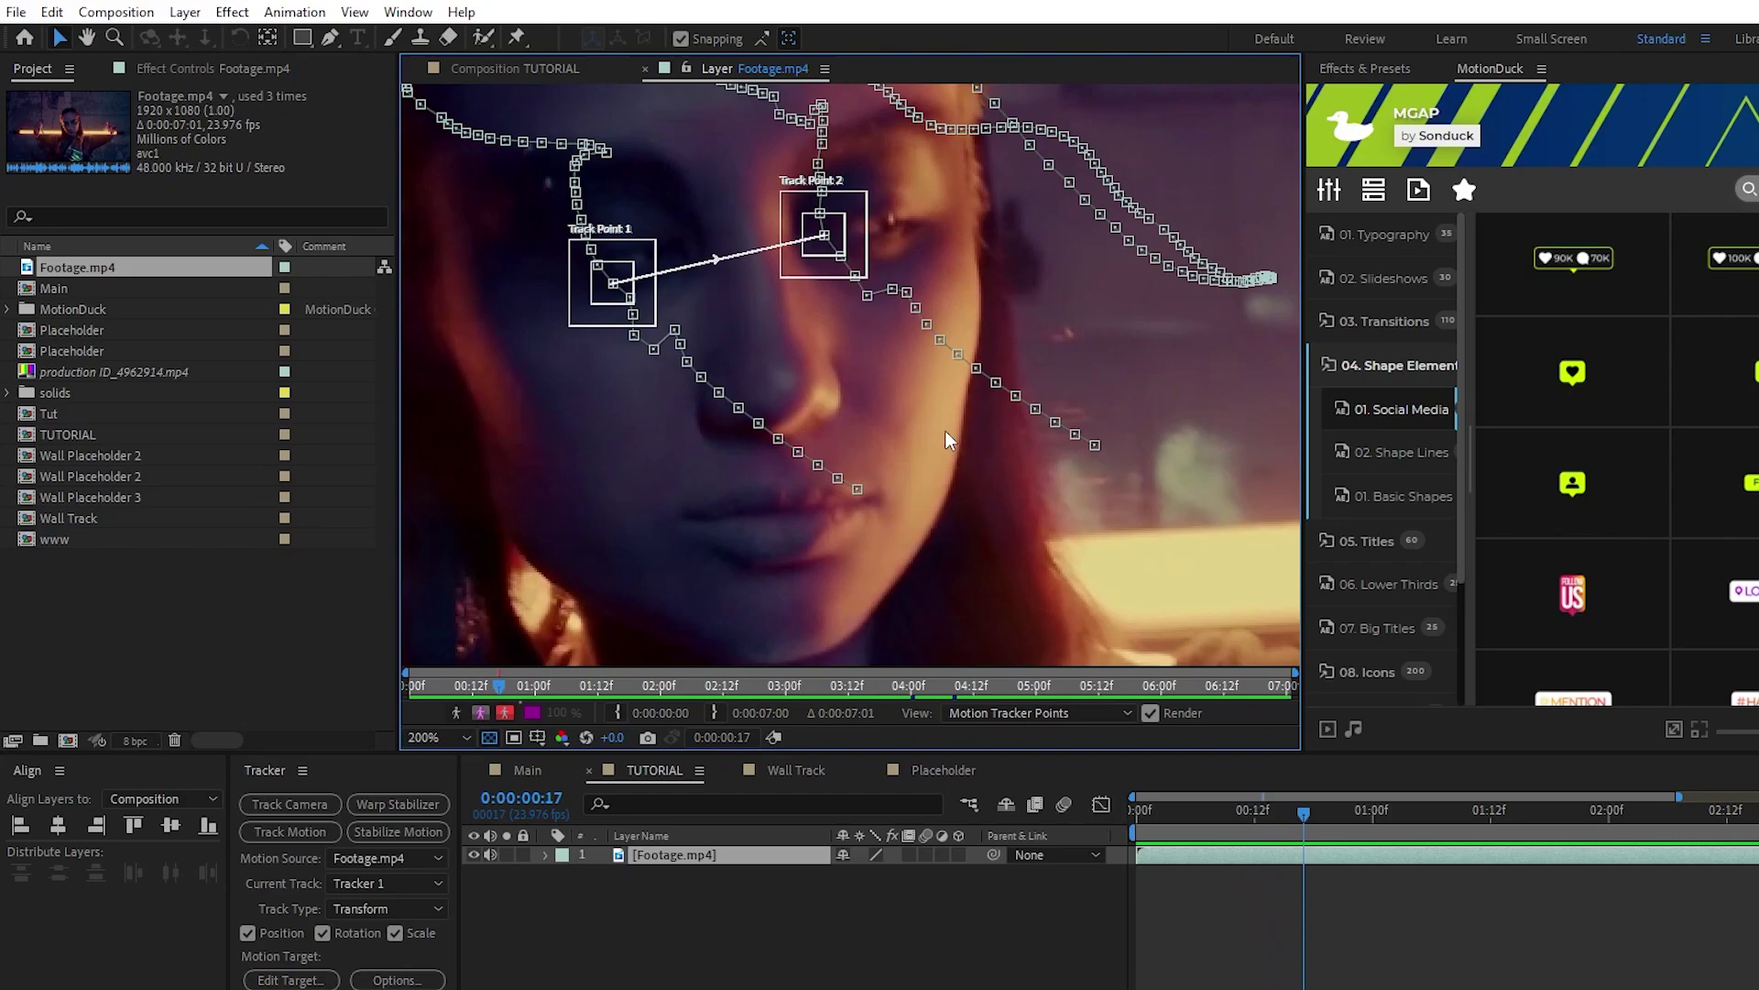
key("space")
scroll(946, 441, "up", 2)
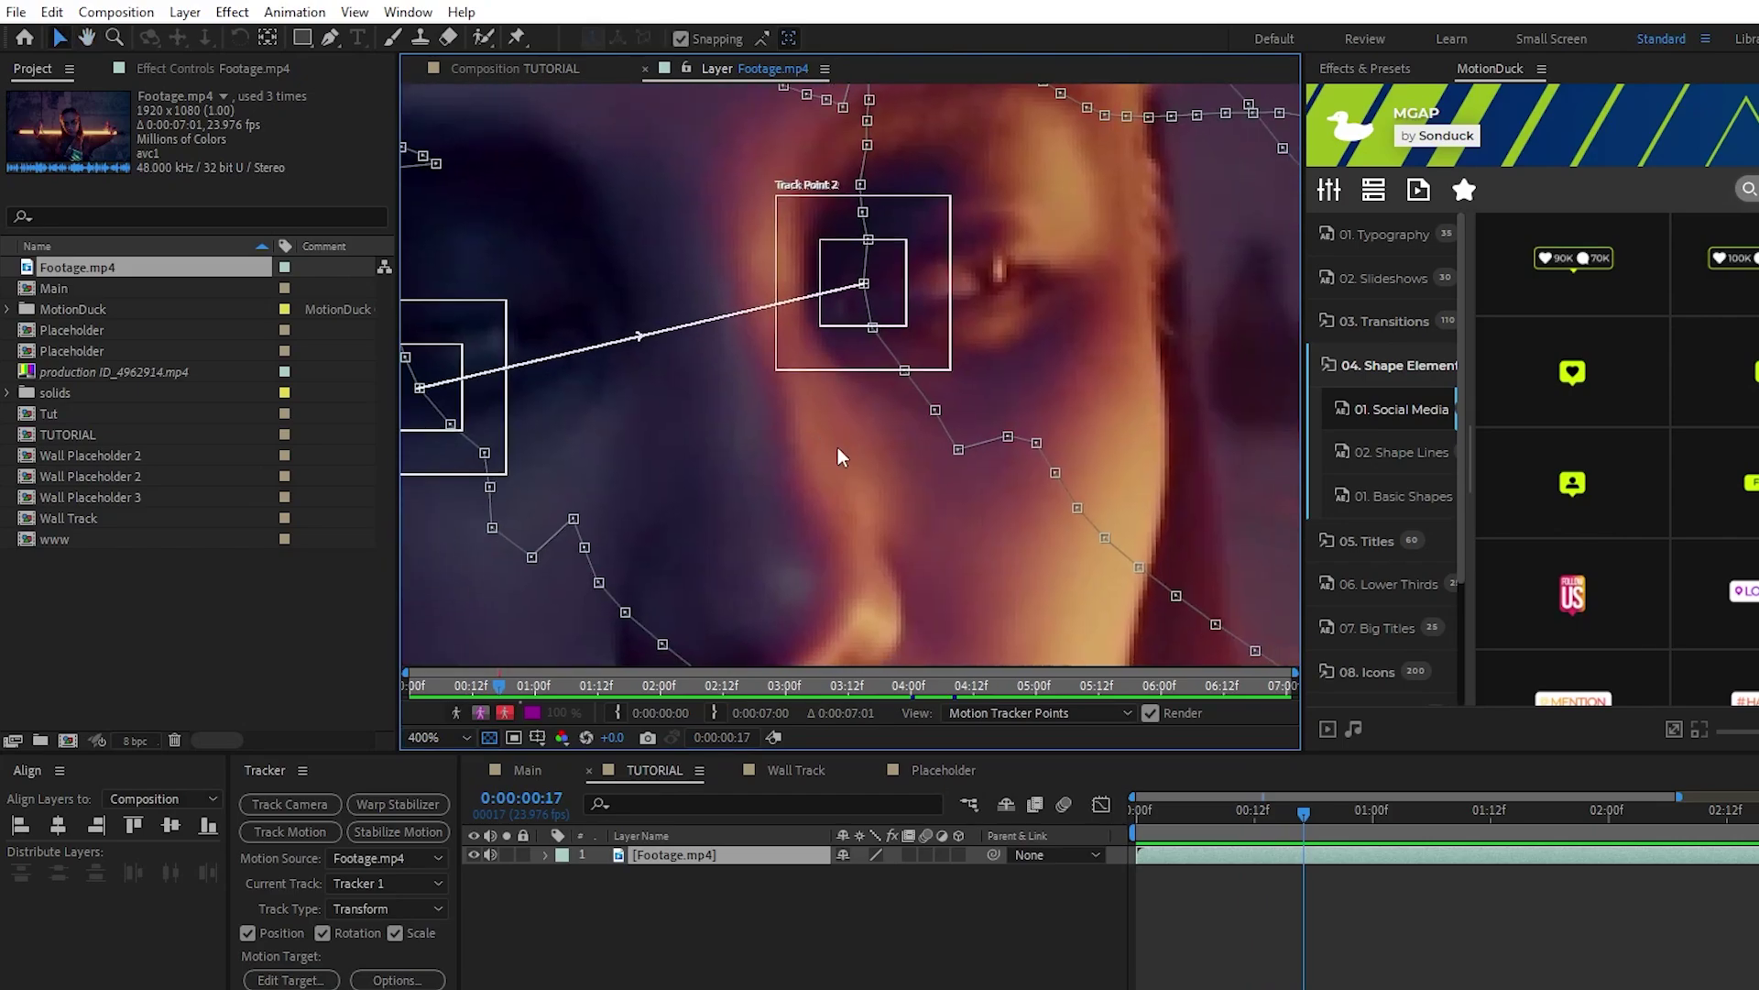
Step: Step through the frames from 0:00:00:13 to 0:00:00:20 and reposition Track Point 2 on the eye wherever it drifts
key("Page_Up")
key("Page_Up")
key("Page_Up")
key("Page_Up")
key("Page_Up")
key("Page_Down")
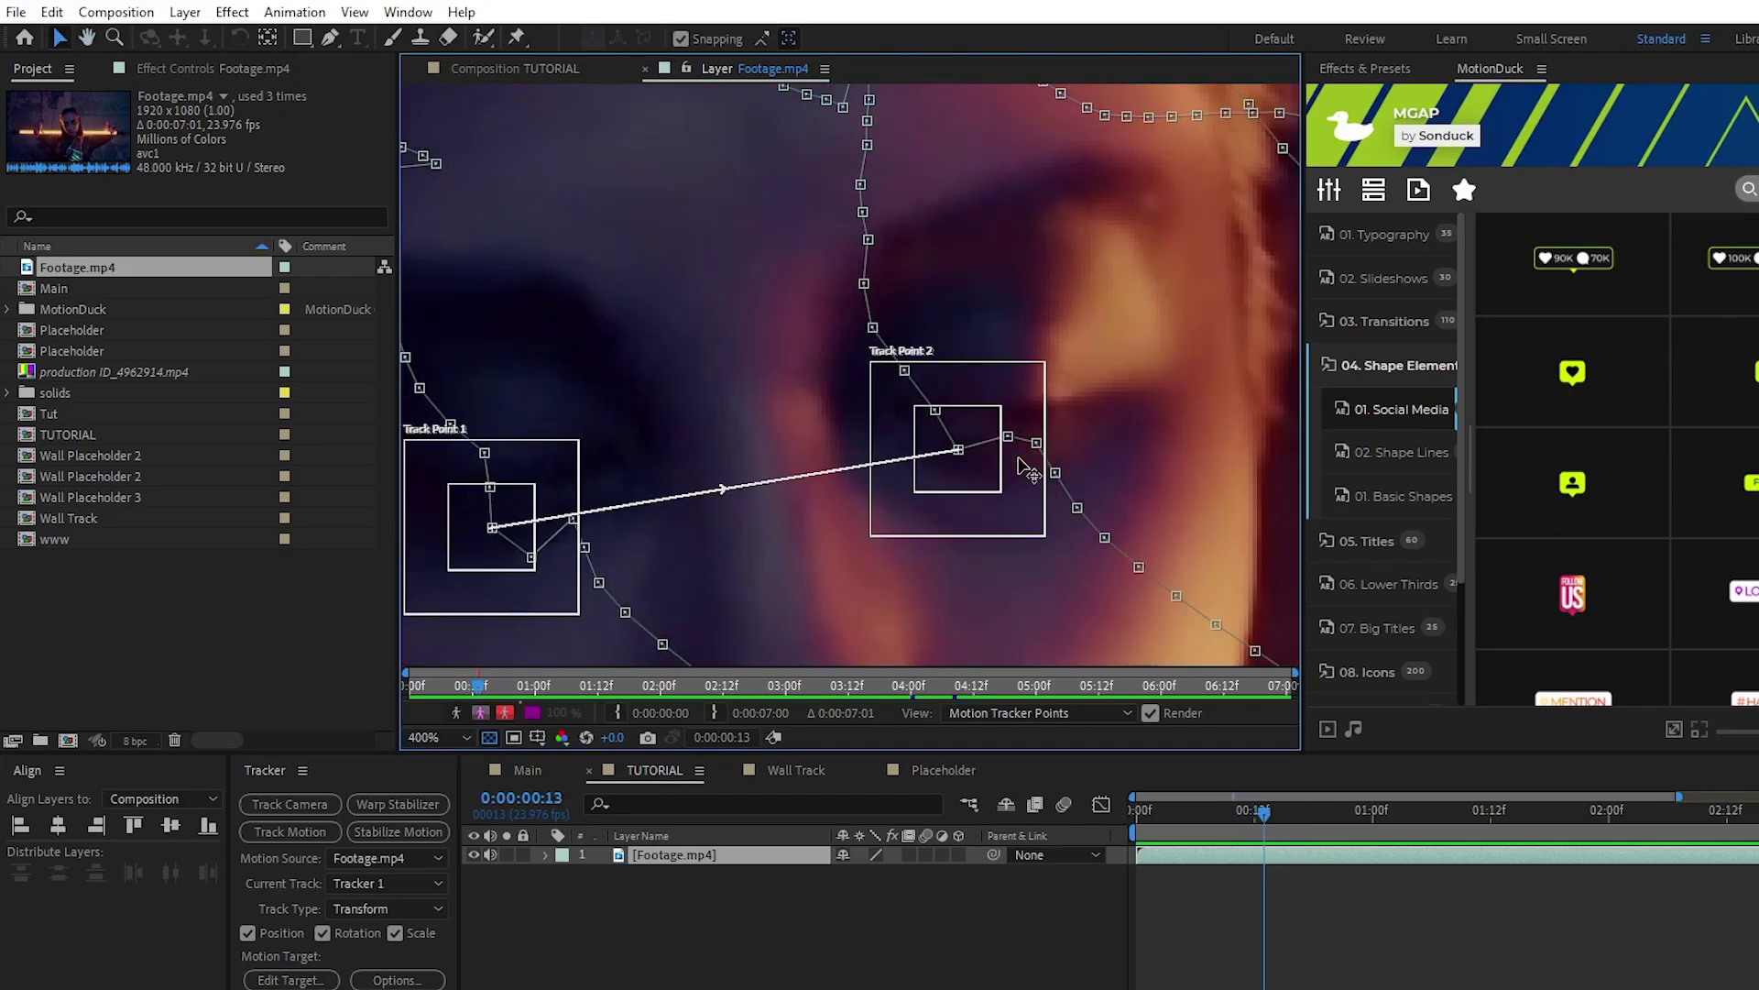
key("Page_Down")
left_click_drag(942, 438, 993, 384)
key("Page_Down")
key("Page_Down")
left_click_drag(881, 354, 983, 340)
key("Page_Down")
left_click_drag(874, 309, 960, 303)
key("Page_Down")
key("Page_Down")
left_click_drag(876, 266, 916, 197)
key("Page_Down")
key("Page_Down")
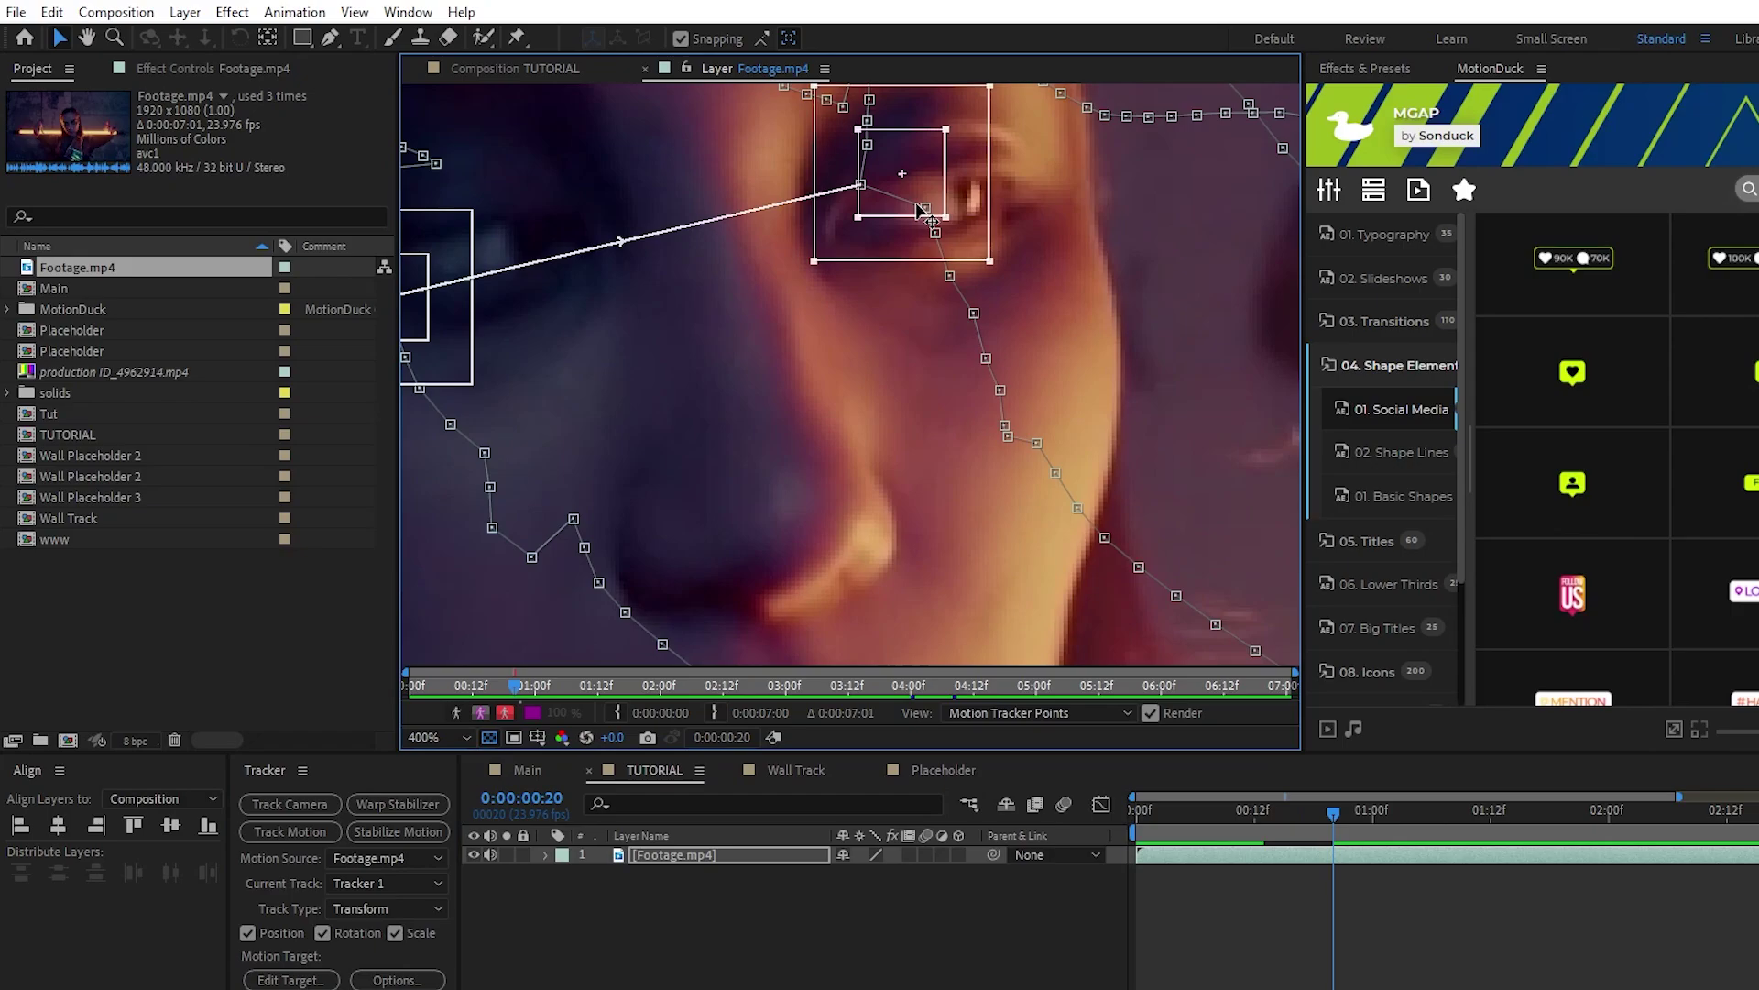
key("Page_Down")
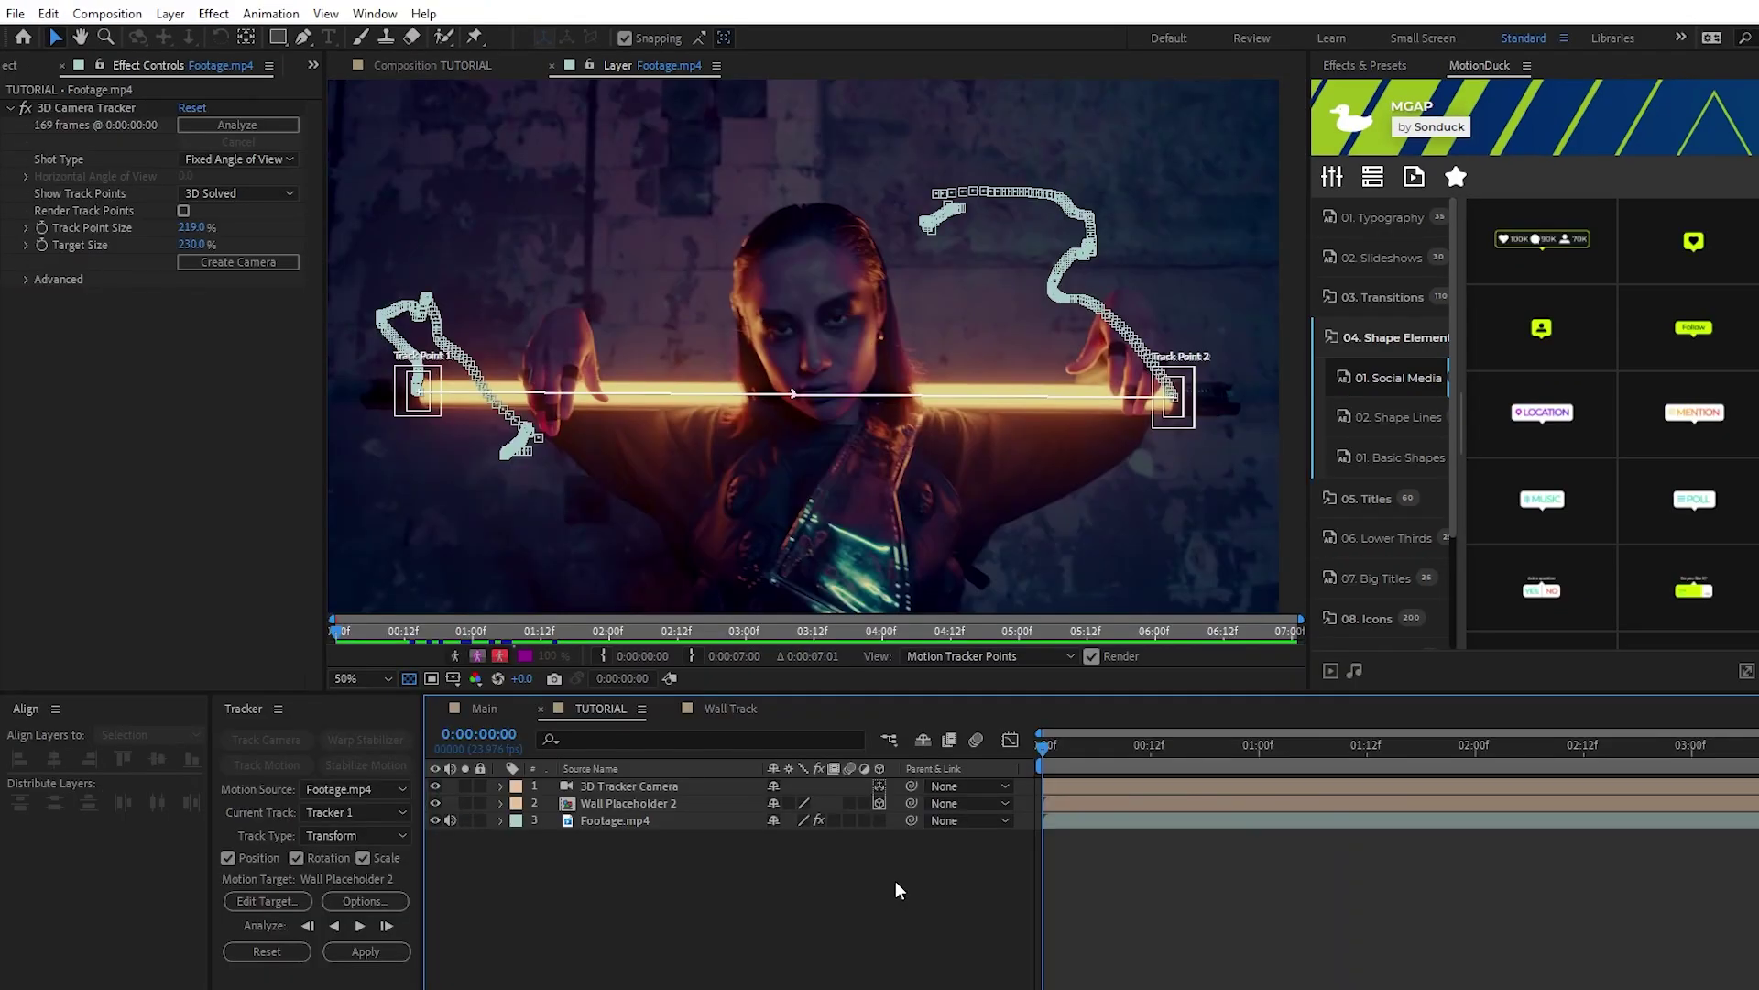
Step: Add a null object named Object Track to the TUTORIAL composition
left_click(170, 14)
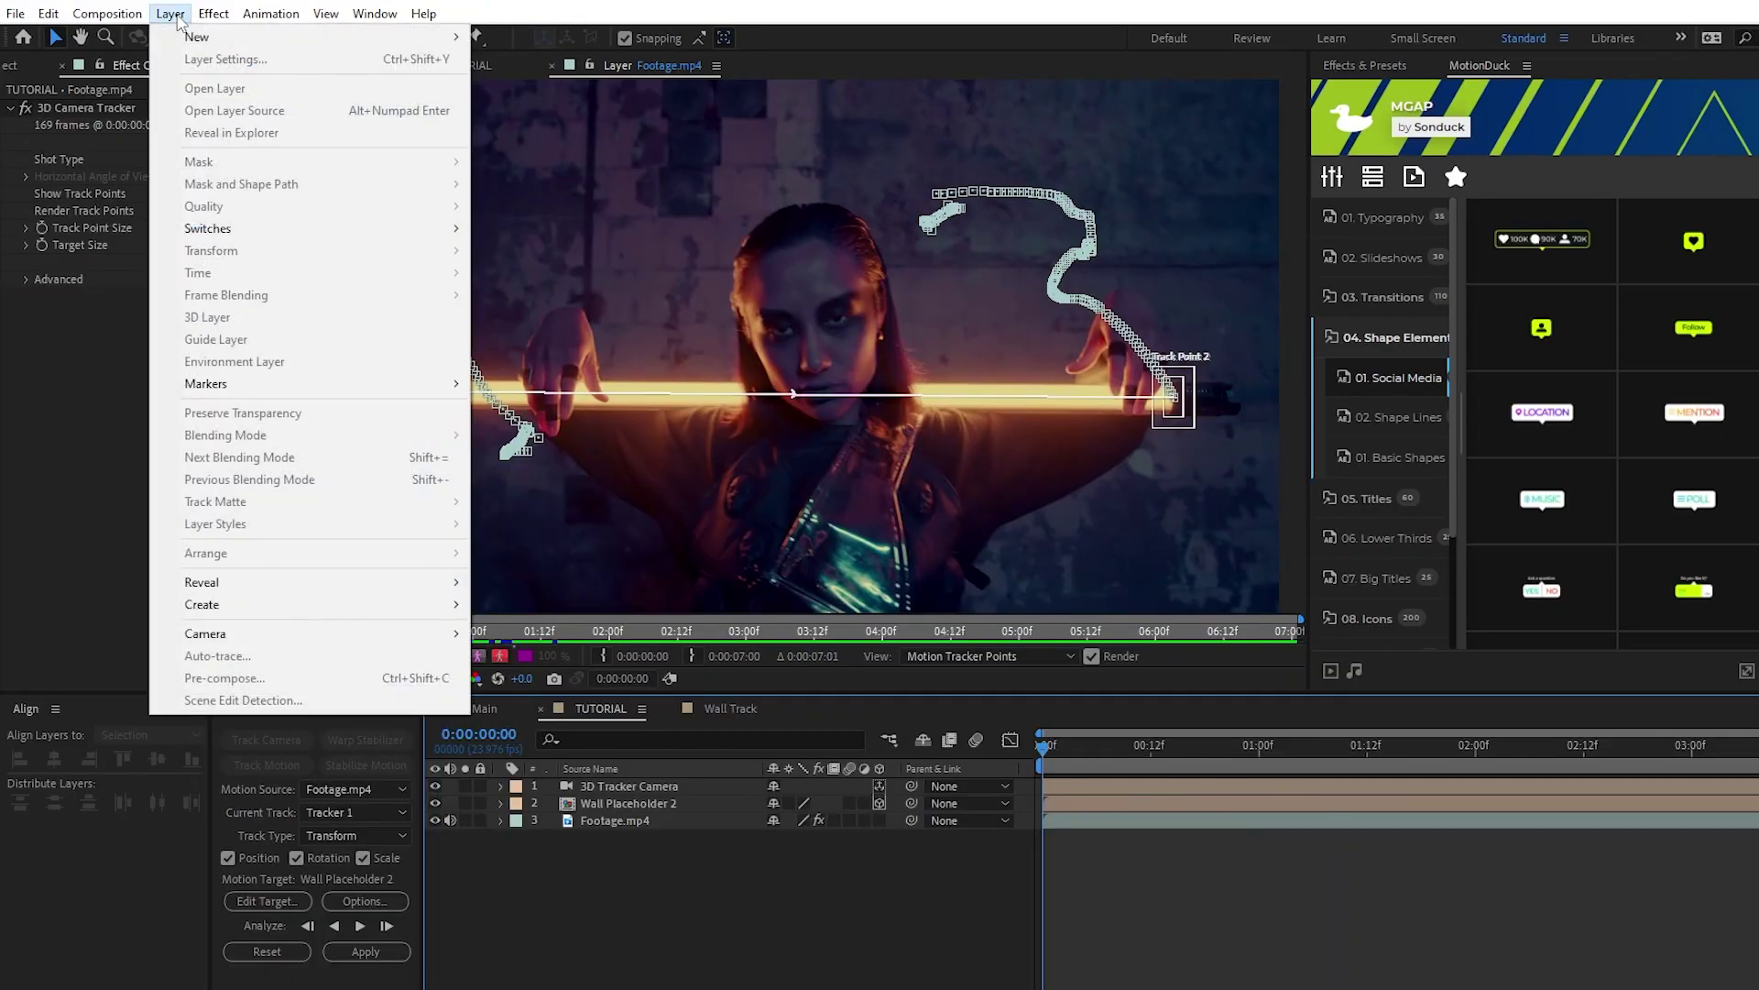
mouse_move(353, 39)
left_click(559, 126)
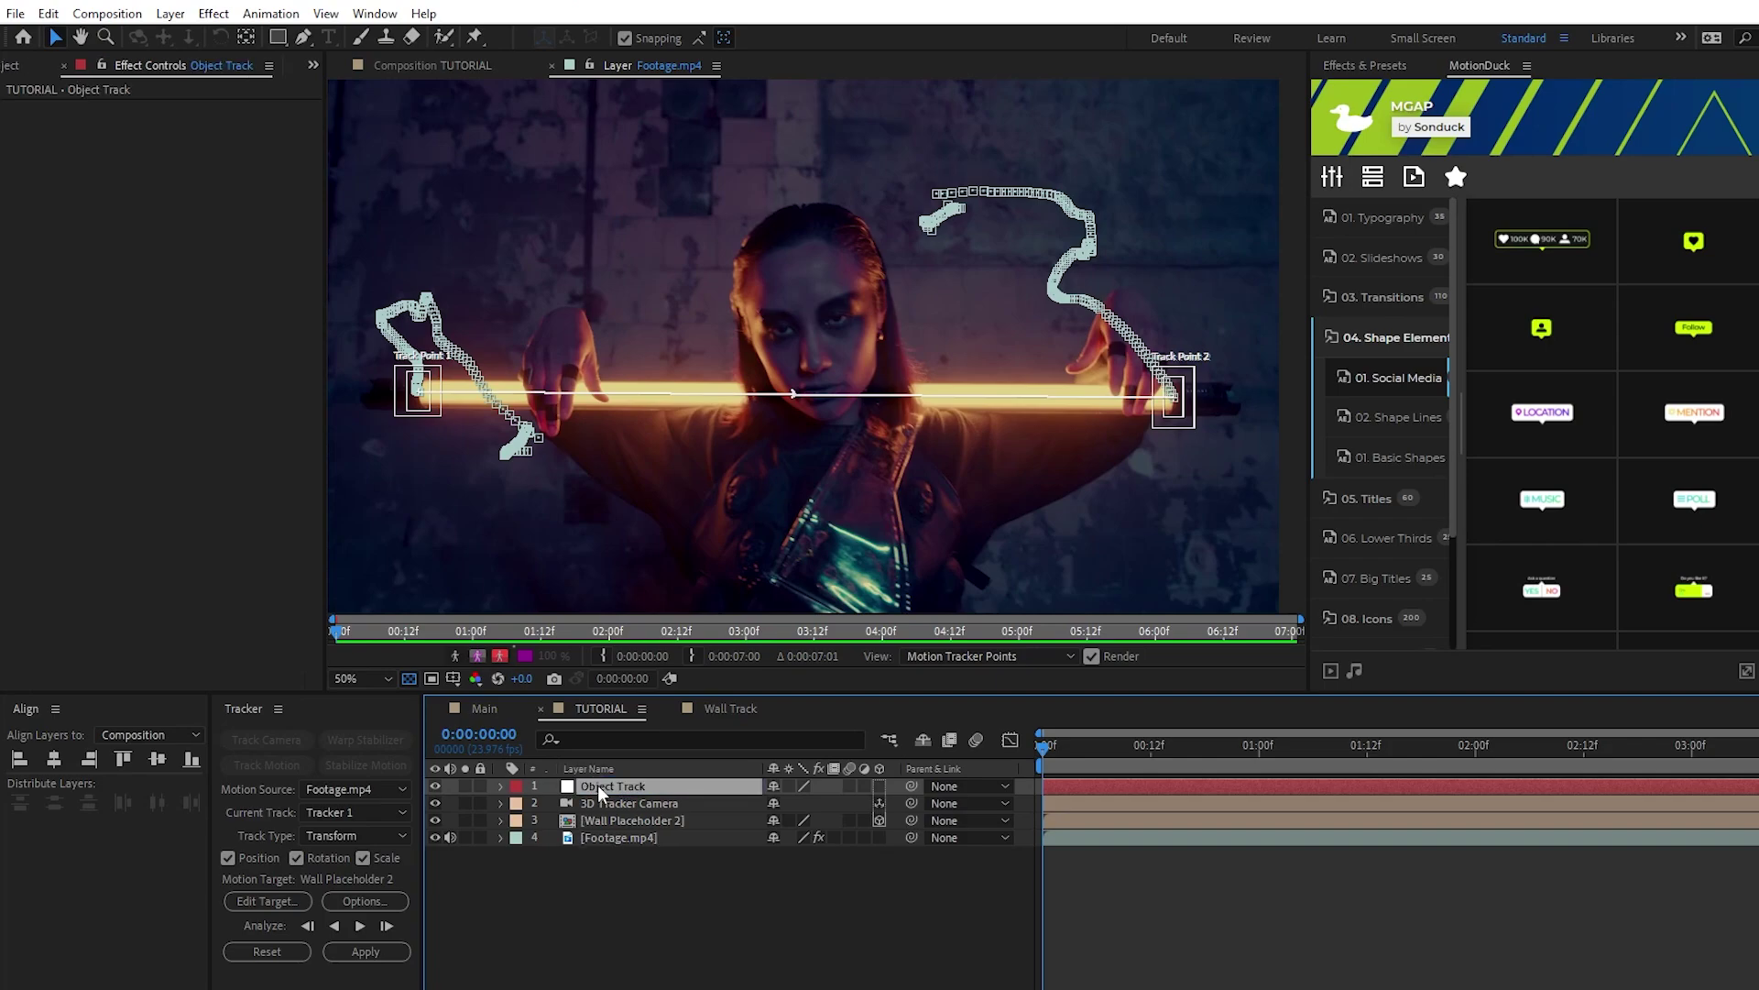
Step: Set Tracker 1's motion target to the Object Track null and apply the tracking data in X and Y
left_click(610, 838)
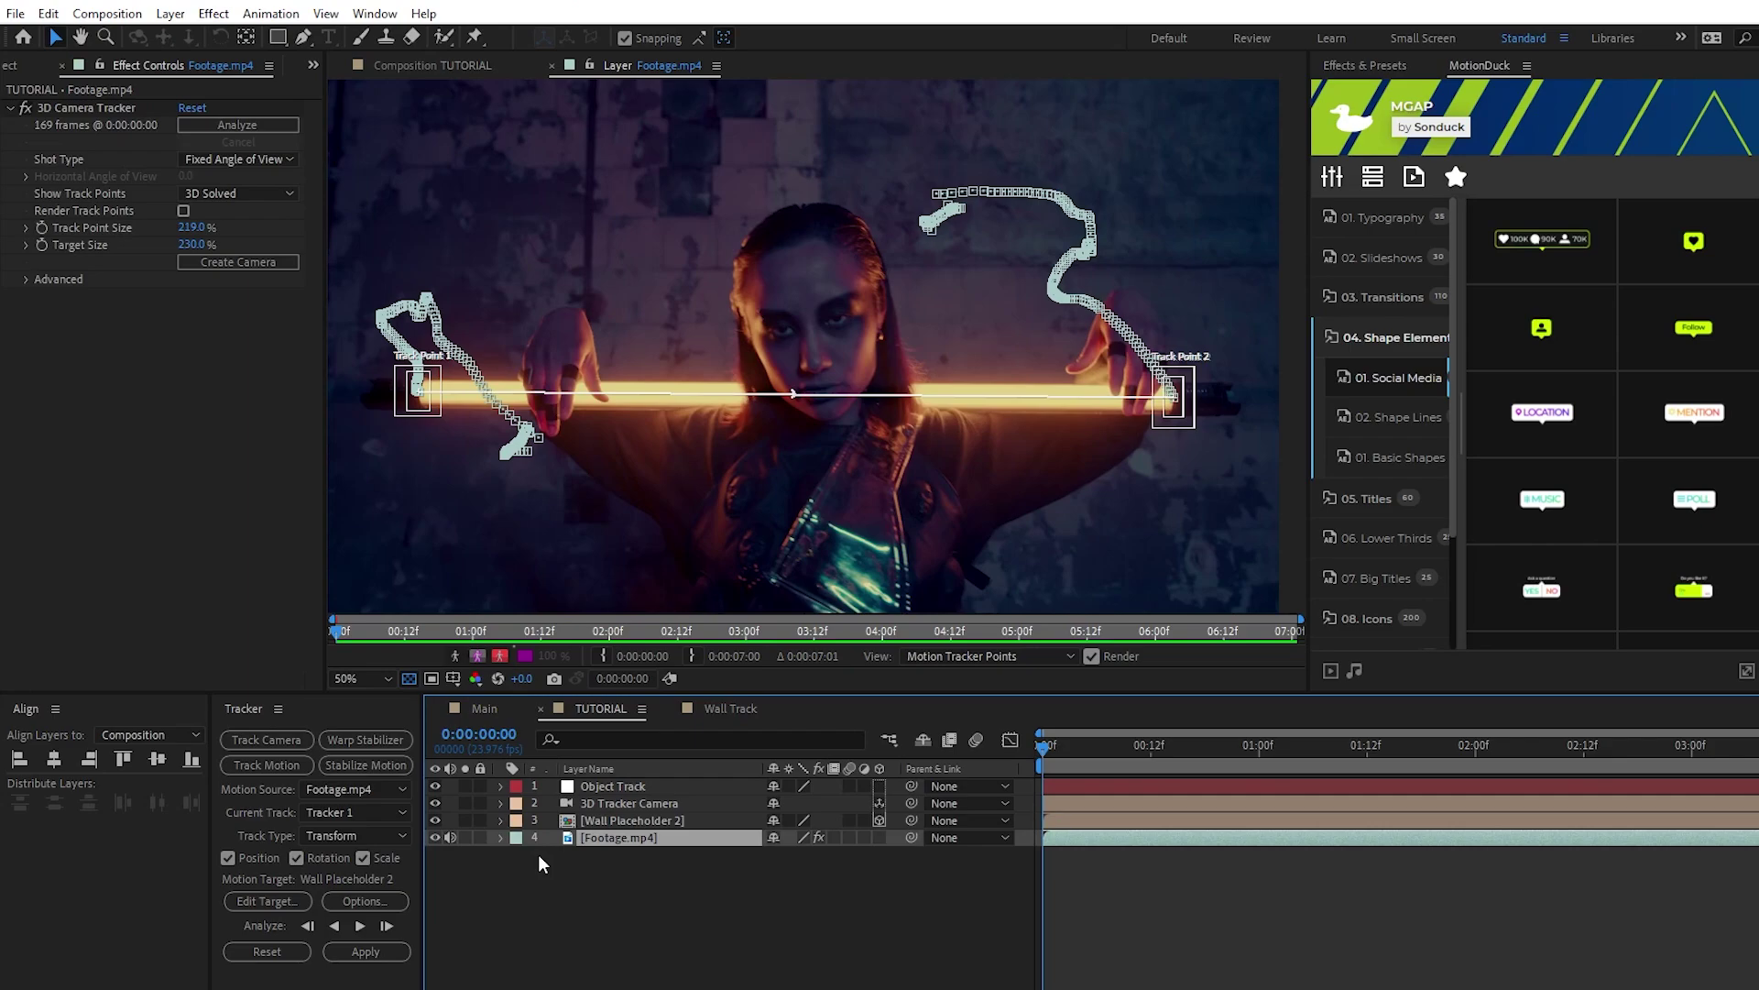
left_click(245, 902)
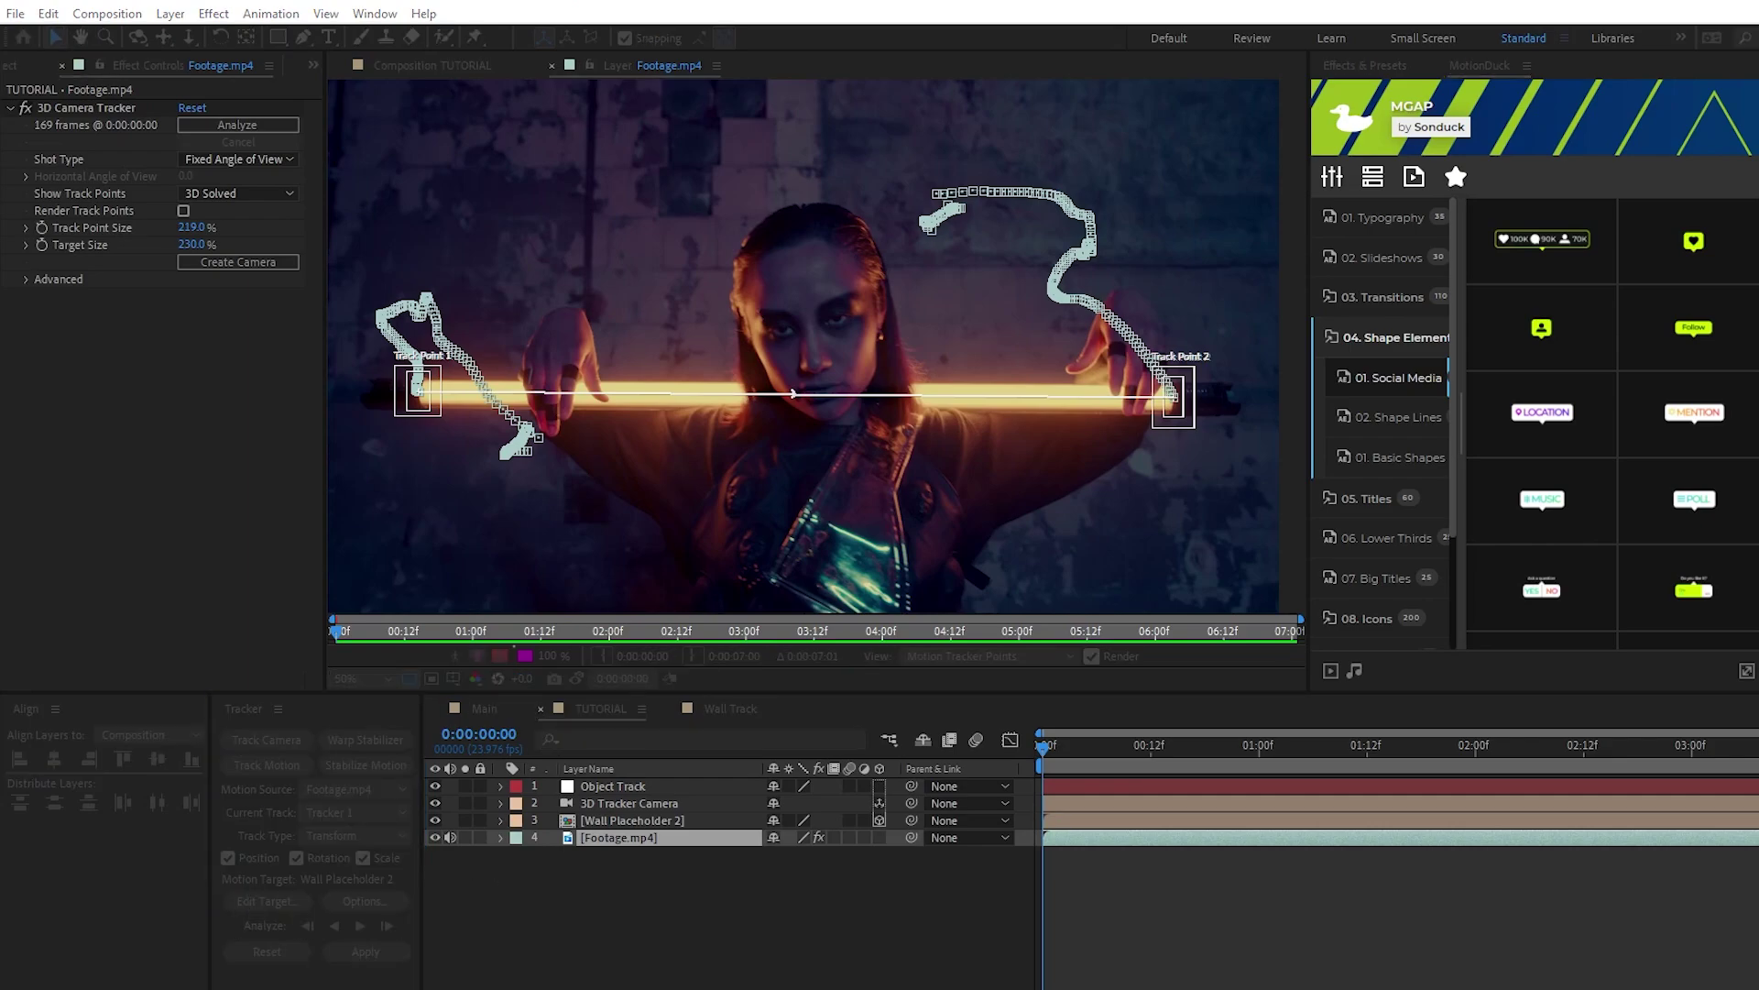
left_click(840, 659)
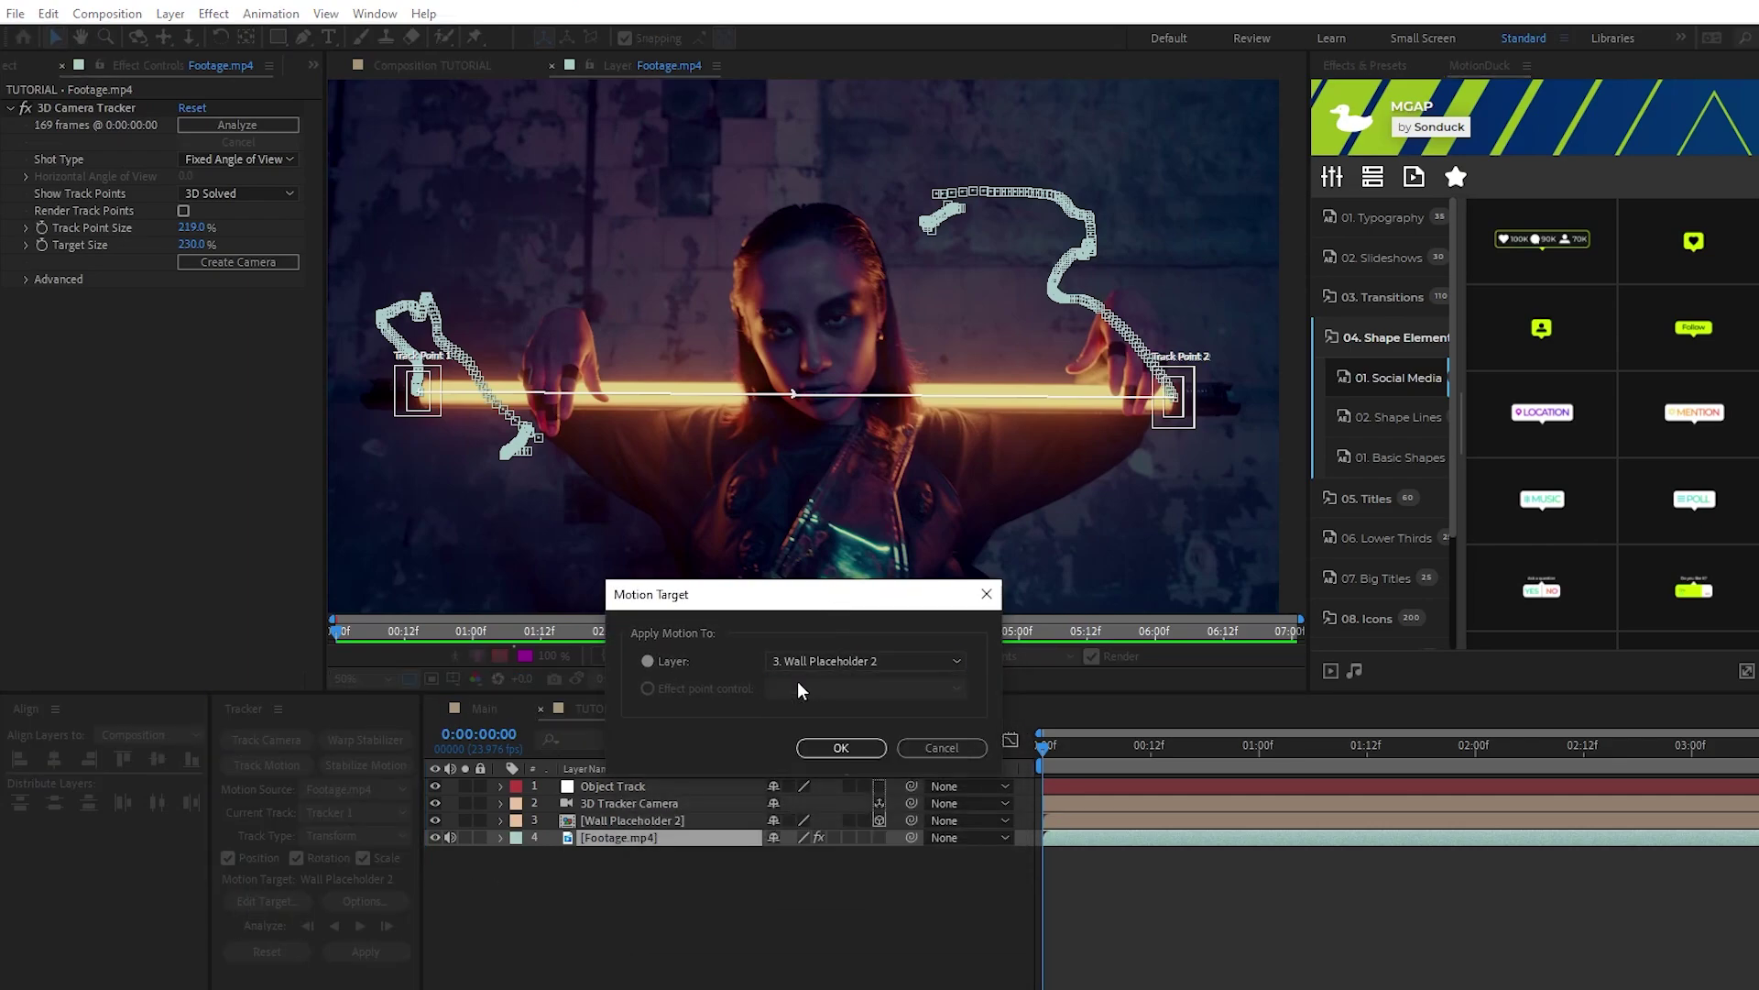
left_click(838, 748)
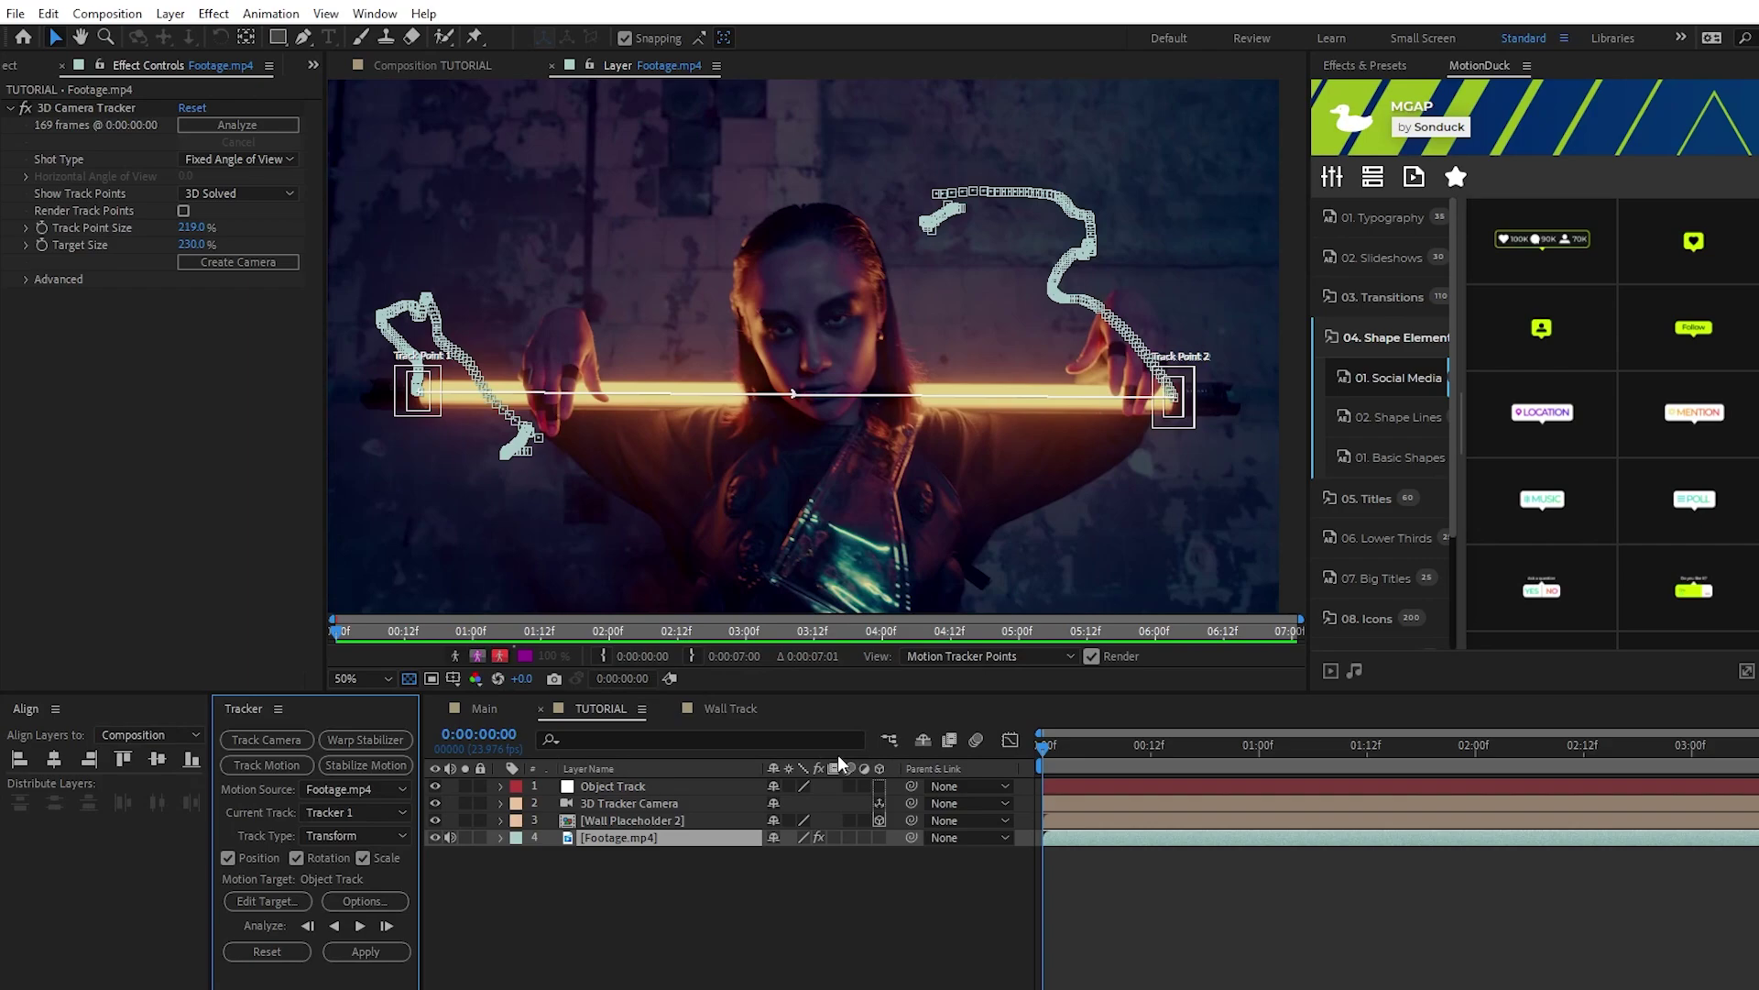
left_click(379, 949)
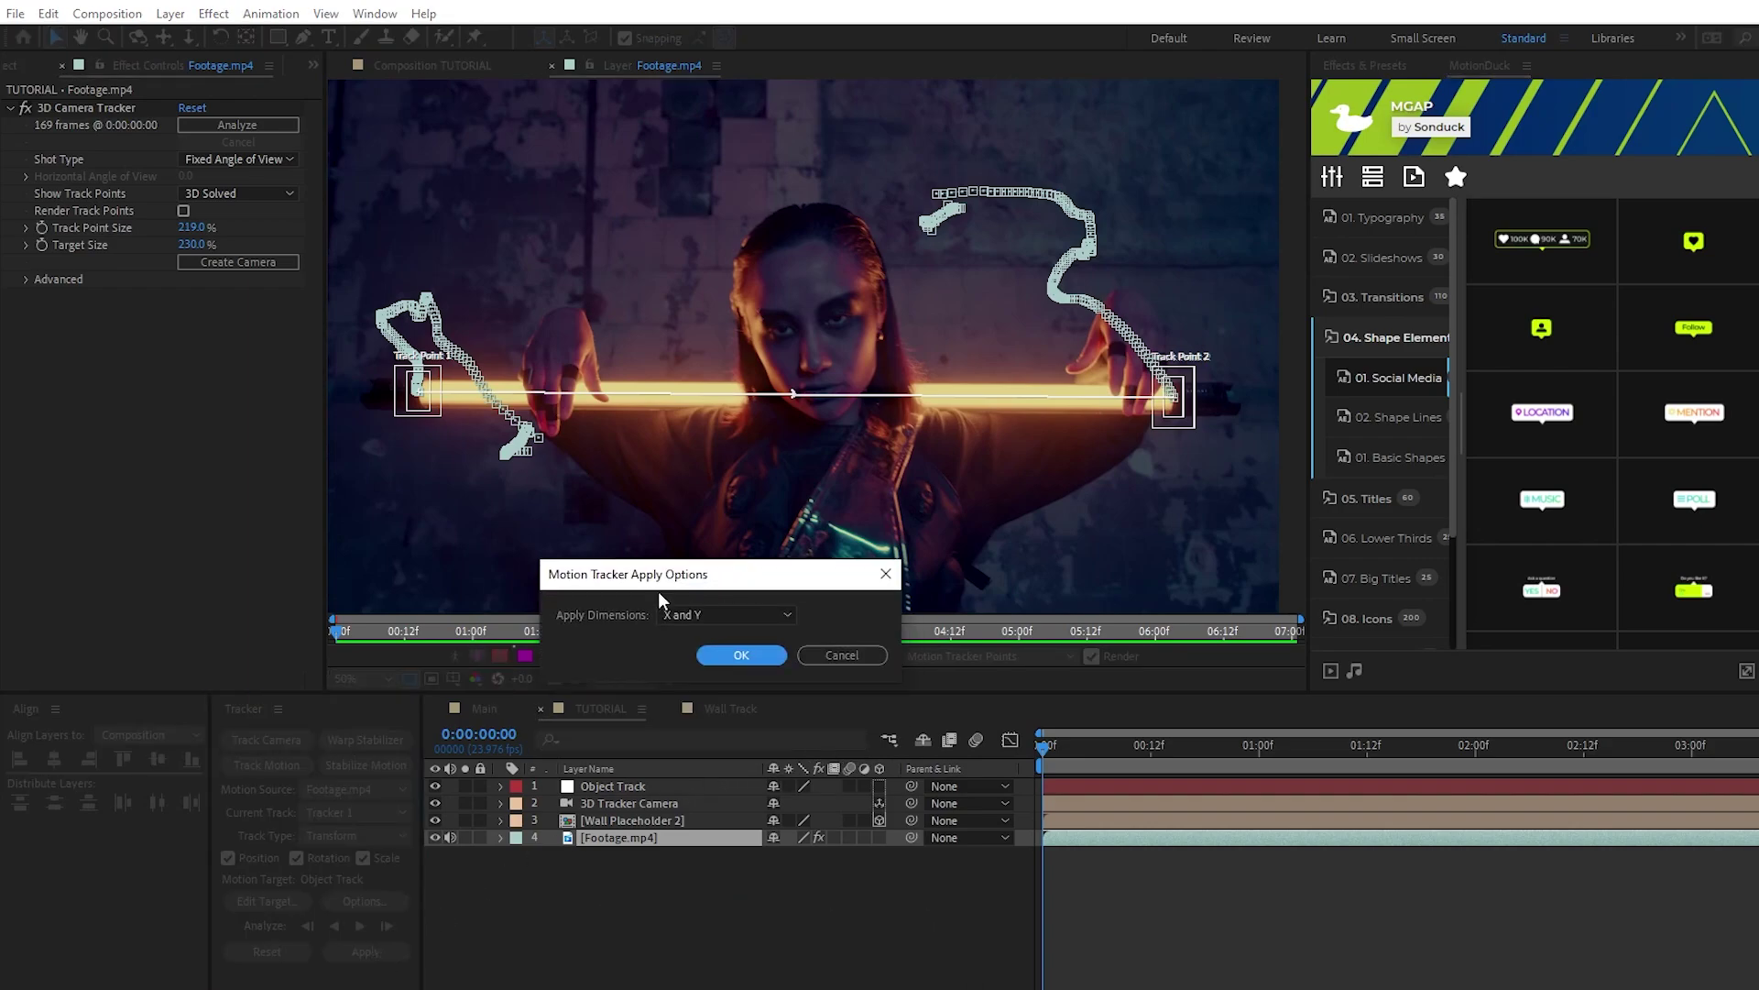
left_click(751, 655)
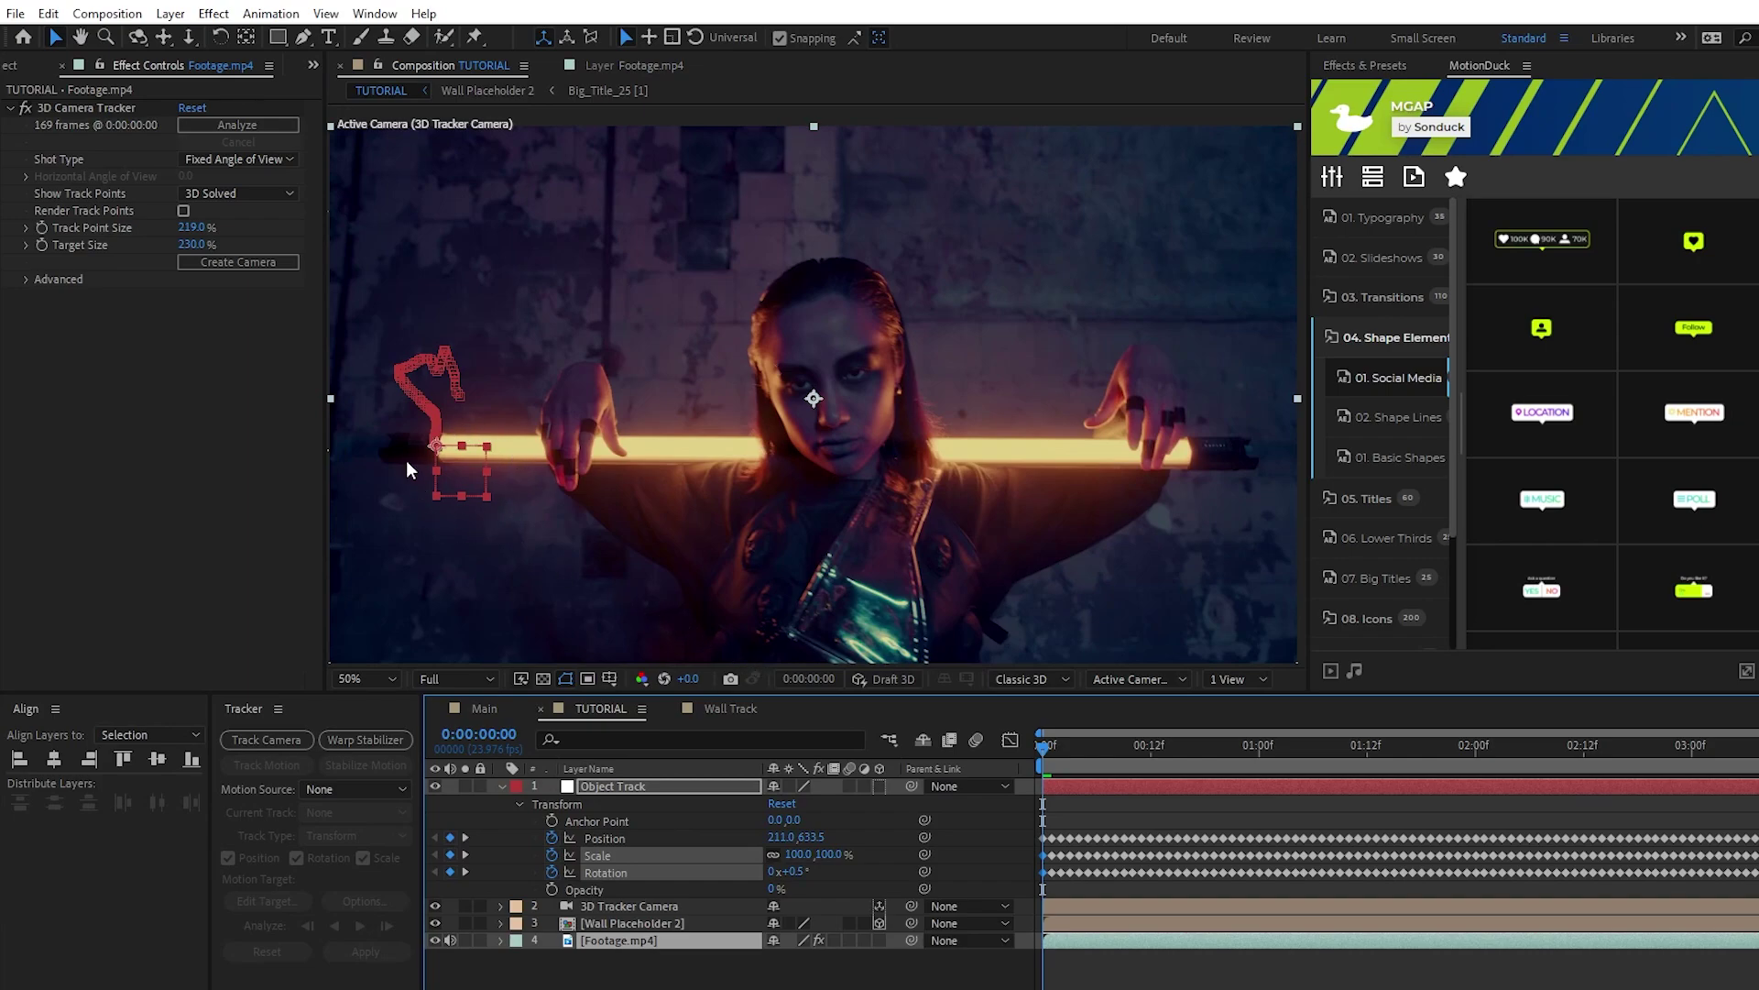
mouse_move(1043, 755)
left_mouse_down()
mouse_move(1681, 781)
mouse_move(1045, 785)
left_mouse_up()
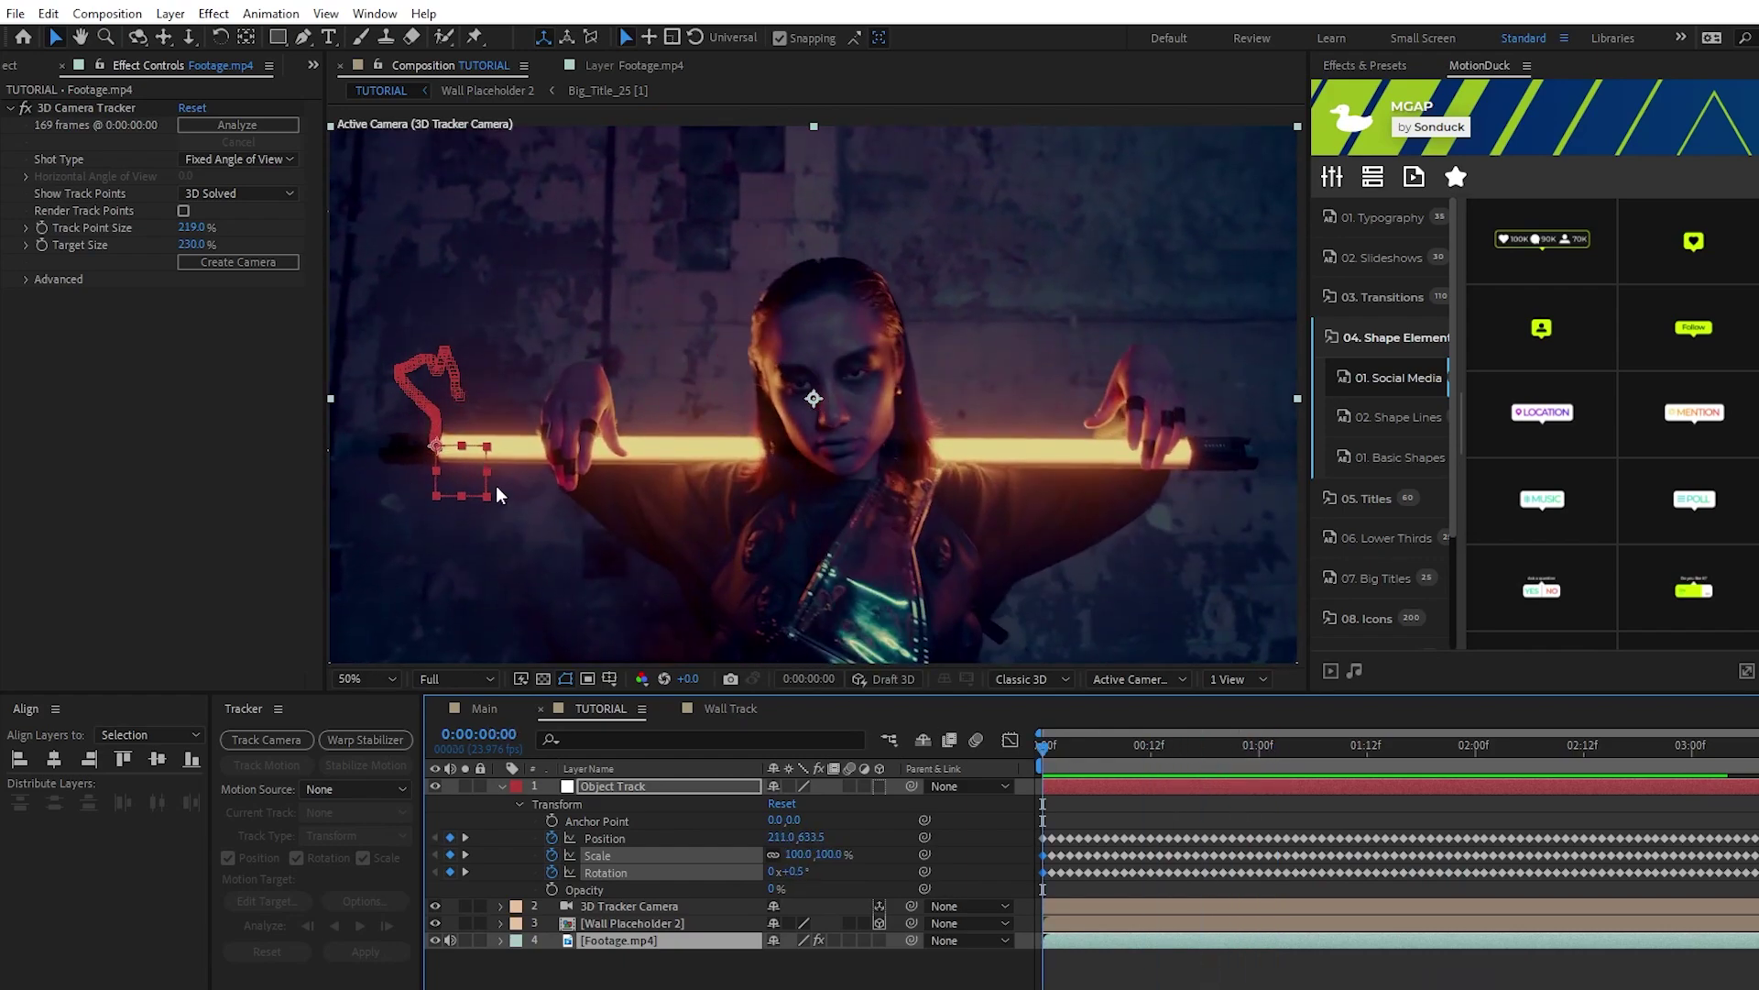
left_click(502, 787)
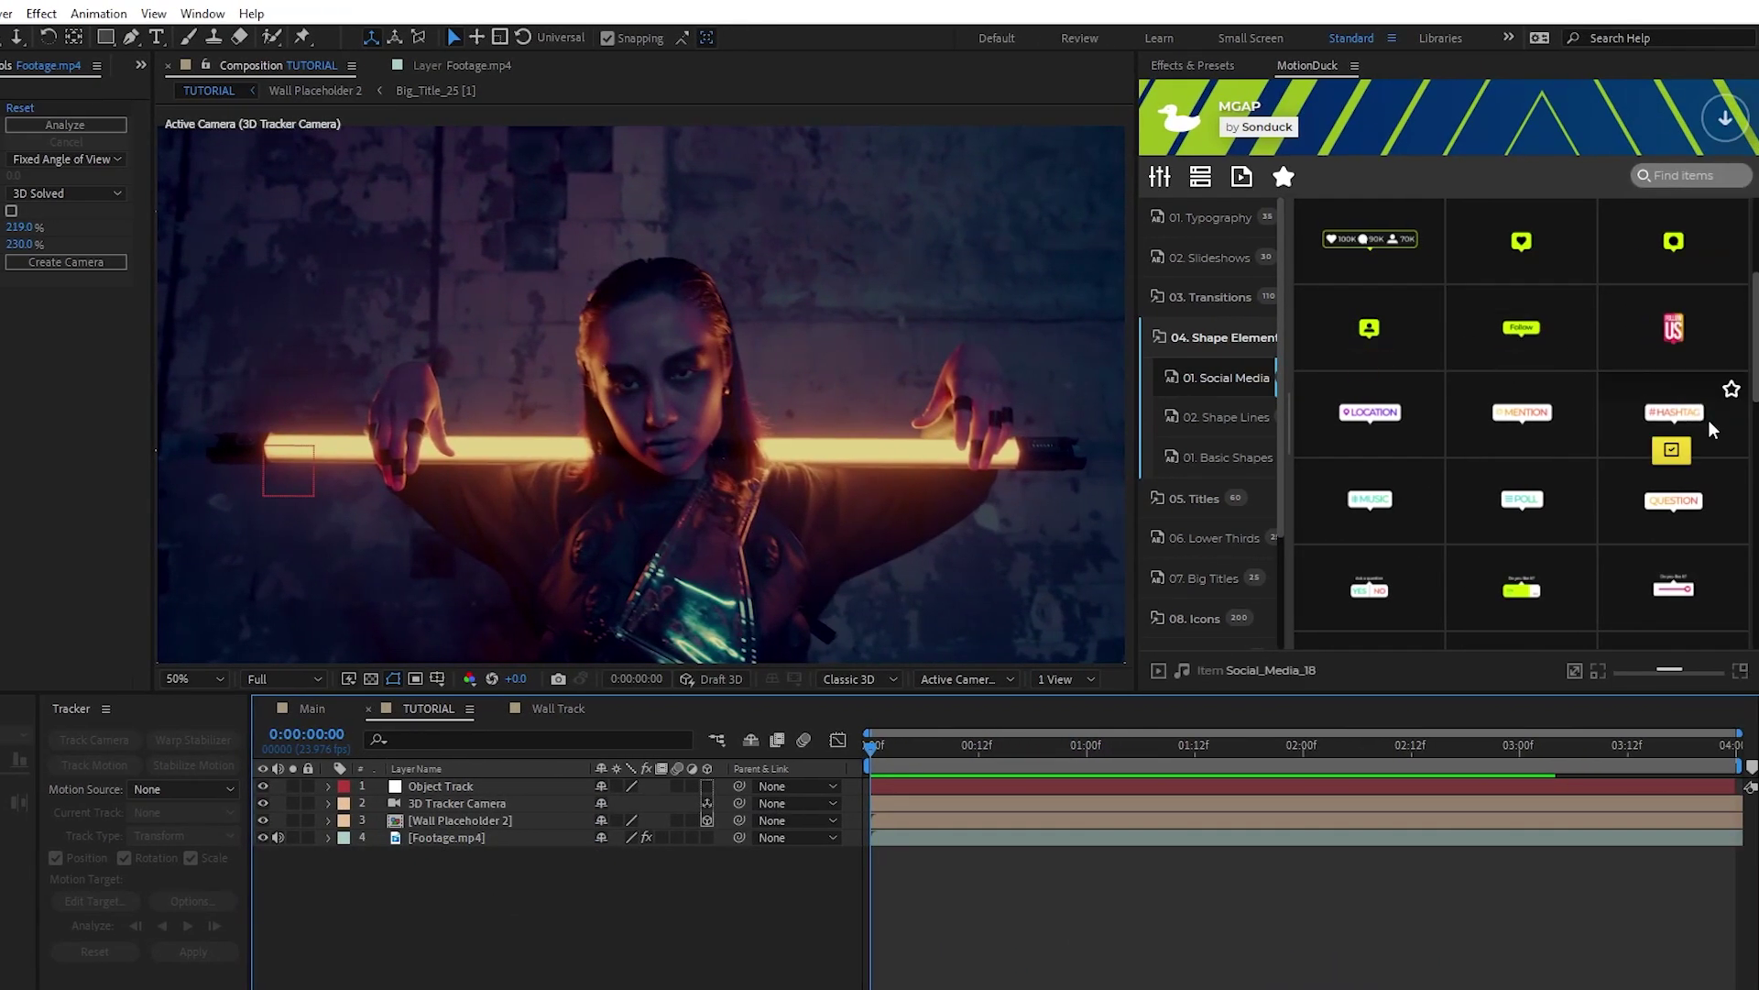
Step: Add the #HASHTAG social media callout to the composition and go to frame 0:00:00:21
scroll(1709, 420, "down", 1)
left_click(1675, 385)
left_click_drag(875, 750, 1031, 766)
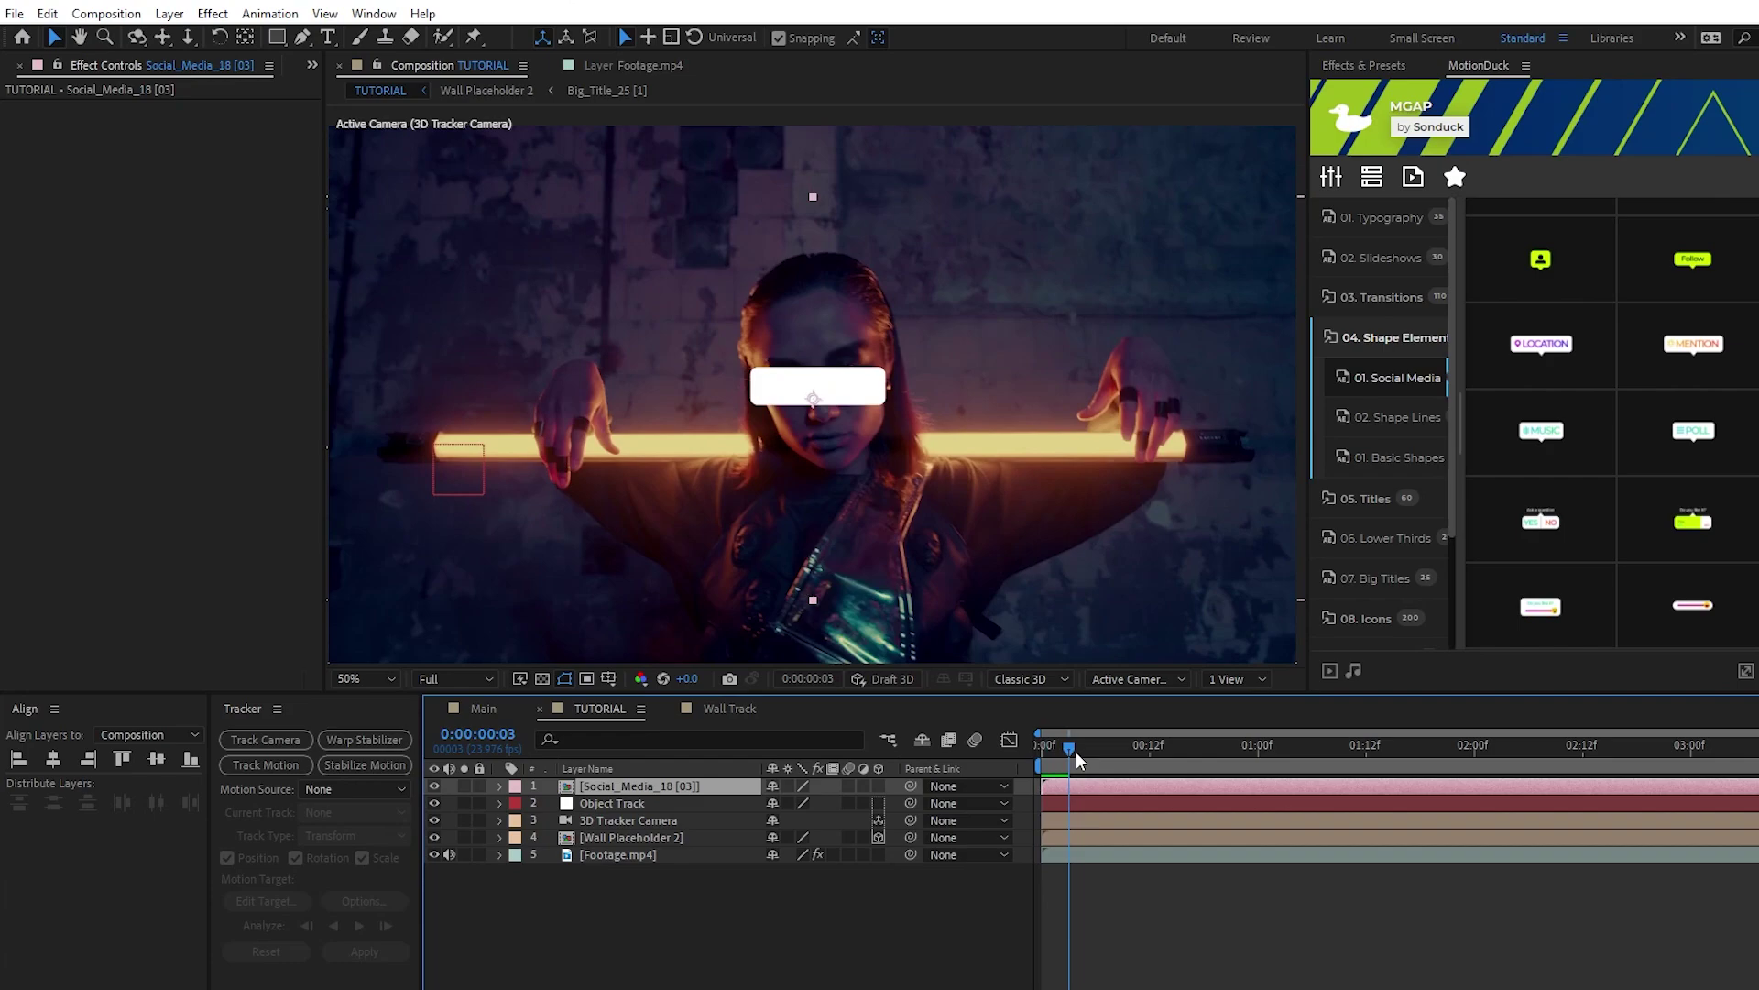
left_click_drag(1203, 766, 1230, 768)
Step: Scale the #HASHTAG callout to 53% and place it above the glowing tube's right end
key("s")
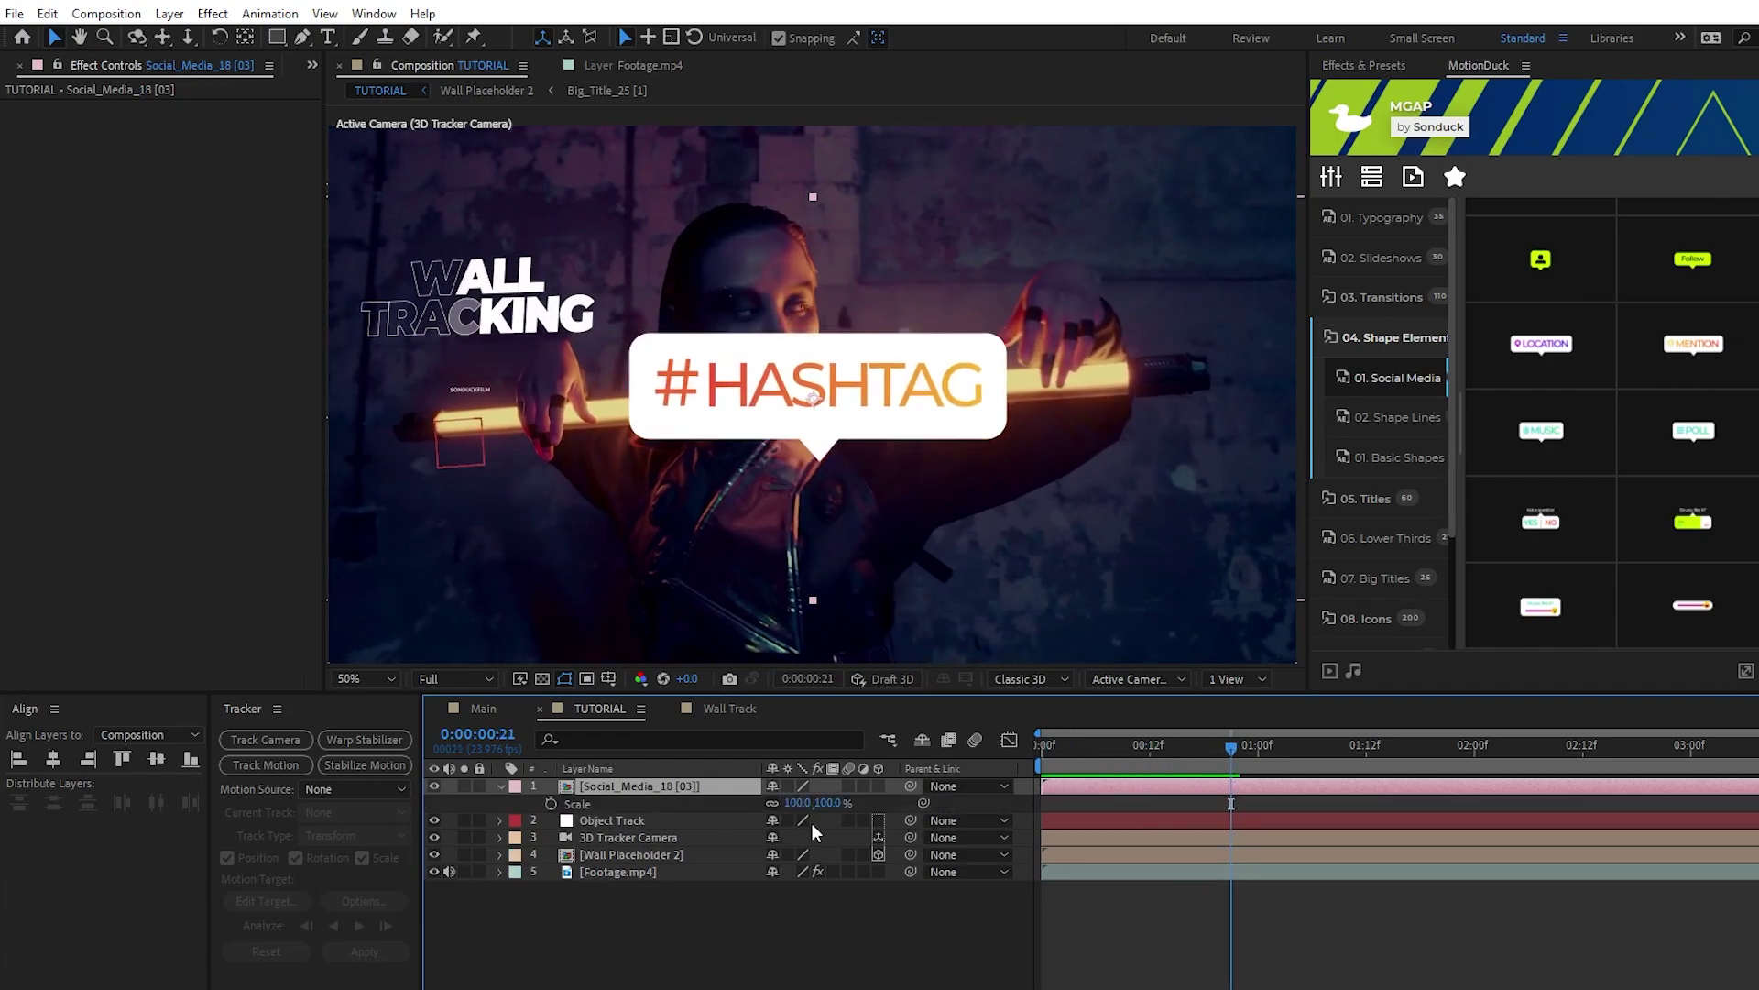
left_click_drag(823, 803, 768, 806)
left_click_drag(872, 433, 1234, 349)
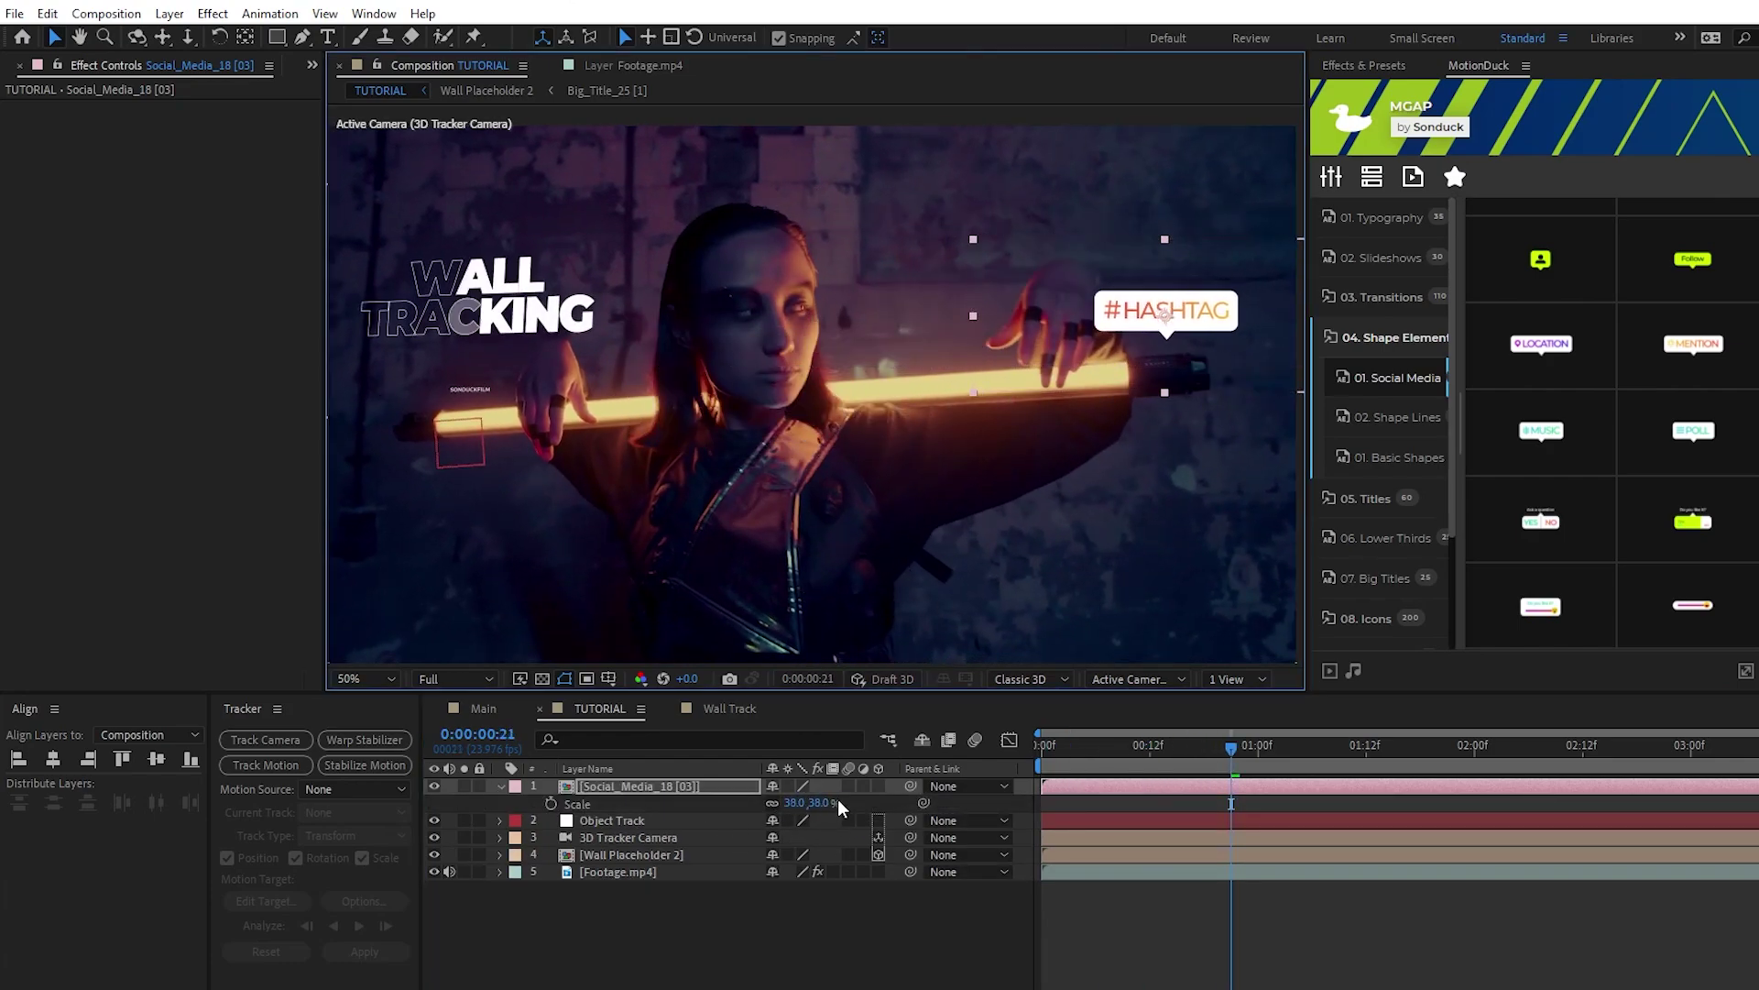
left_click_drag(839, 808, 853, 807)
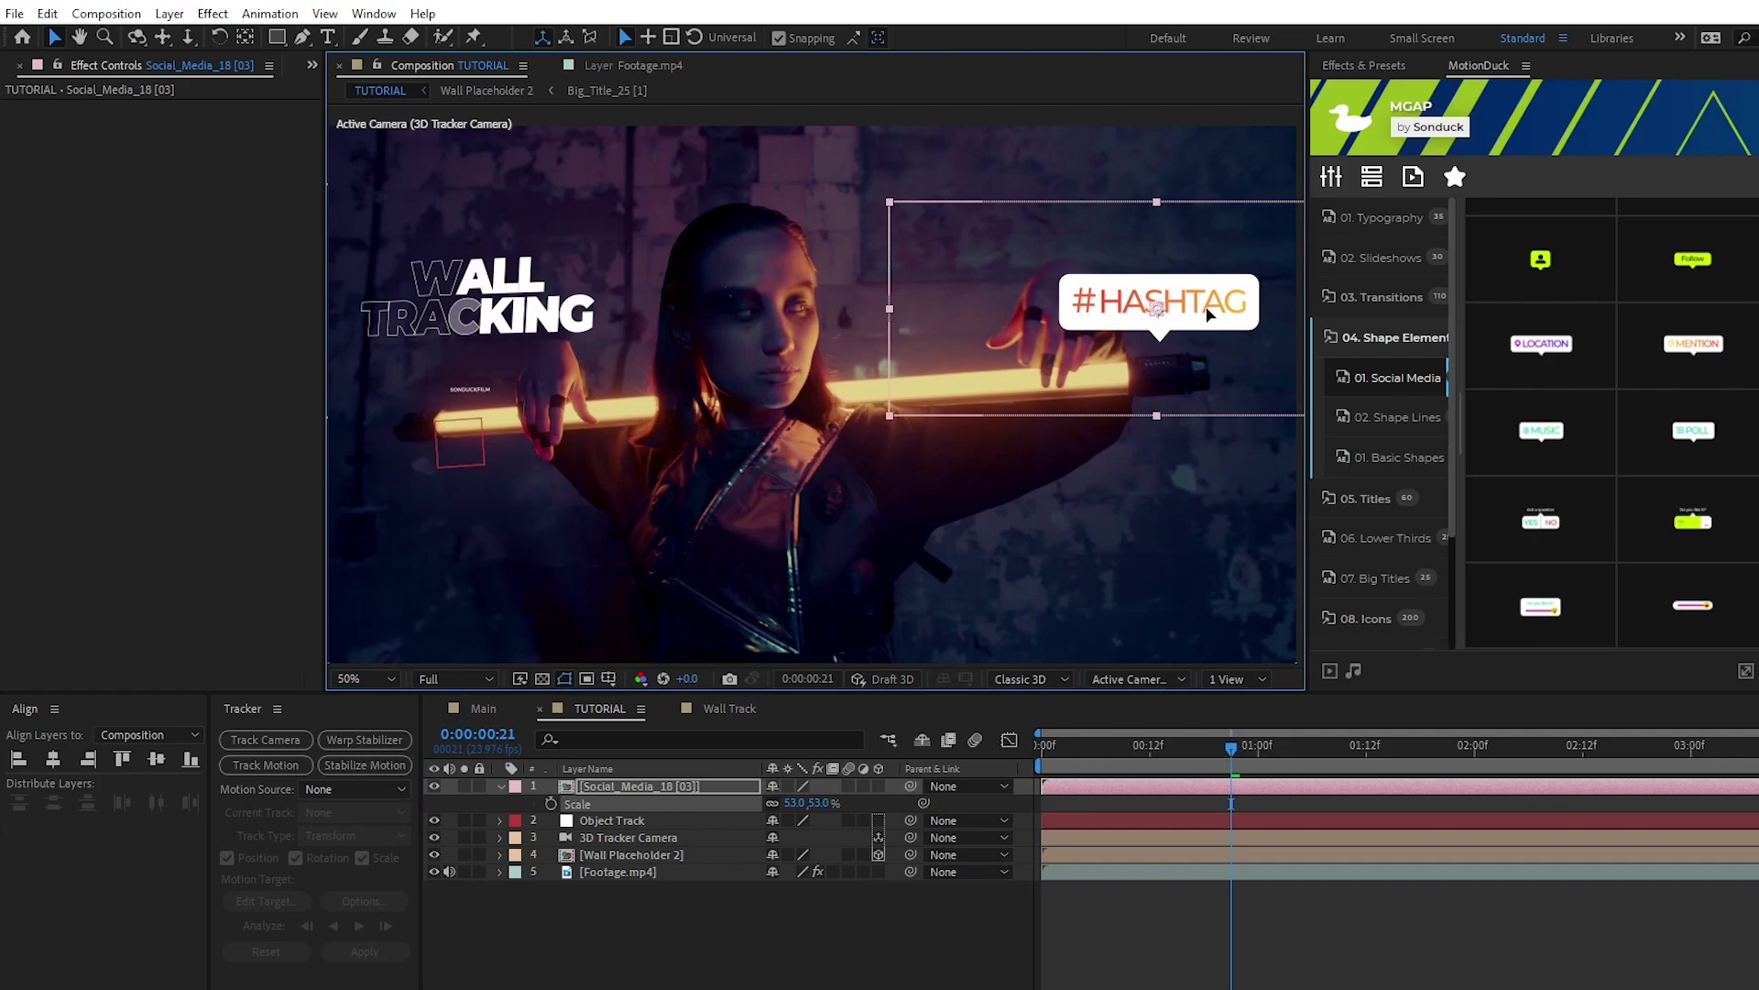
Step: Move the Object Track null above the #HASHTAG callout layer and parent the callout to it
left_click(501, 786)
left_click_drag(616, 805, 612, 781)
left_click_drag(911, 804, 607, 785)
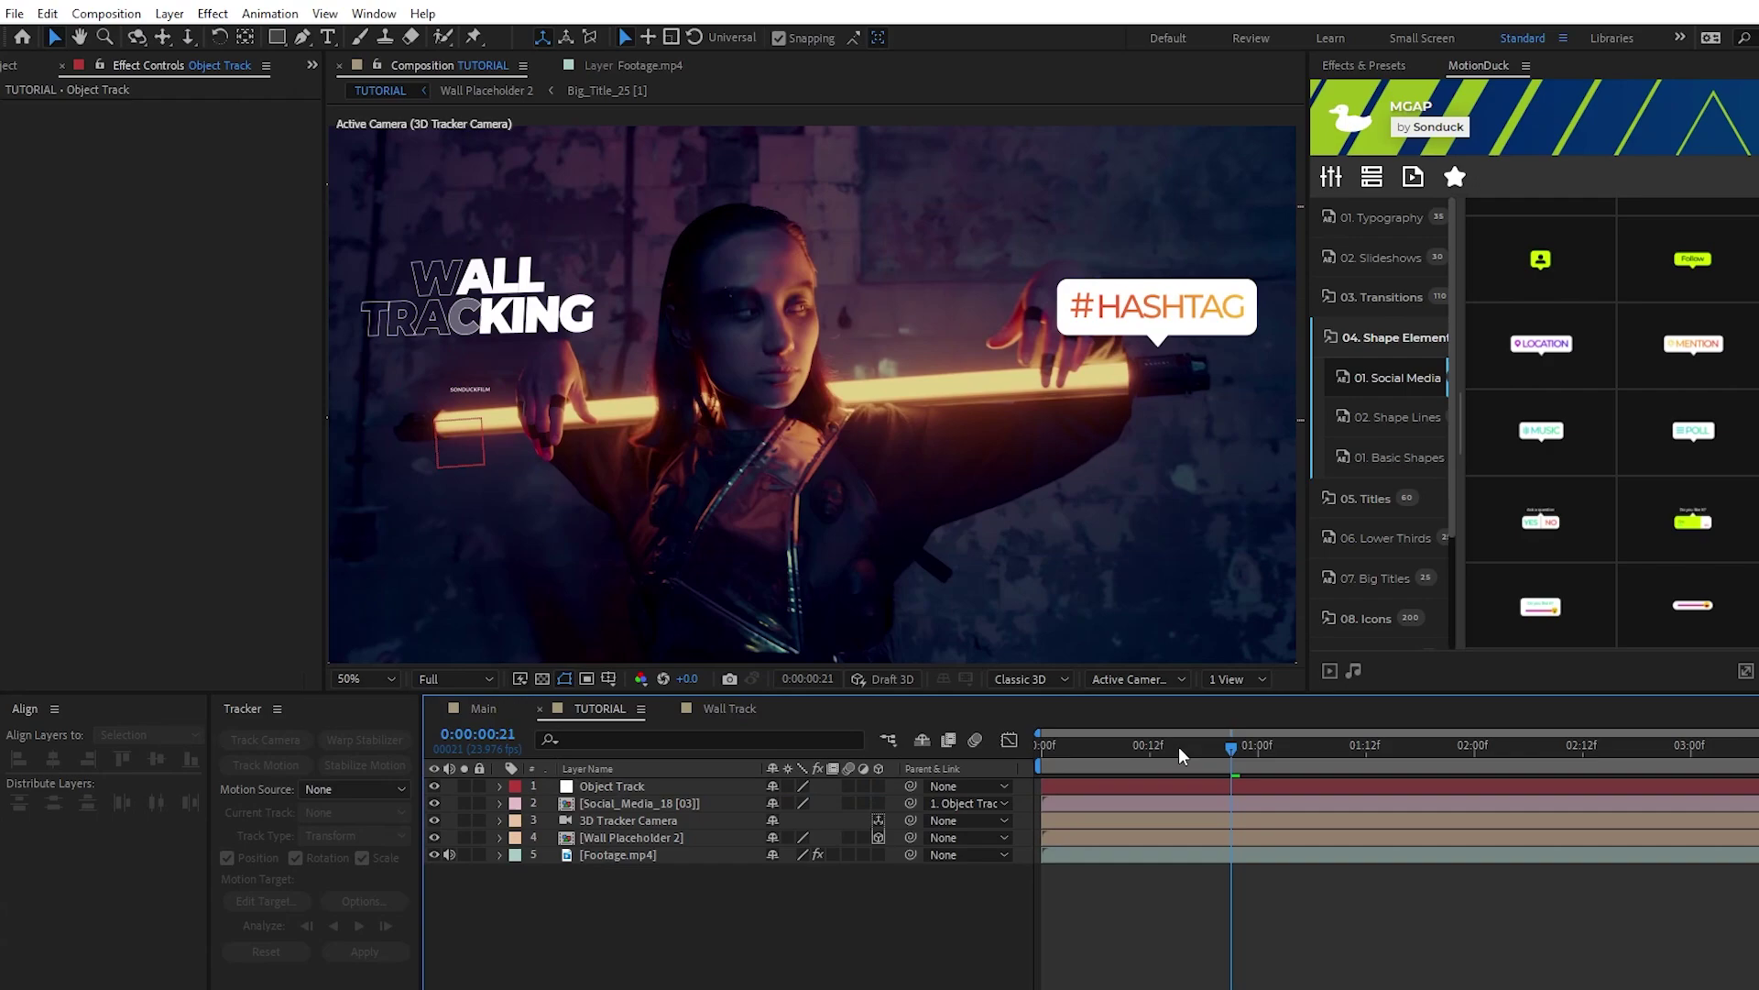
Step: Add the LOCATION social media callout at the start of the timeline, parent it to Object Track, and check its motion
left_click_drag(1179, 746, 1033, 764)
left_click(1539, 383)
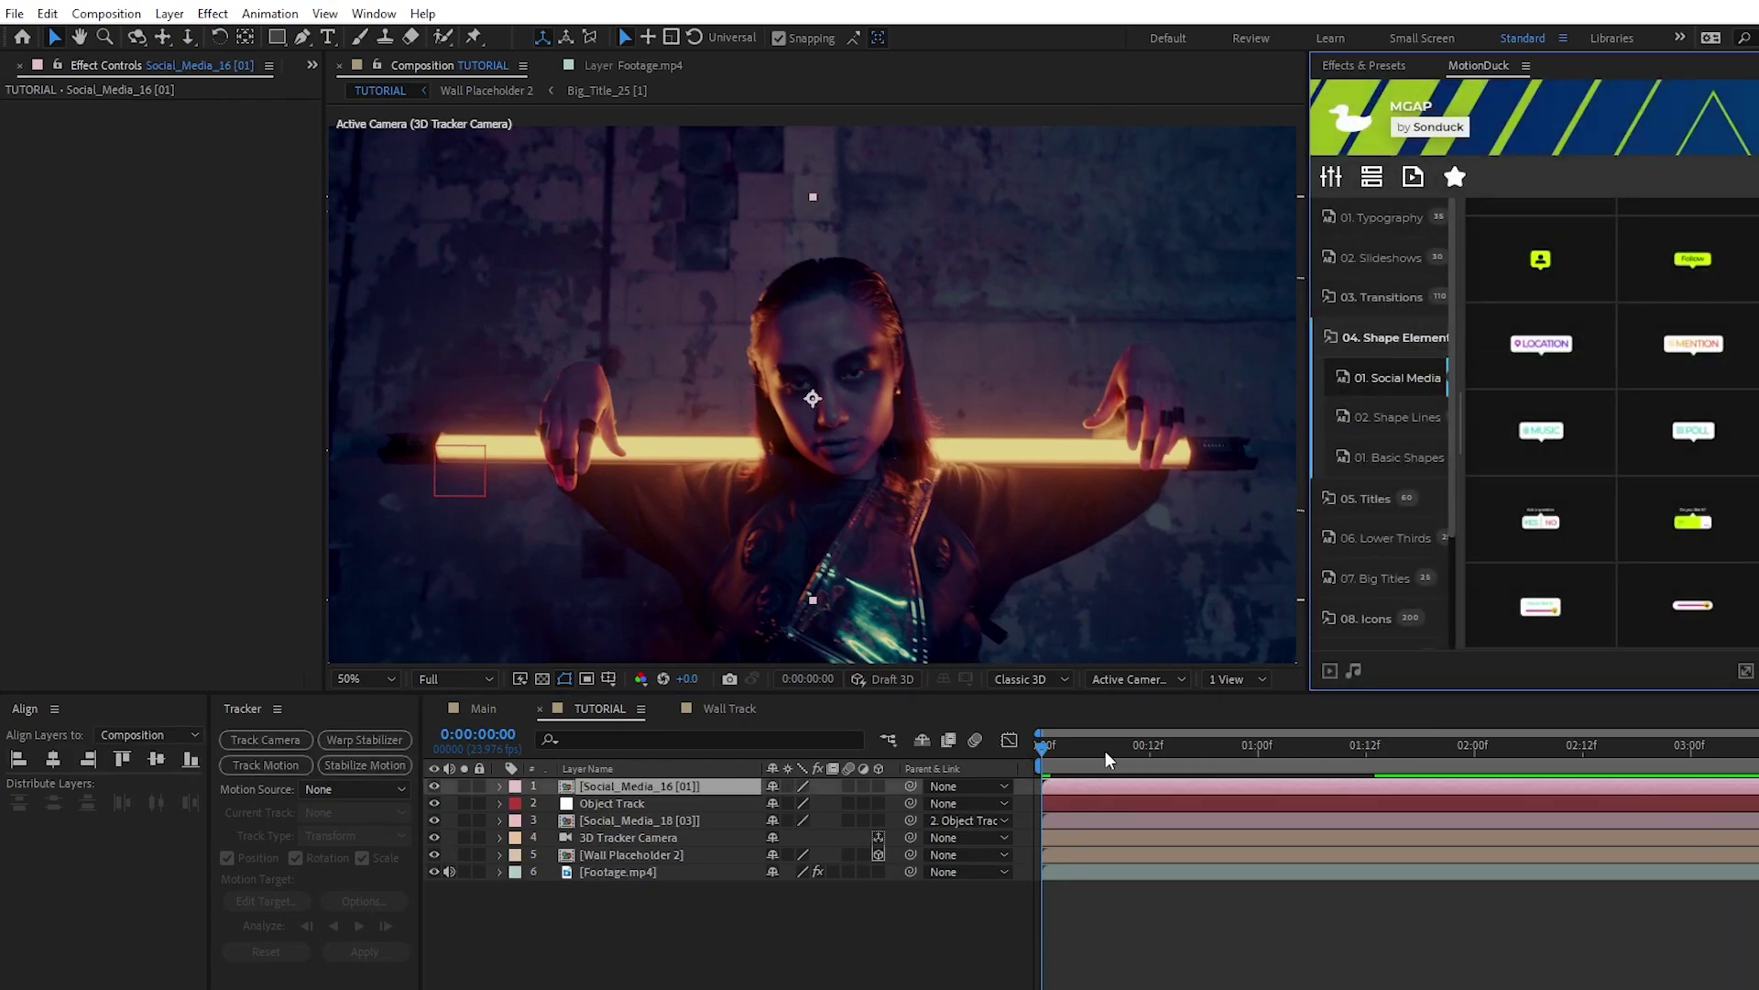
left_click_drag(910, 786, 628, 802)
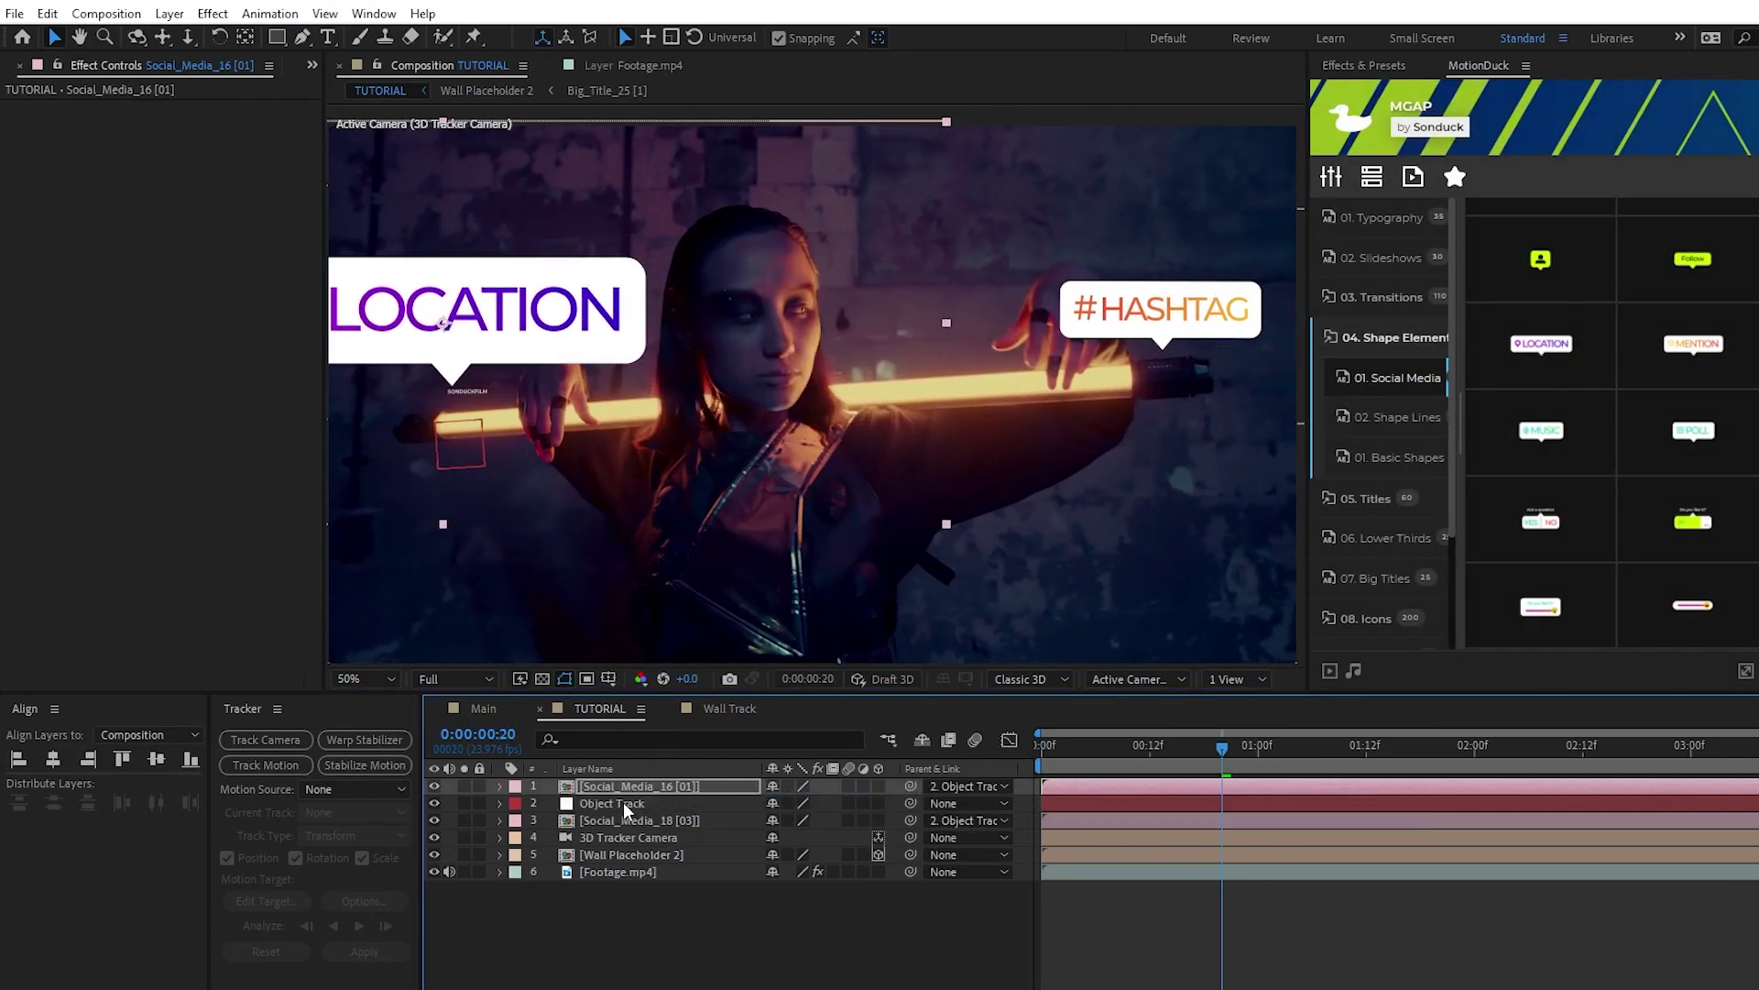
left_click_drag(1043, 747, 1633, 775)
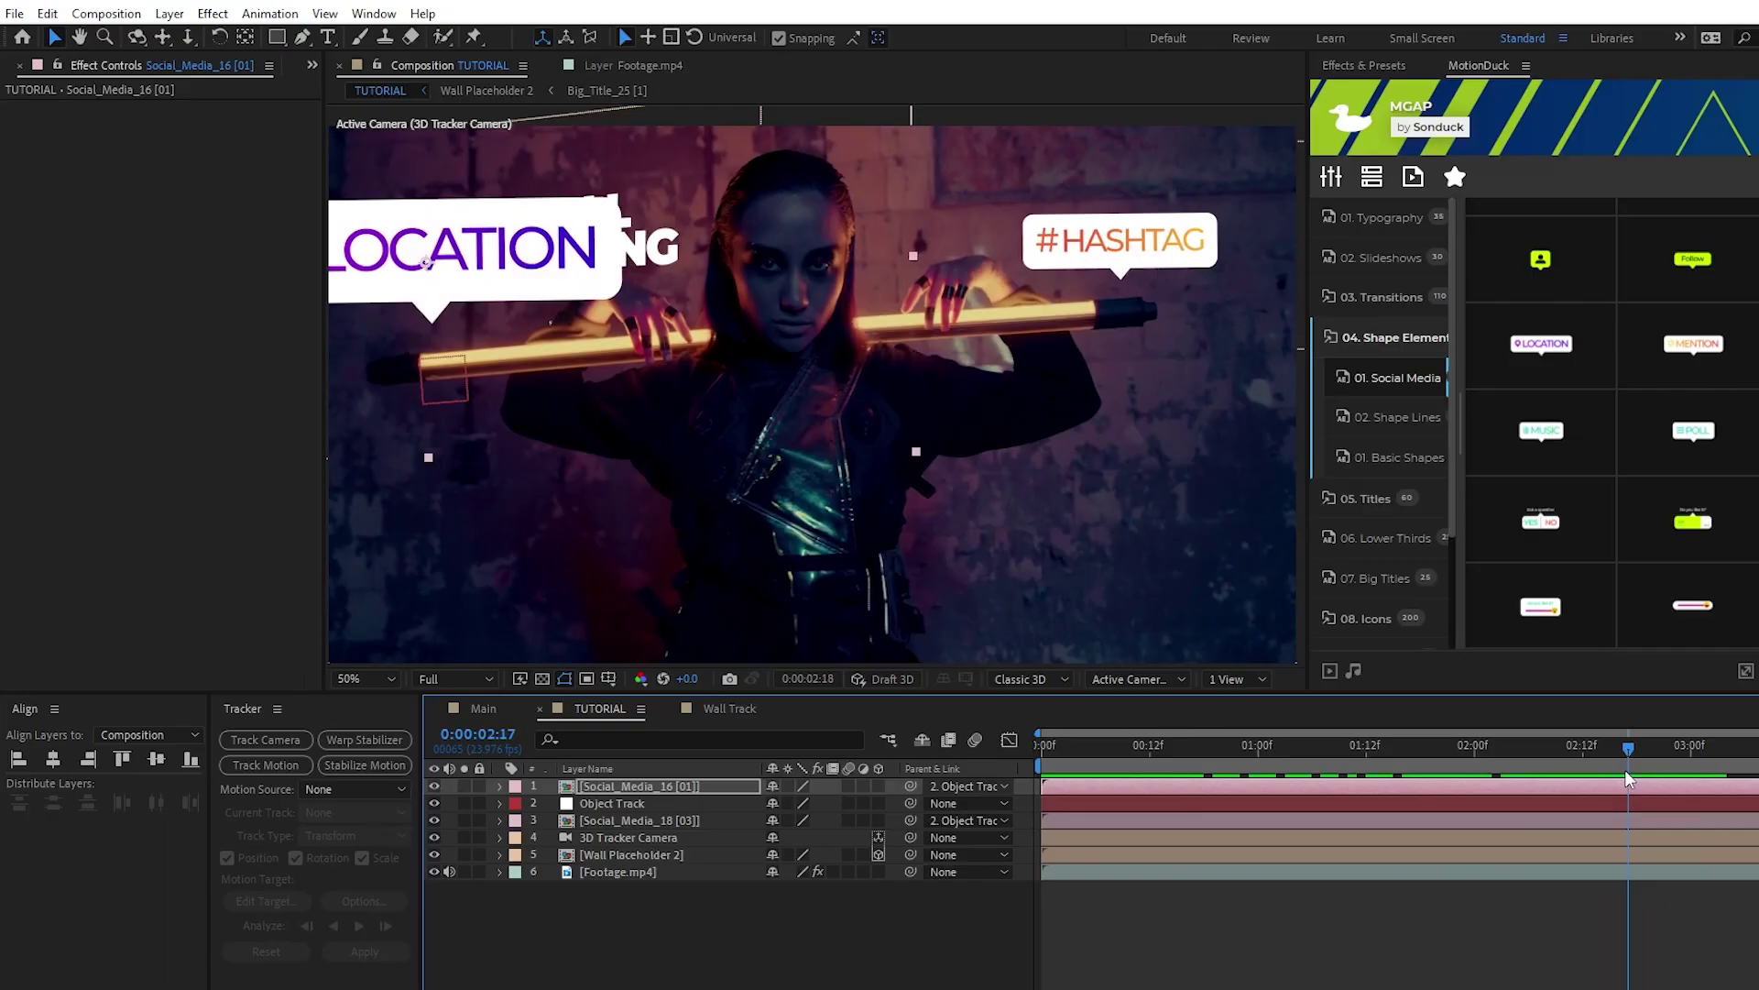